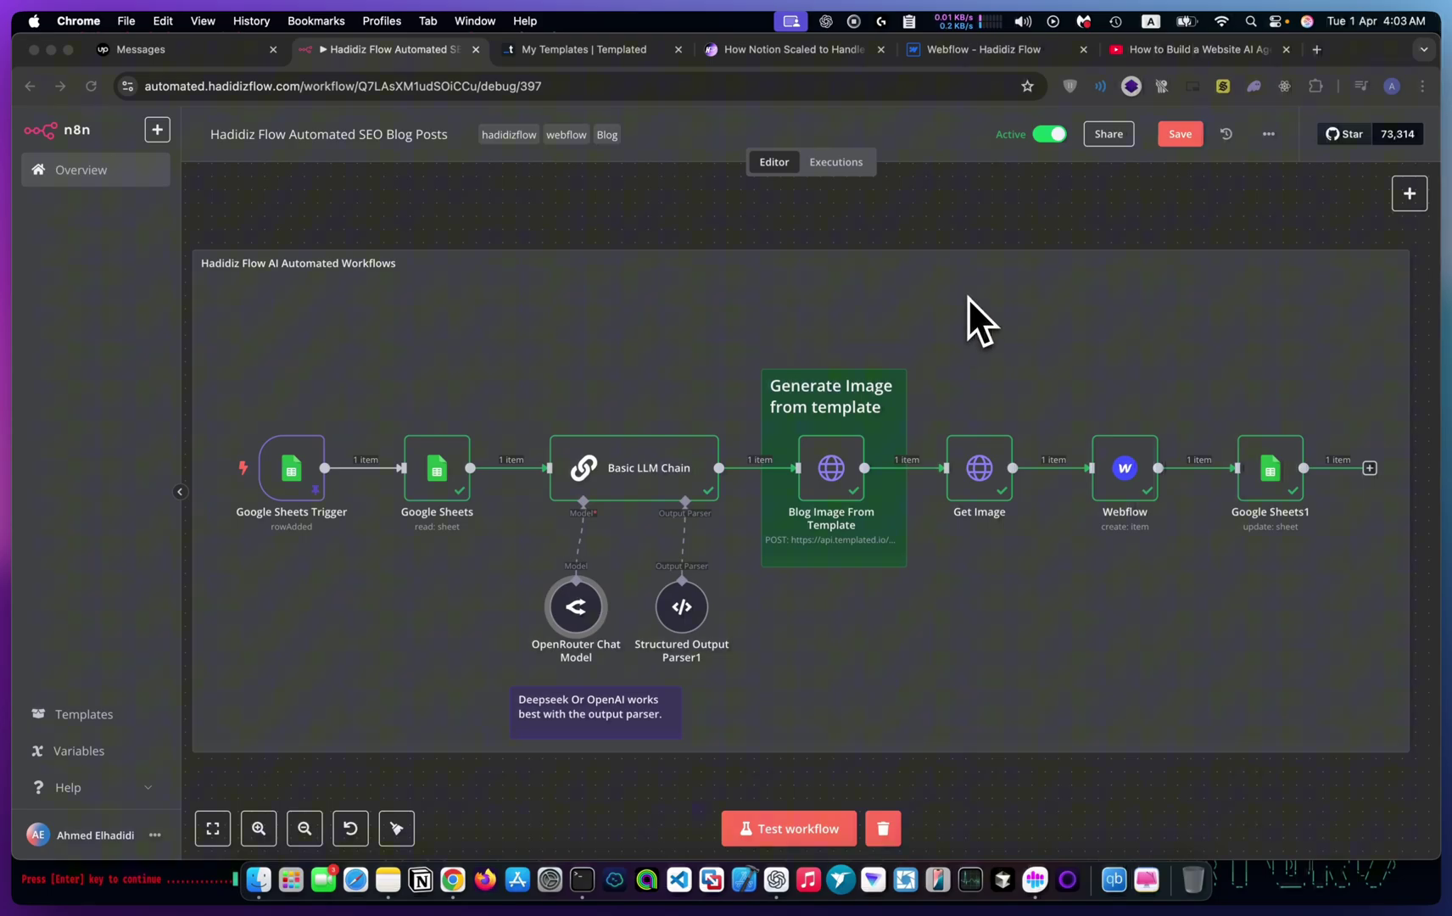
Step: Open the published 'How Notion Scaled' blog article
click(801, 50)
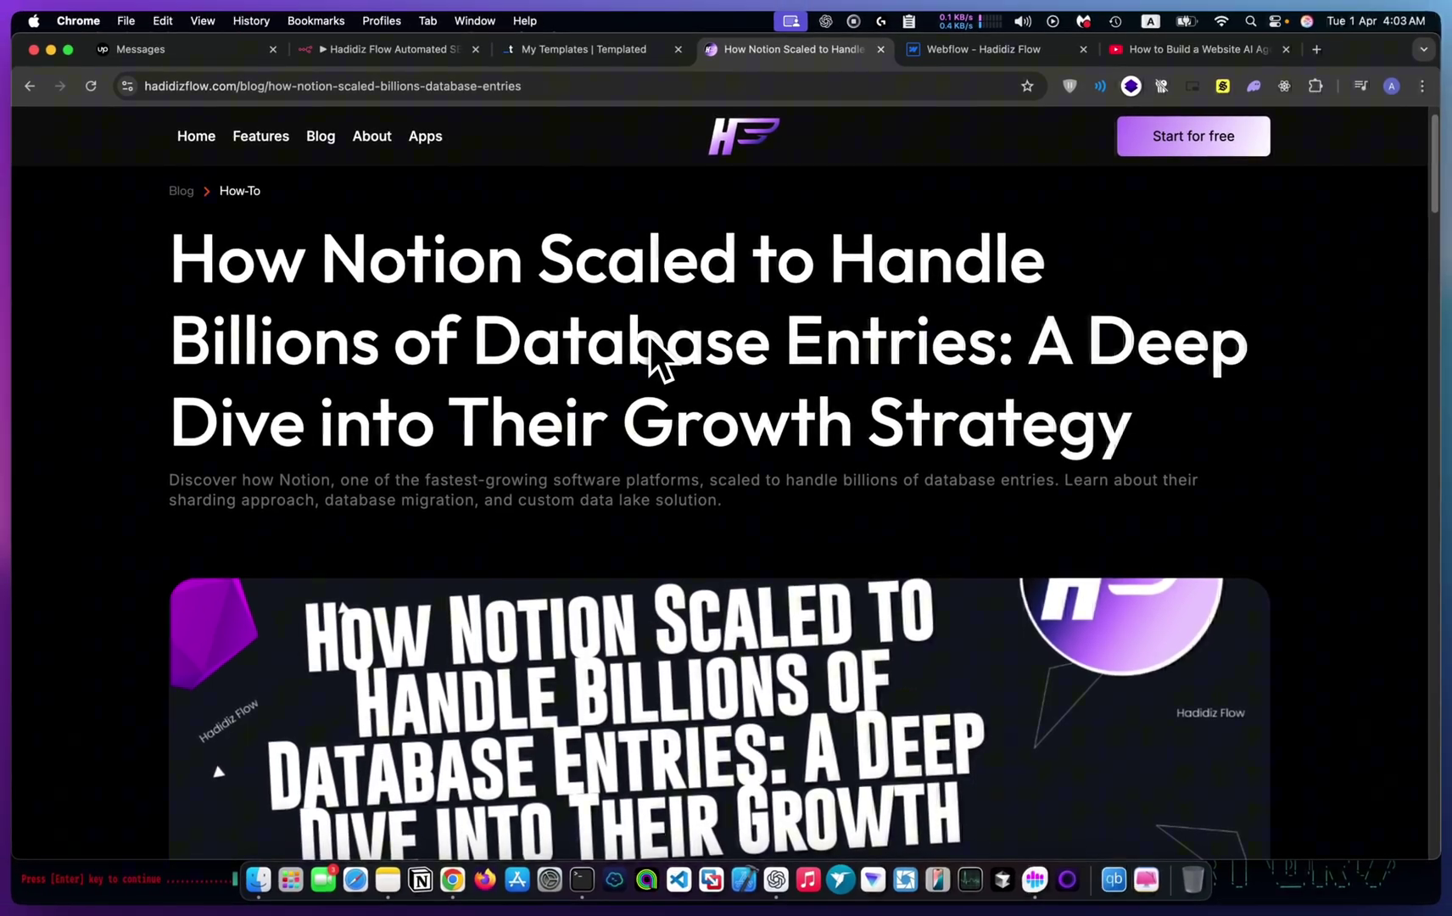
scroll(581, 411, down, 8)
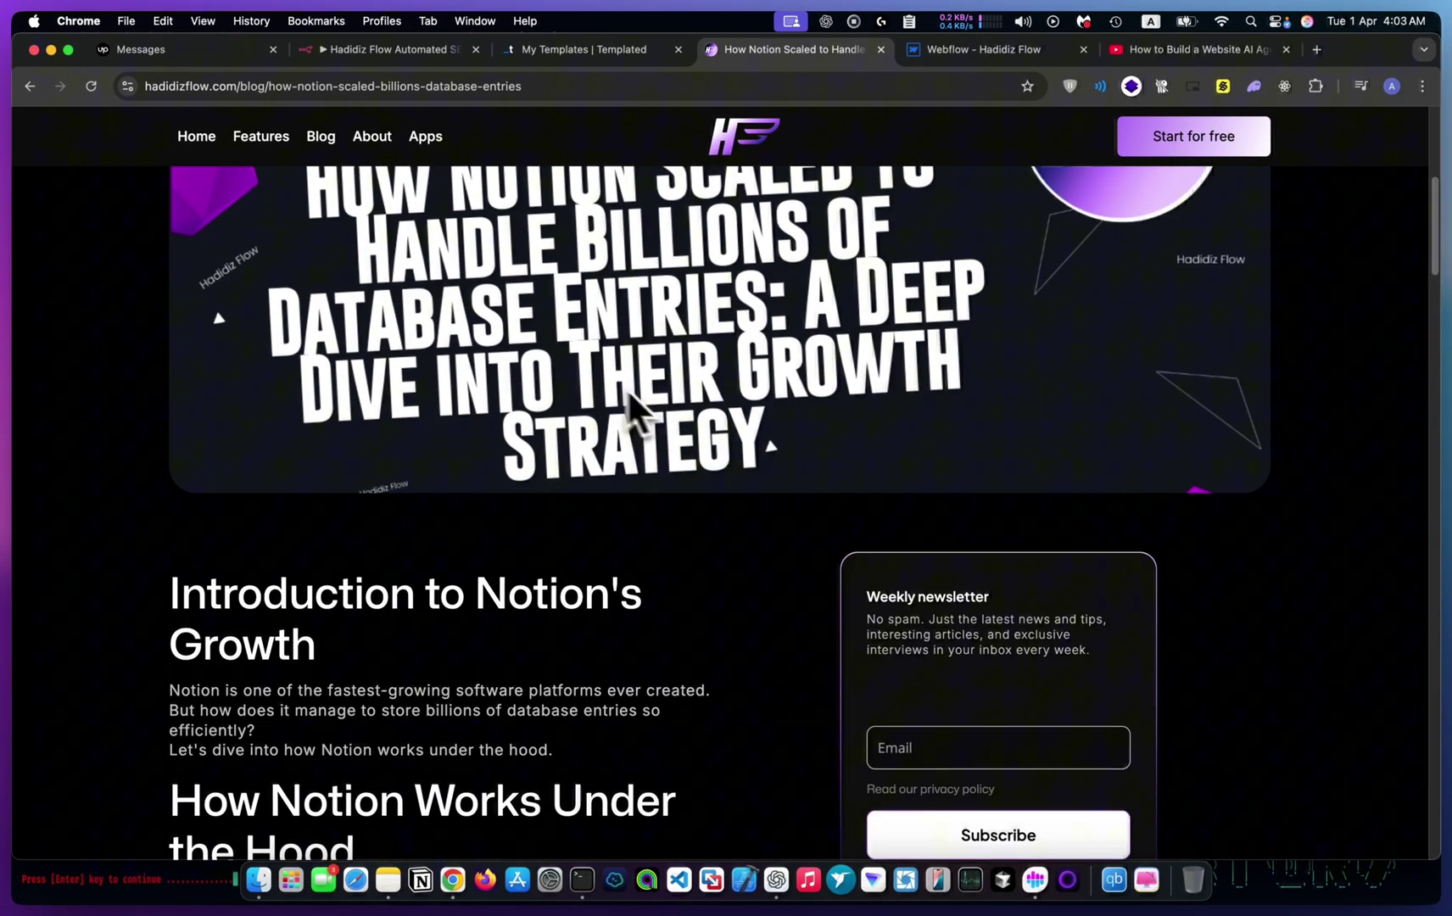
scroll(552, 376, up, 3)
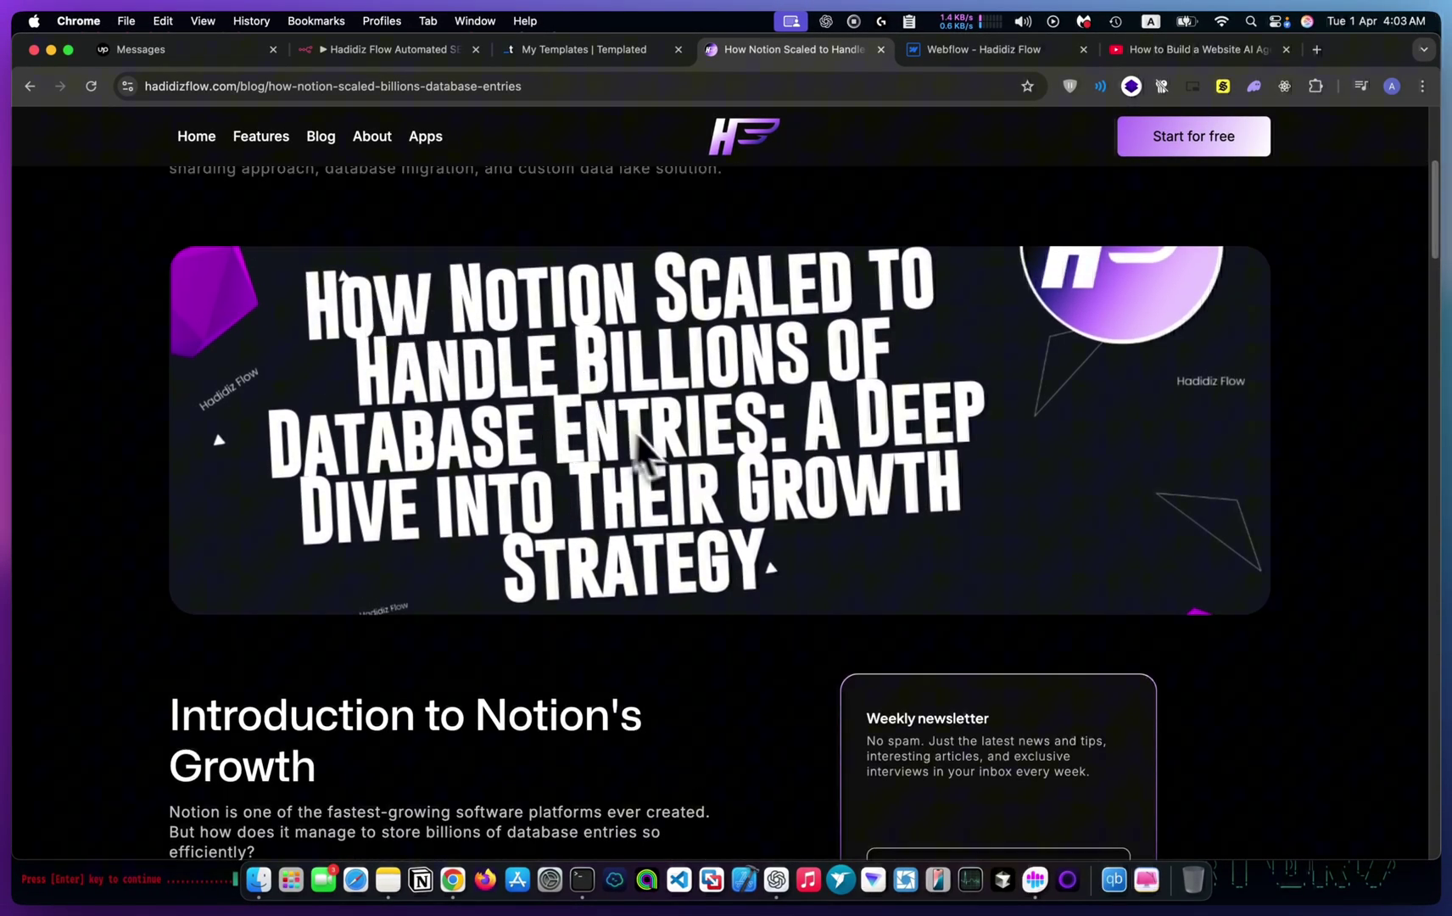
scroll(374, 323, down, 5)
scroll(259, 355, down, 3)
scroll(329, 363, down, 6)
scroll(369, 380, down, 8)
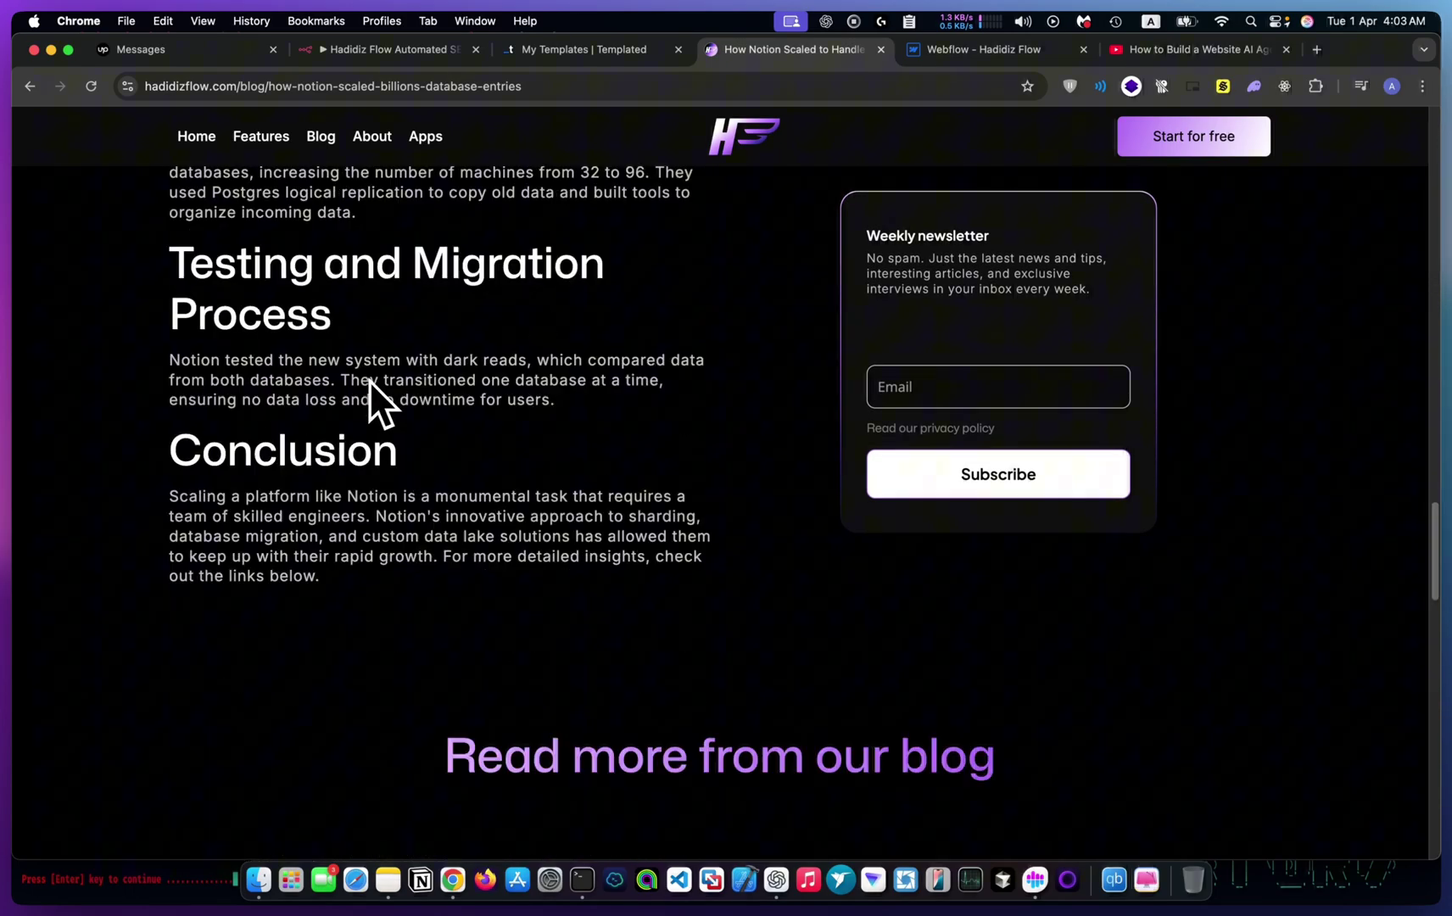
scroll(369, 380, down, 5)
scroll(369, 380, up, 15)
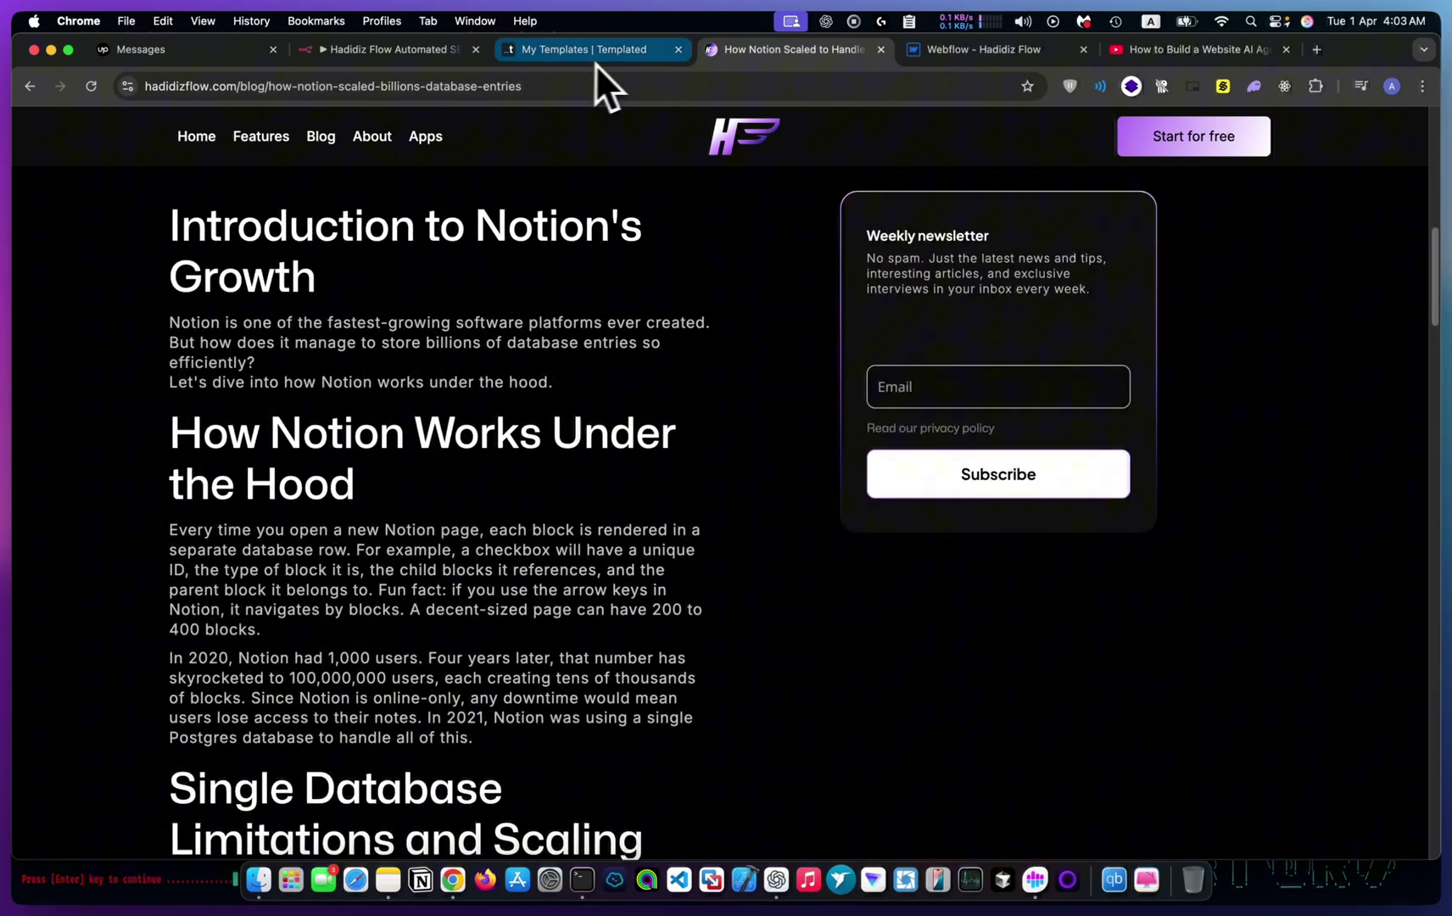
Step: Check the queued Gemini 2.5 guide in Webflow Blog Posts, then return to n8n
click(982, 49)
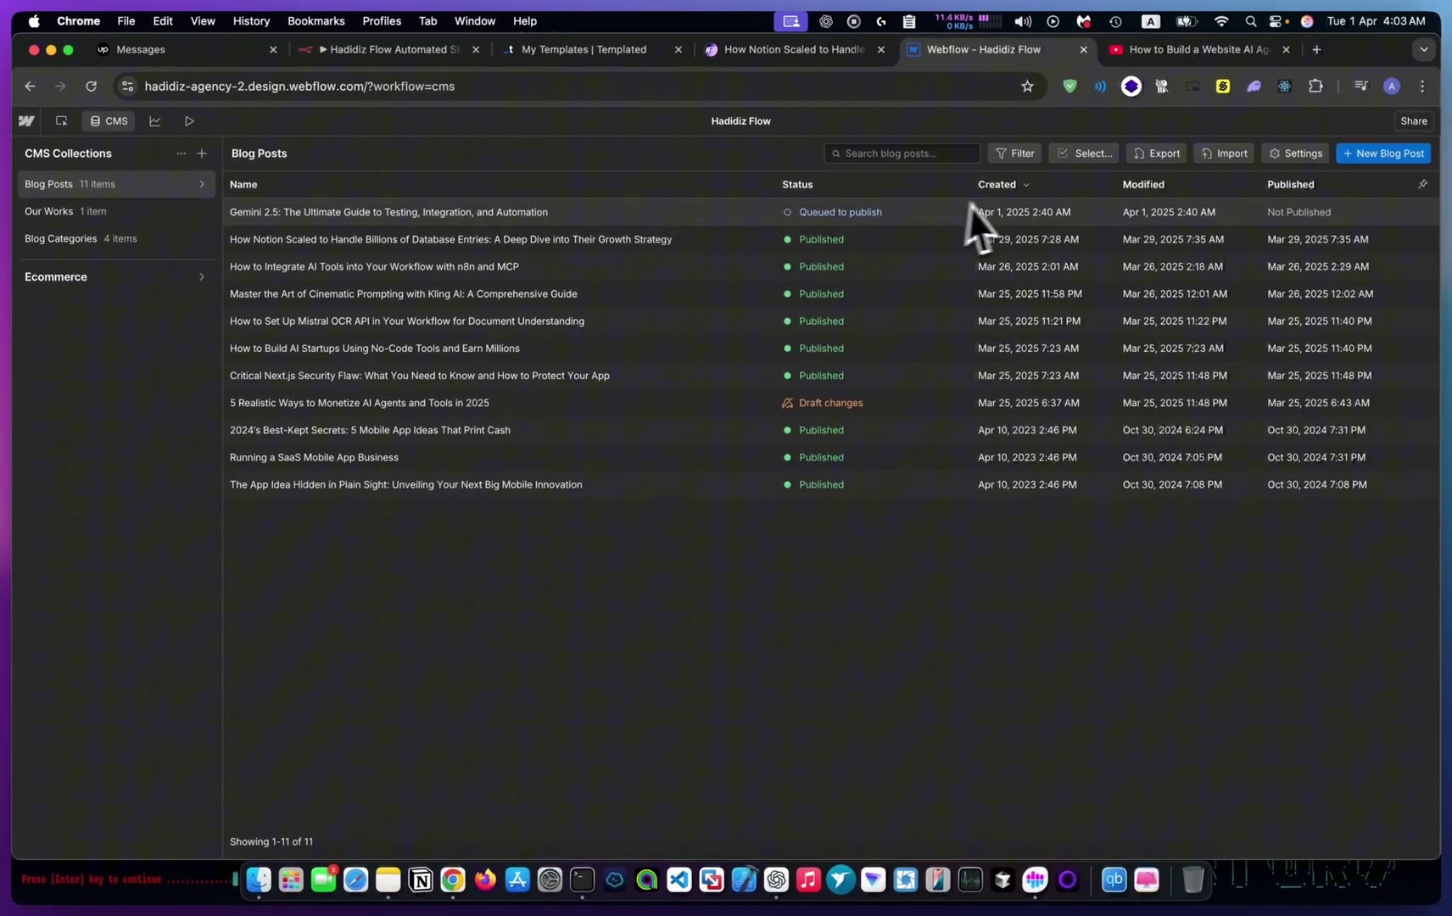
click(391, 48)
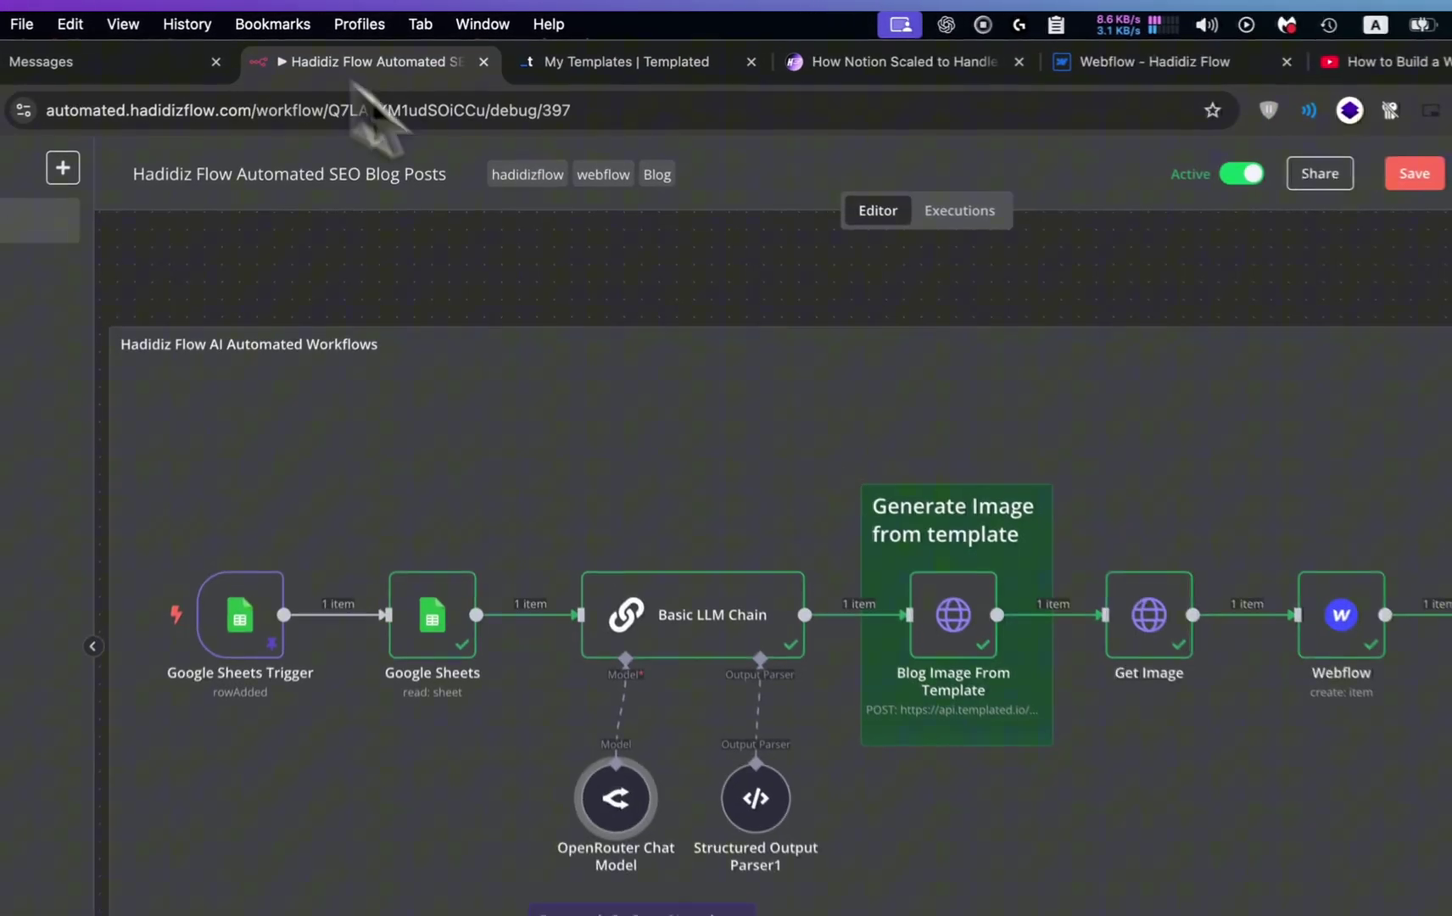
mouse_move(1130, 582)
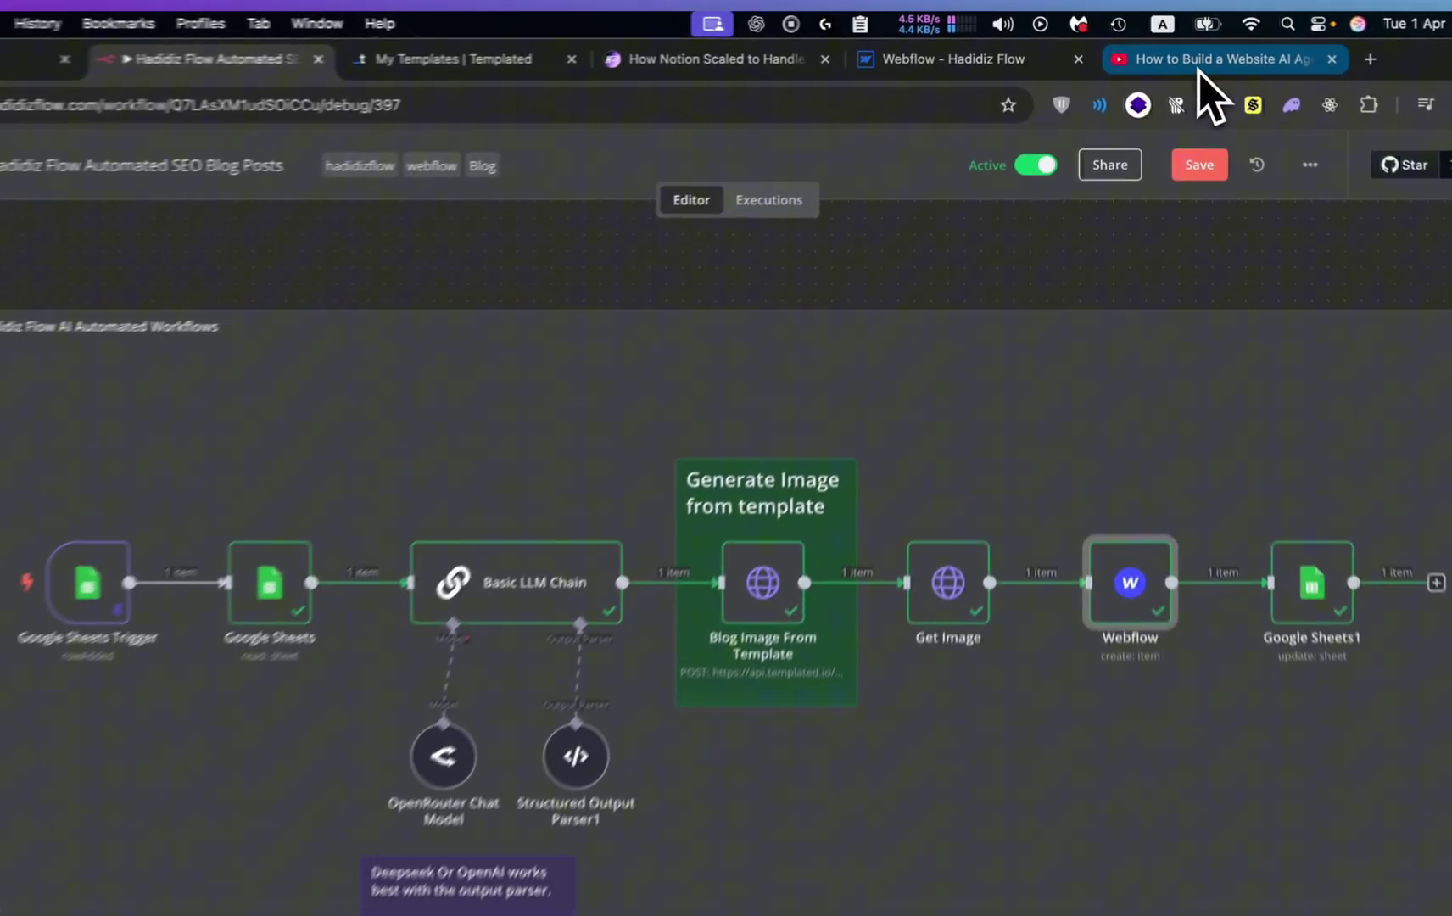
Step: Show the website AI agent video's transcript from its description and select all of it
click(1197, 48)
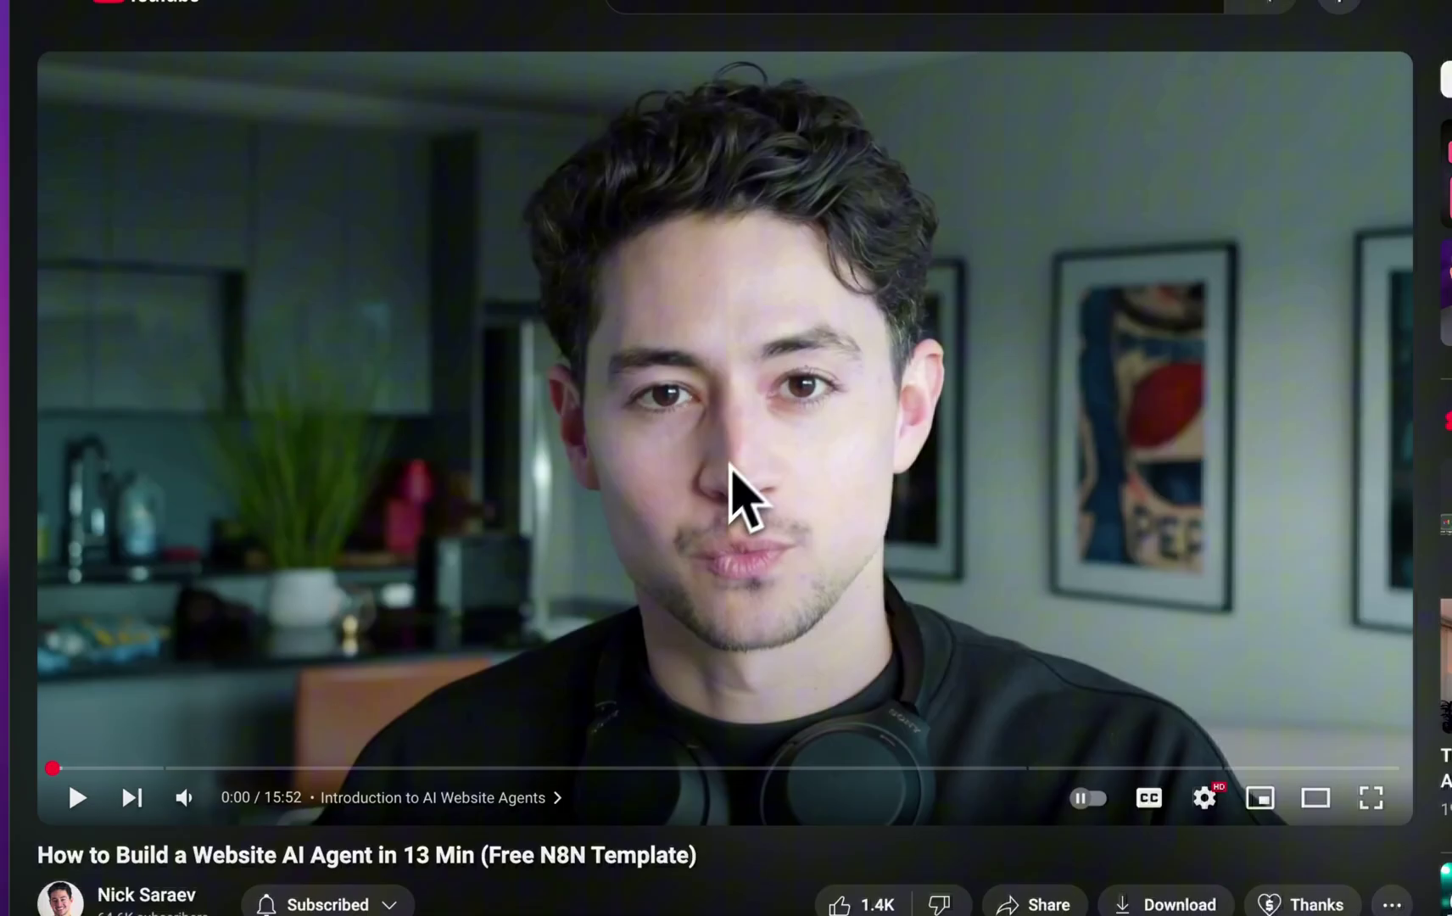
scroll(744, 508, down, 5)
click(88, 555)
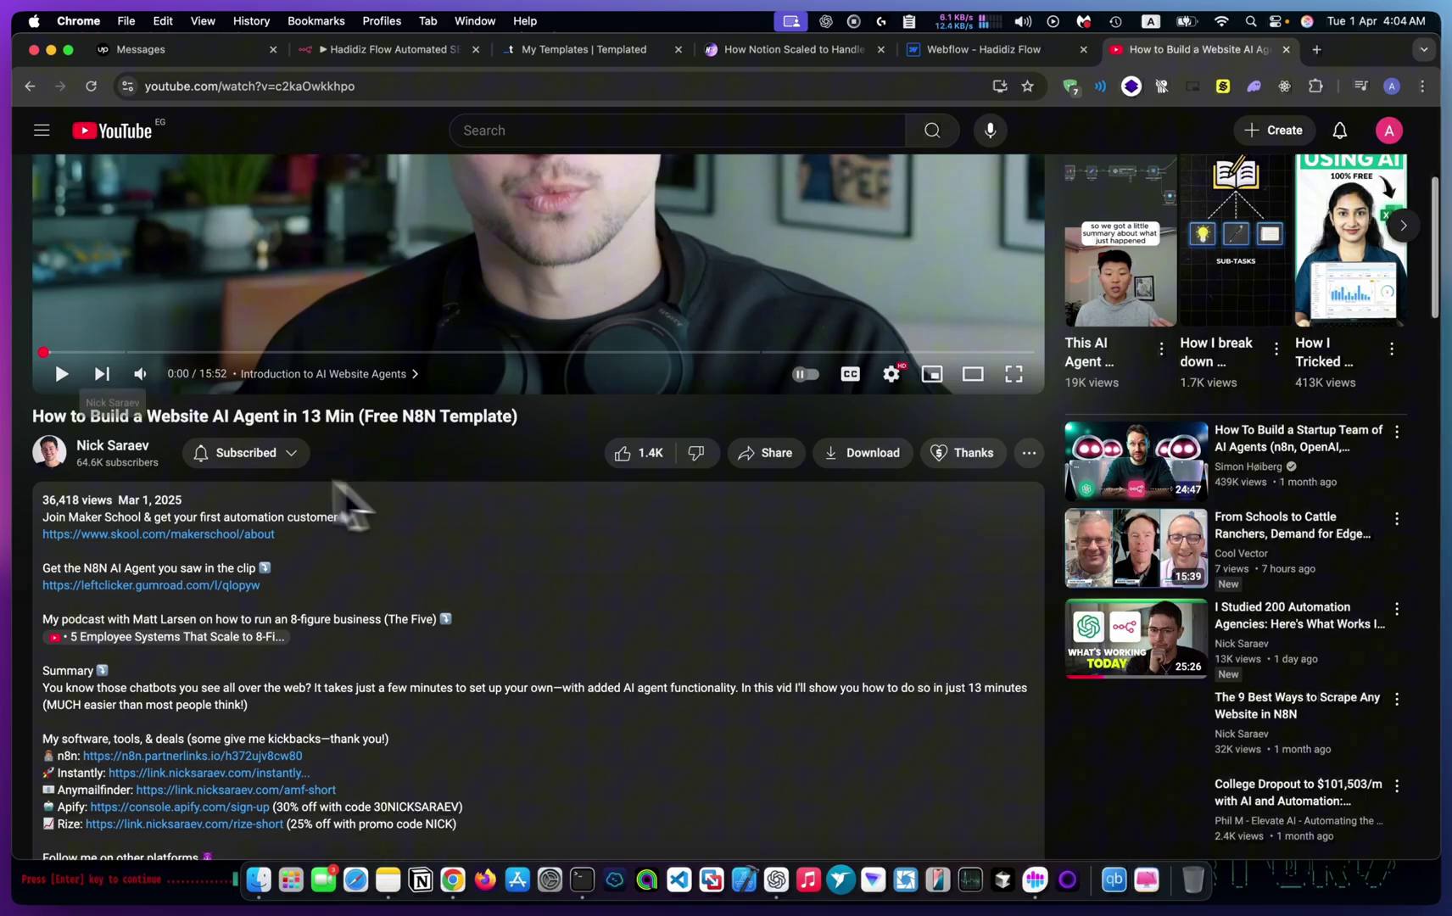
scroll(374, 509, down, 5)
scroll(228, 567, down, 5)
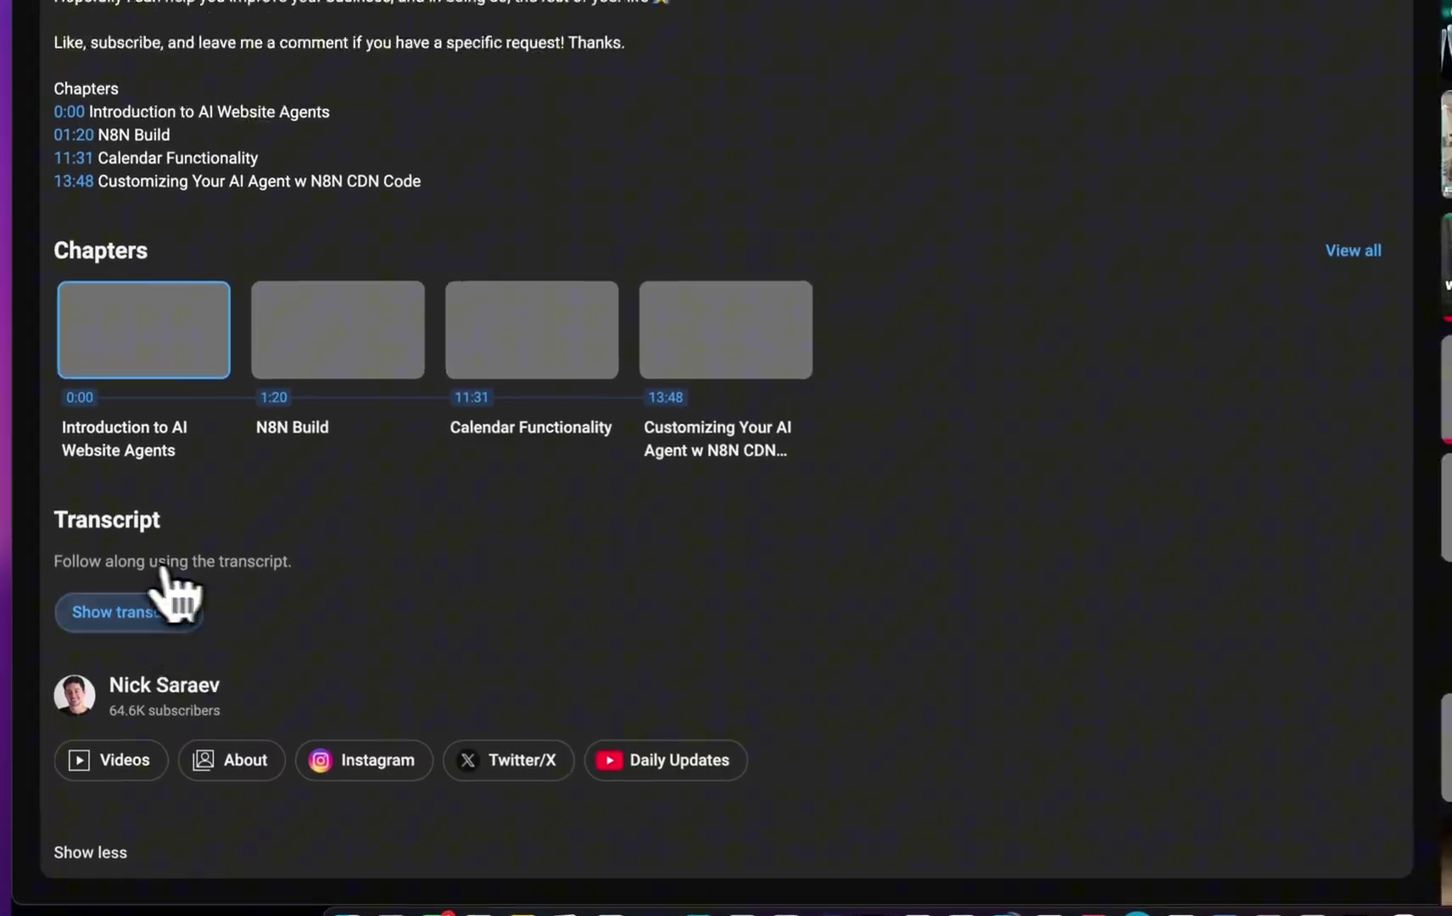
click(126, 656)
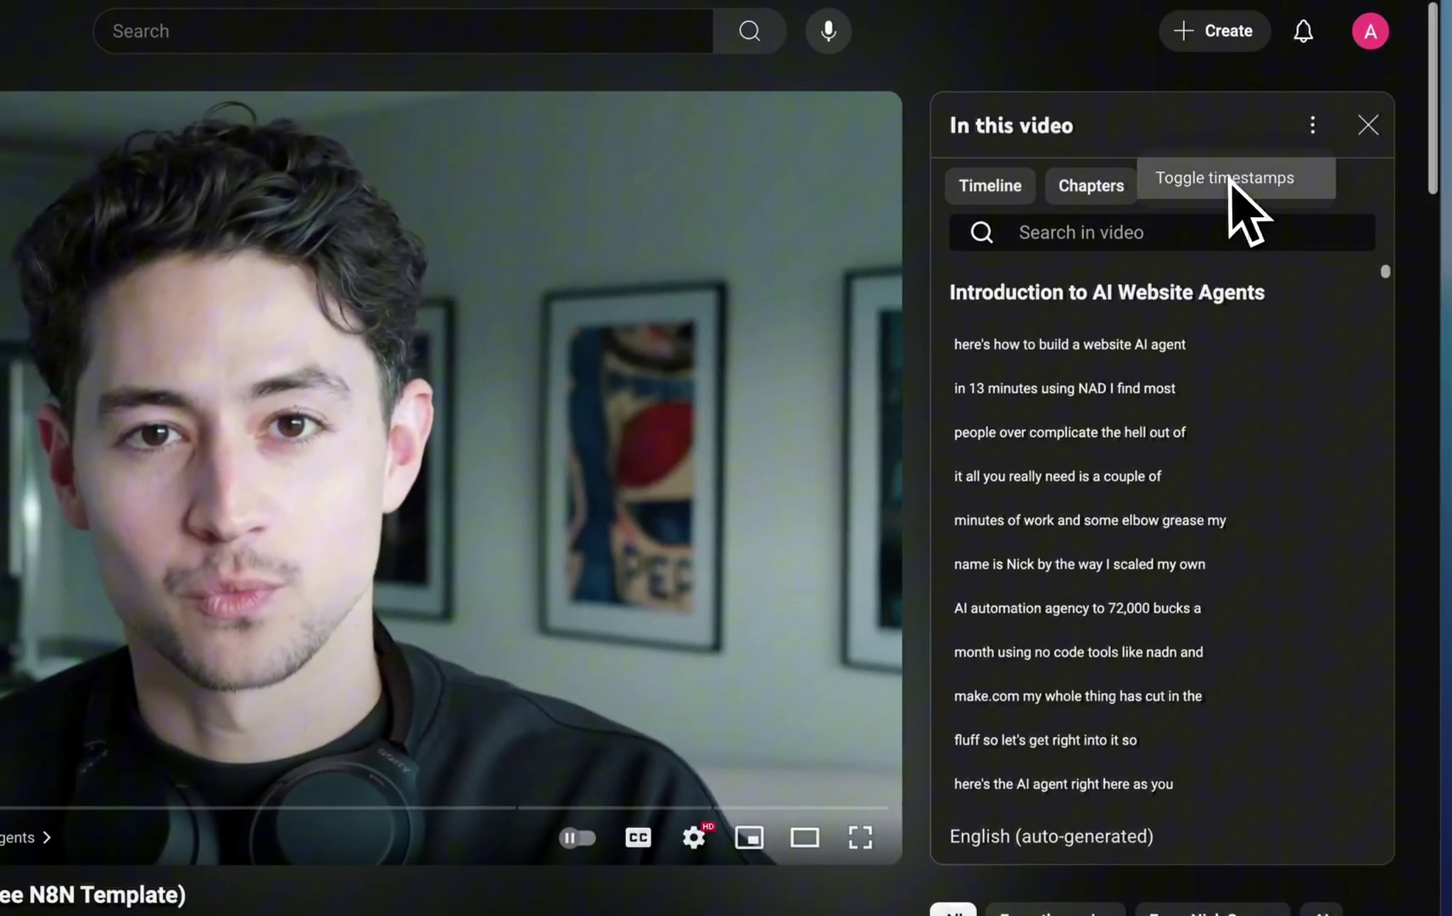
drag(945, 293, 1277, 807)
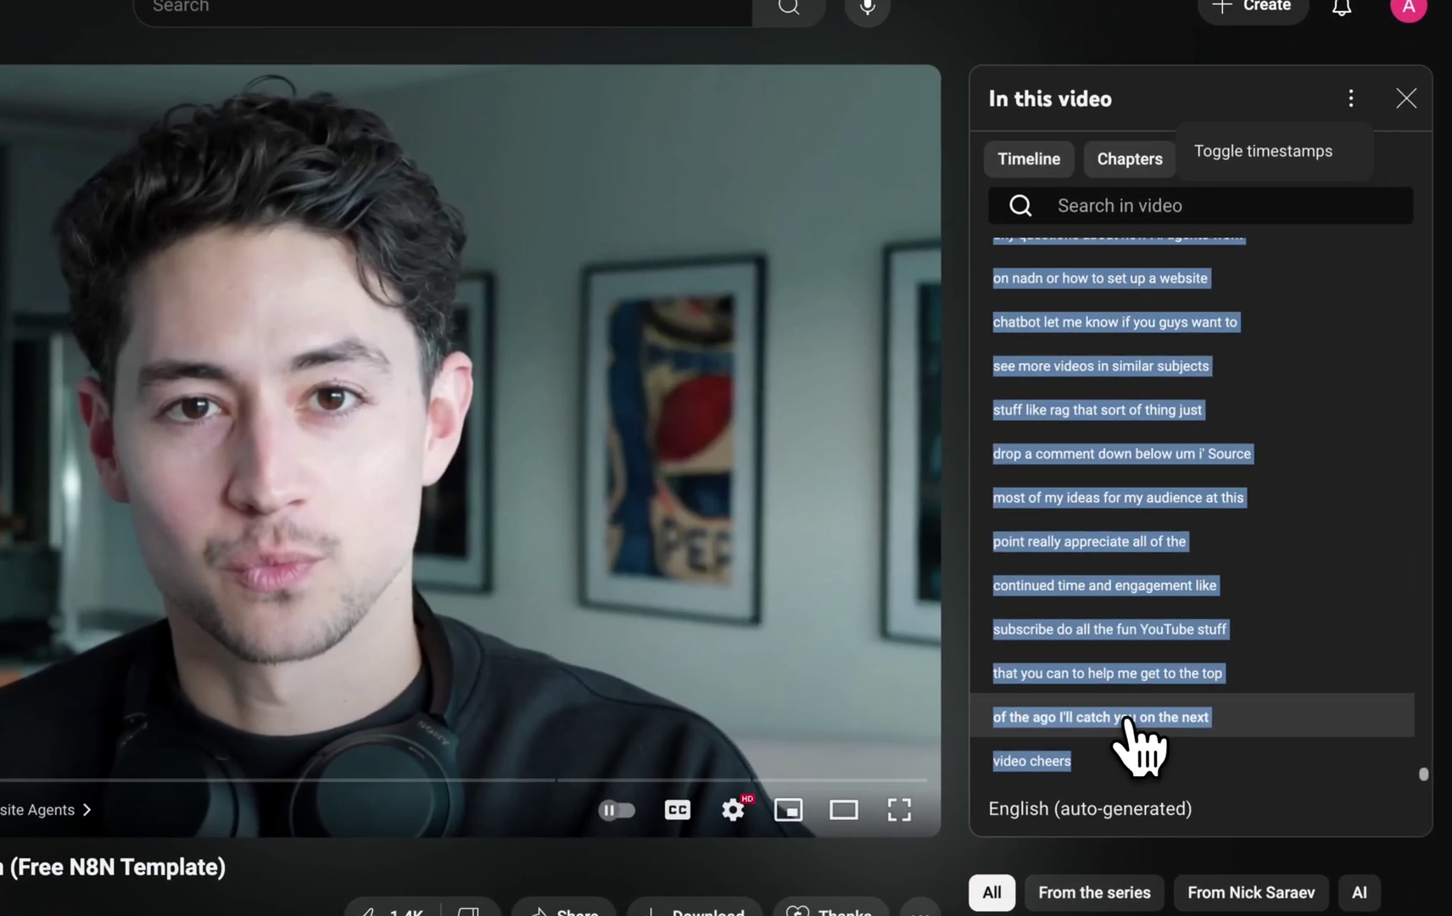
right_click(1191, 663)
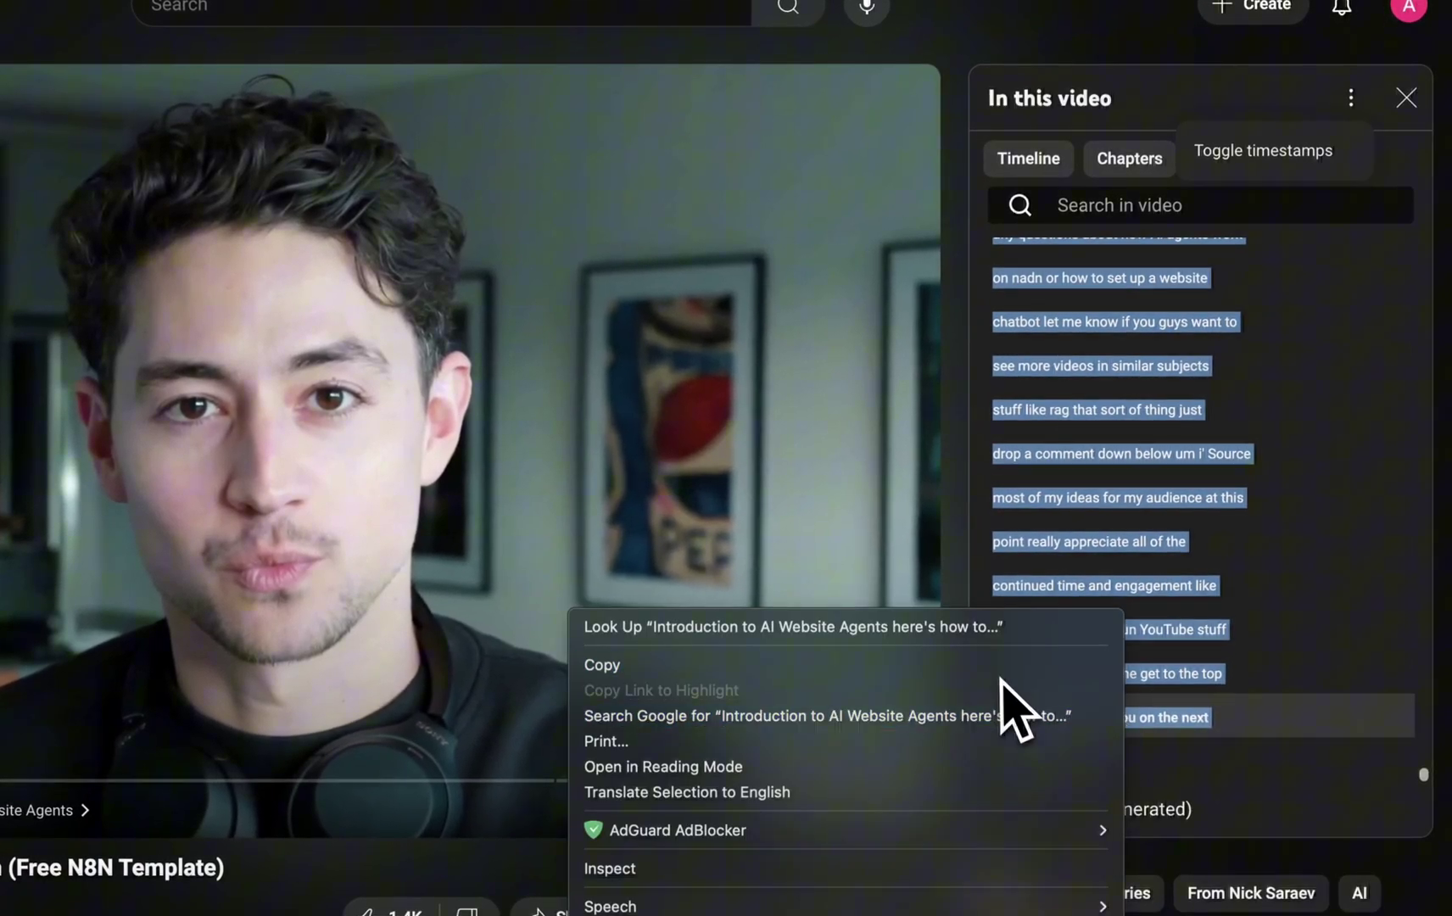
Step: Copy the transcript and paste it into spreadsheet cell A12
click(636, 664)
key(super+Tab)
scroll(451, 347, down, 5)
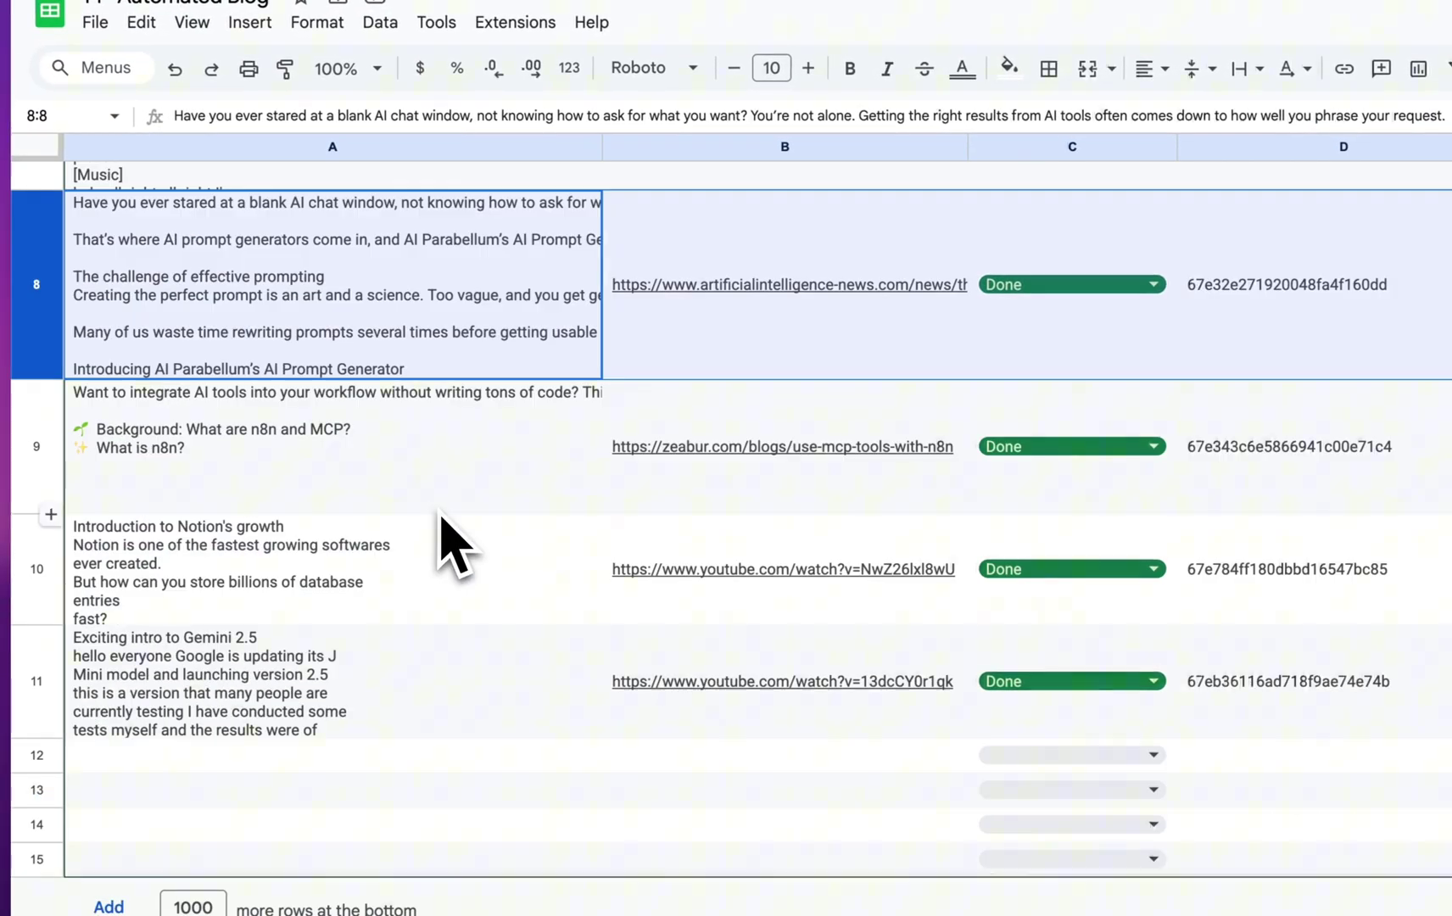
click(231, 782)
double_click(218, 771)
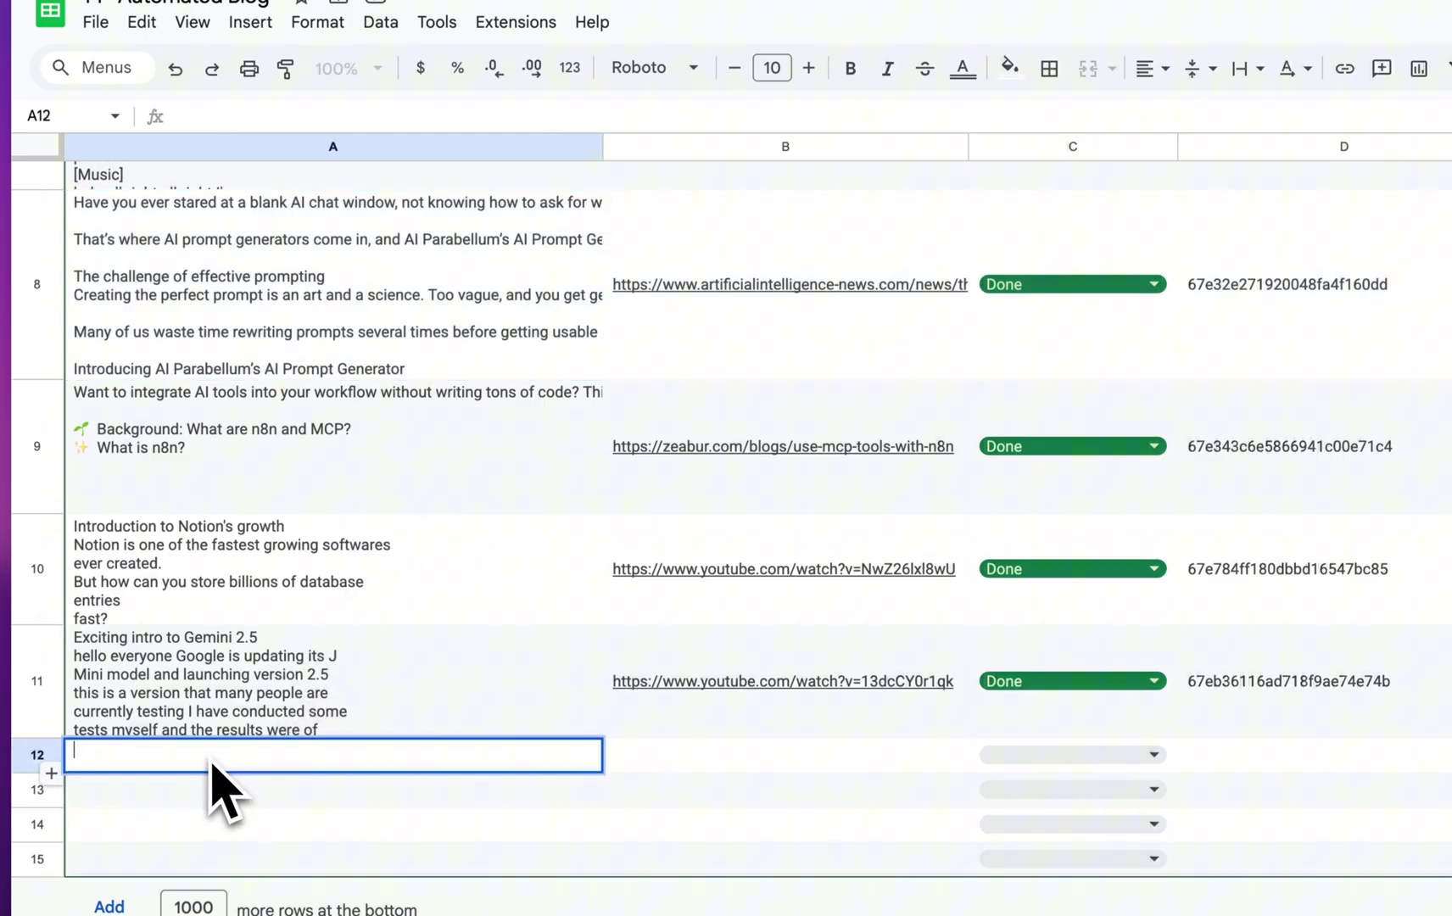
key(super+v)
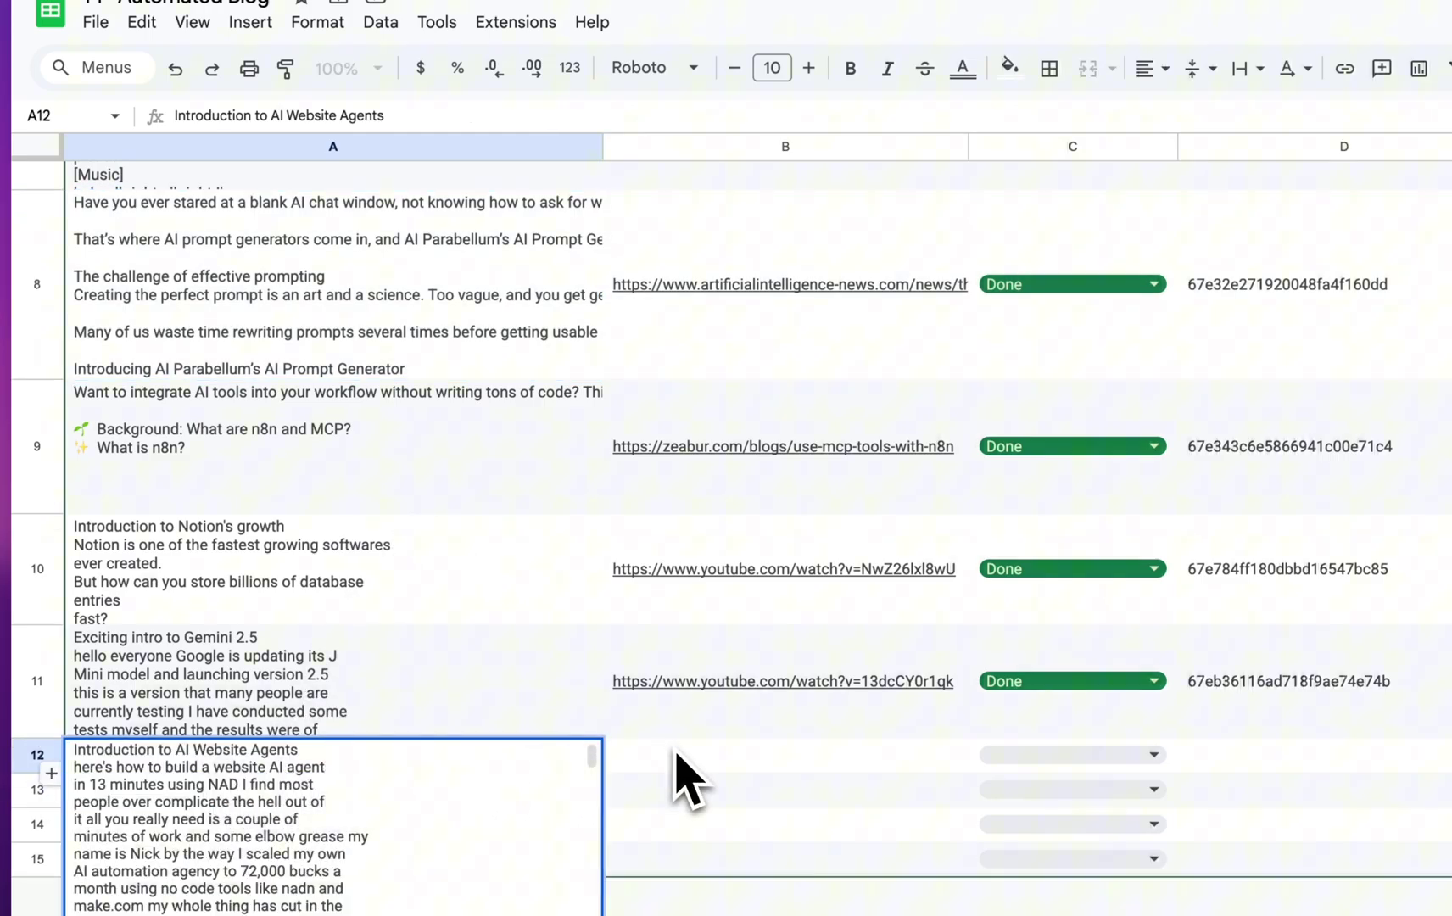
Step: Copy the YouTube video's URL into cell B12
key(super+Tab)
key(super+c)
key(super+Tab)
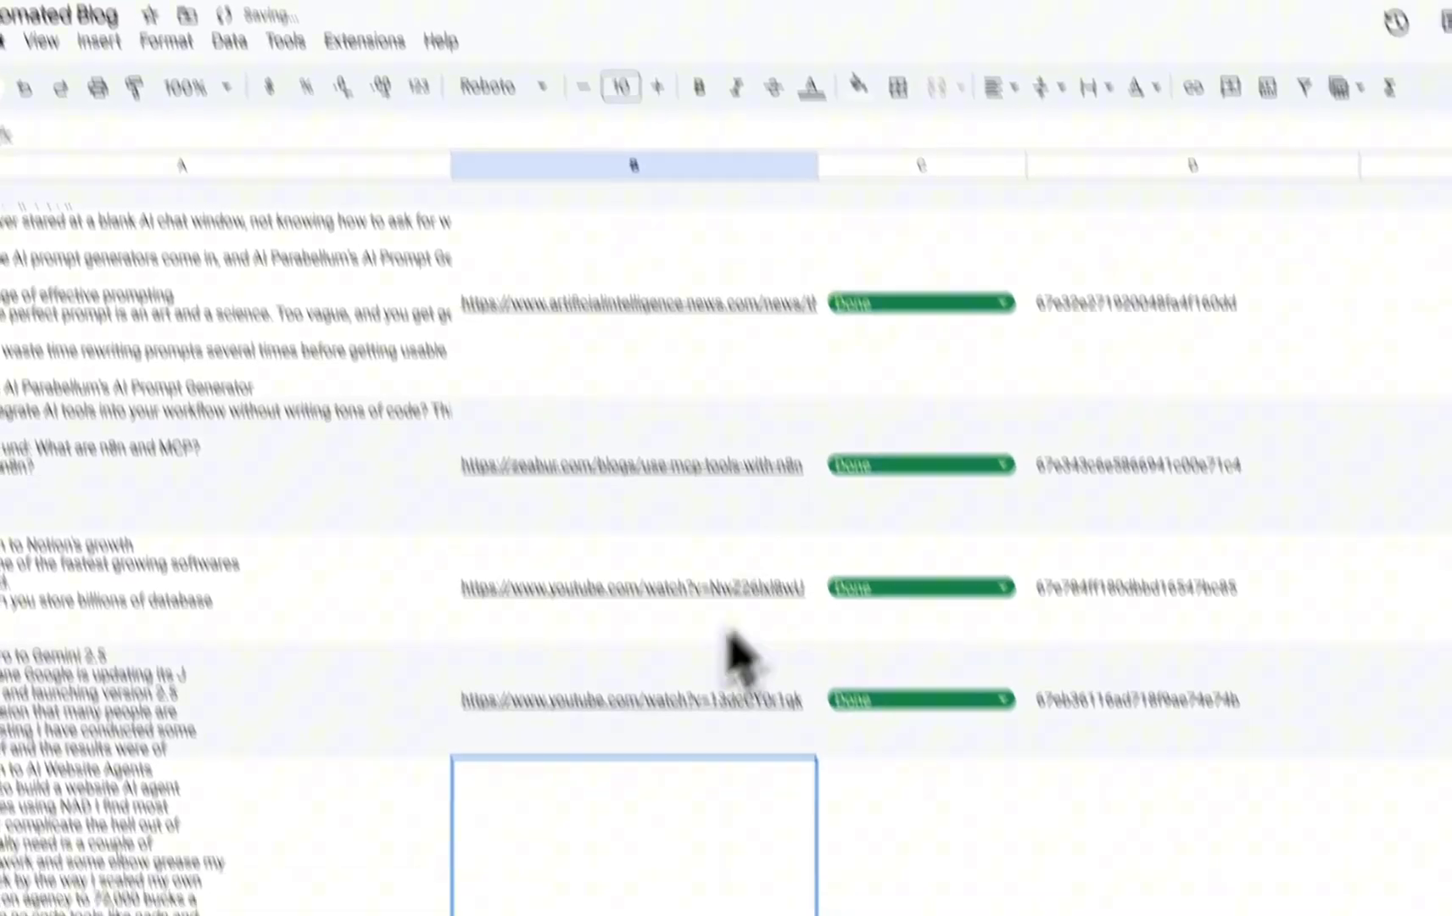
click(564, 712)
key(super+v)
scroll(564, 712, down, 3)
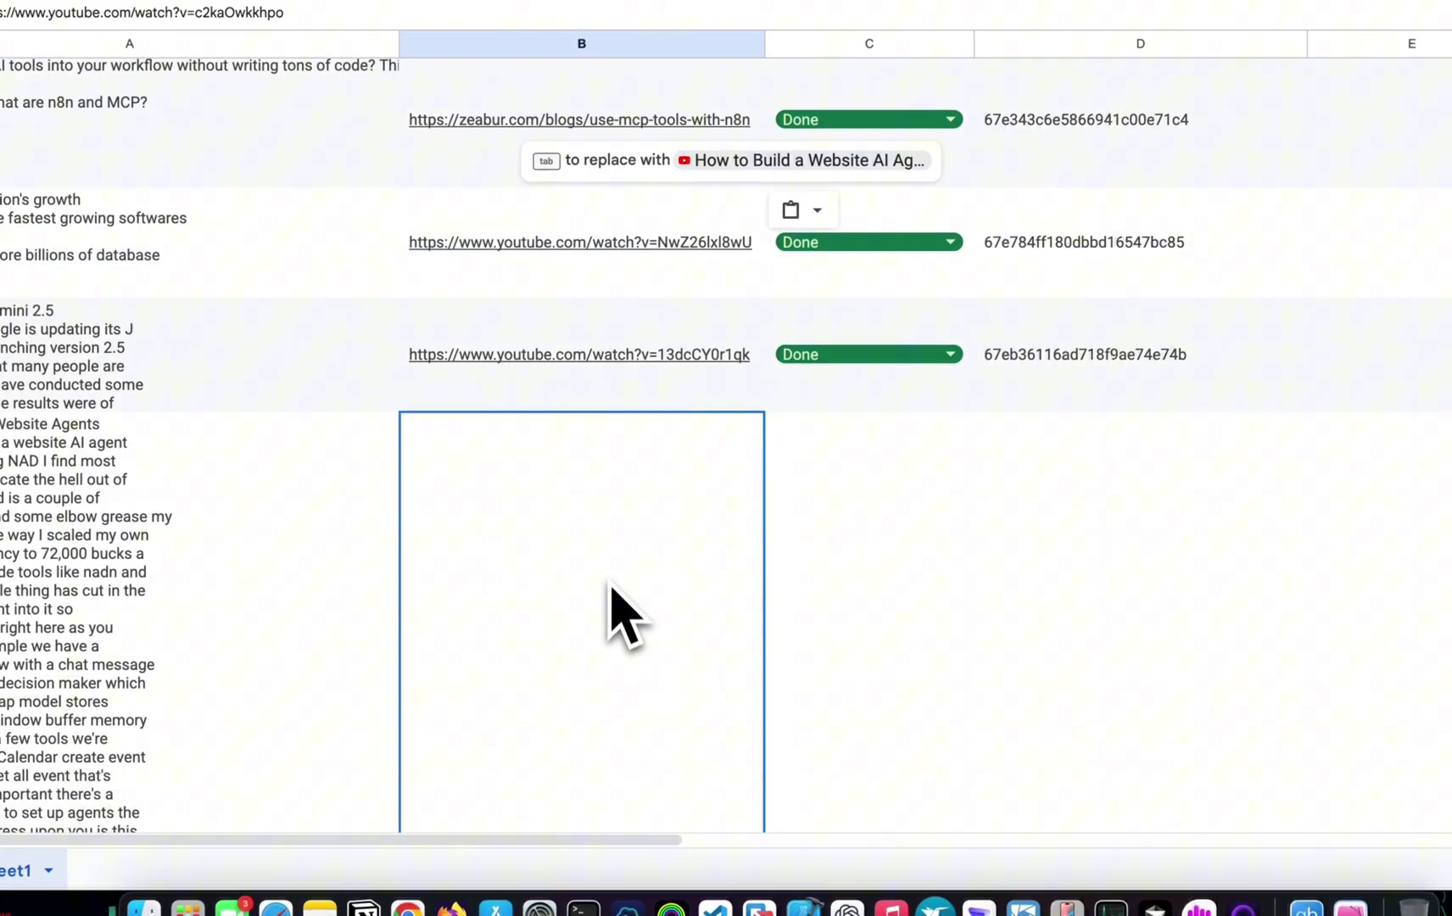
Step: Set the new row's C12 status to Pending
click(840, 487)
double_click(865, 513)
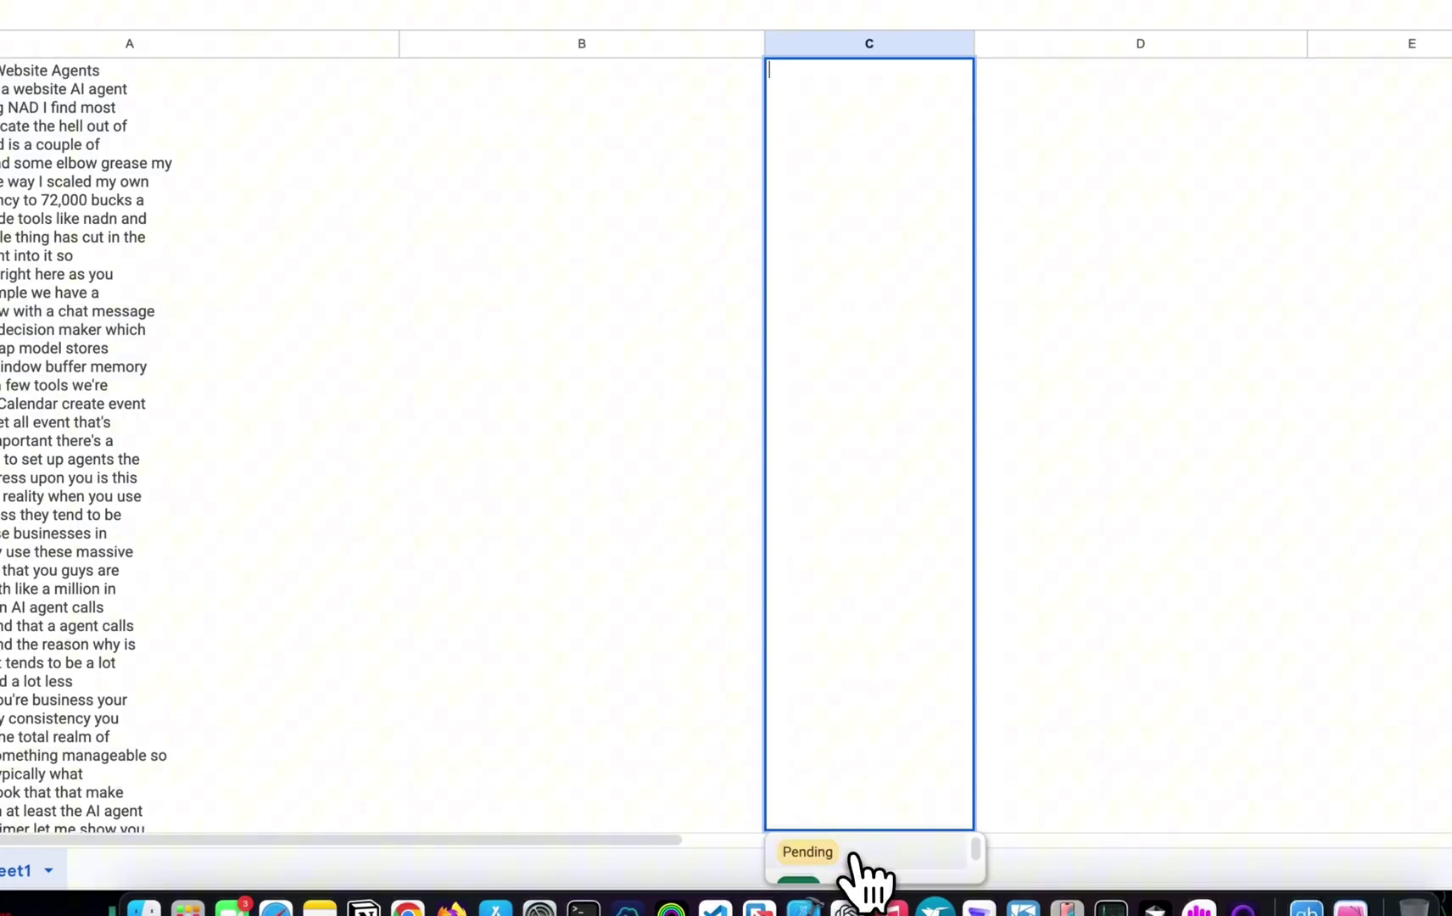
click(807, 852)
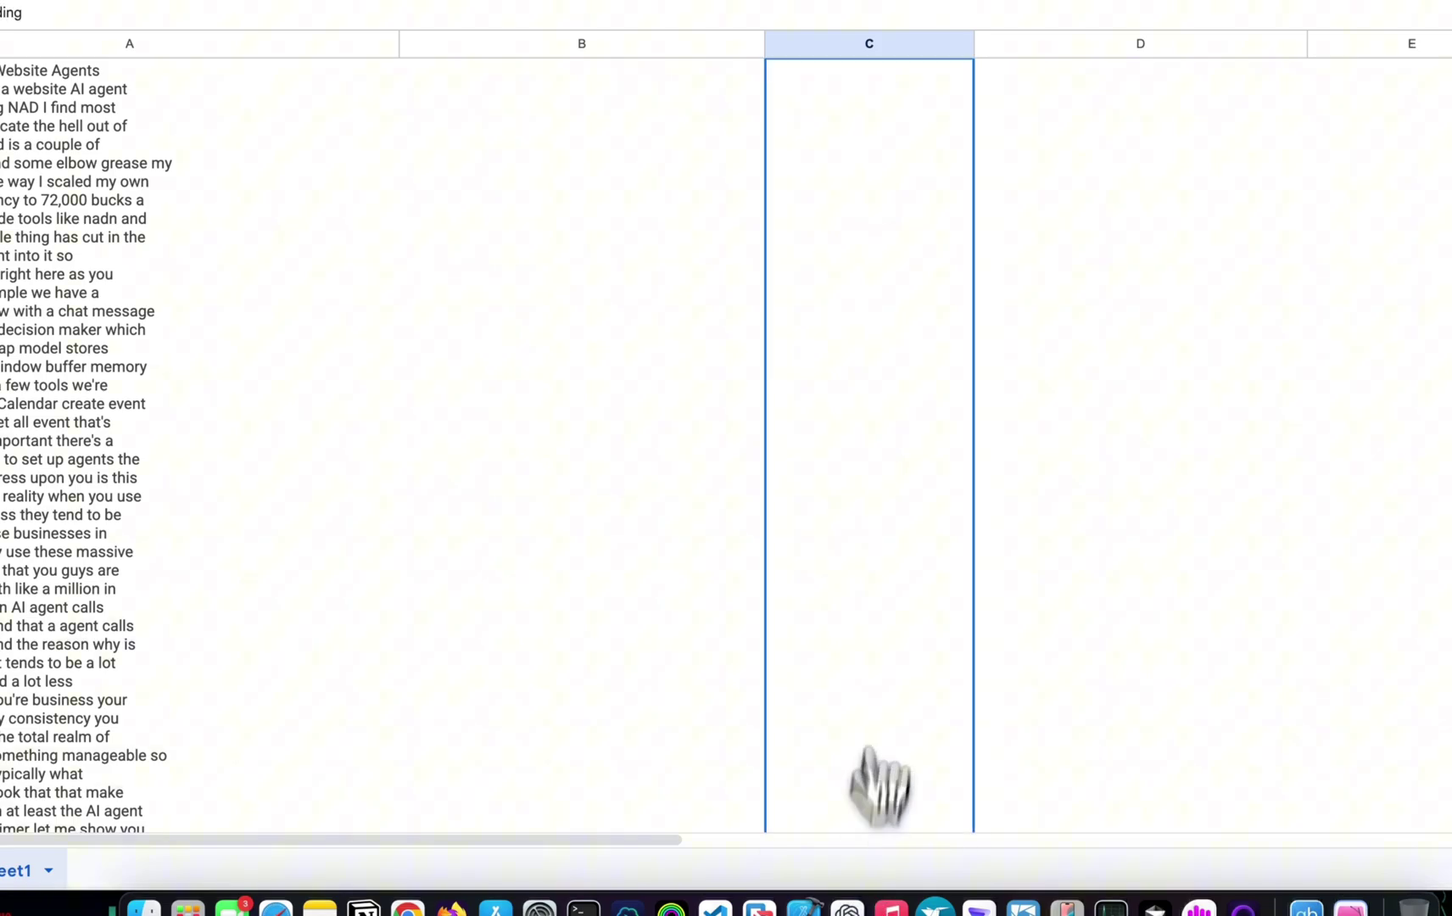
scroll(896, 567, up, 5)
scroll(897, 566, down, 3)
key(super+Tab)
click(340, 31)
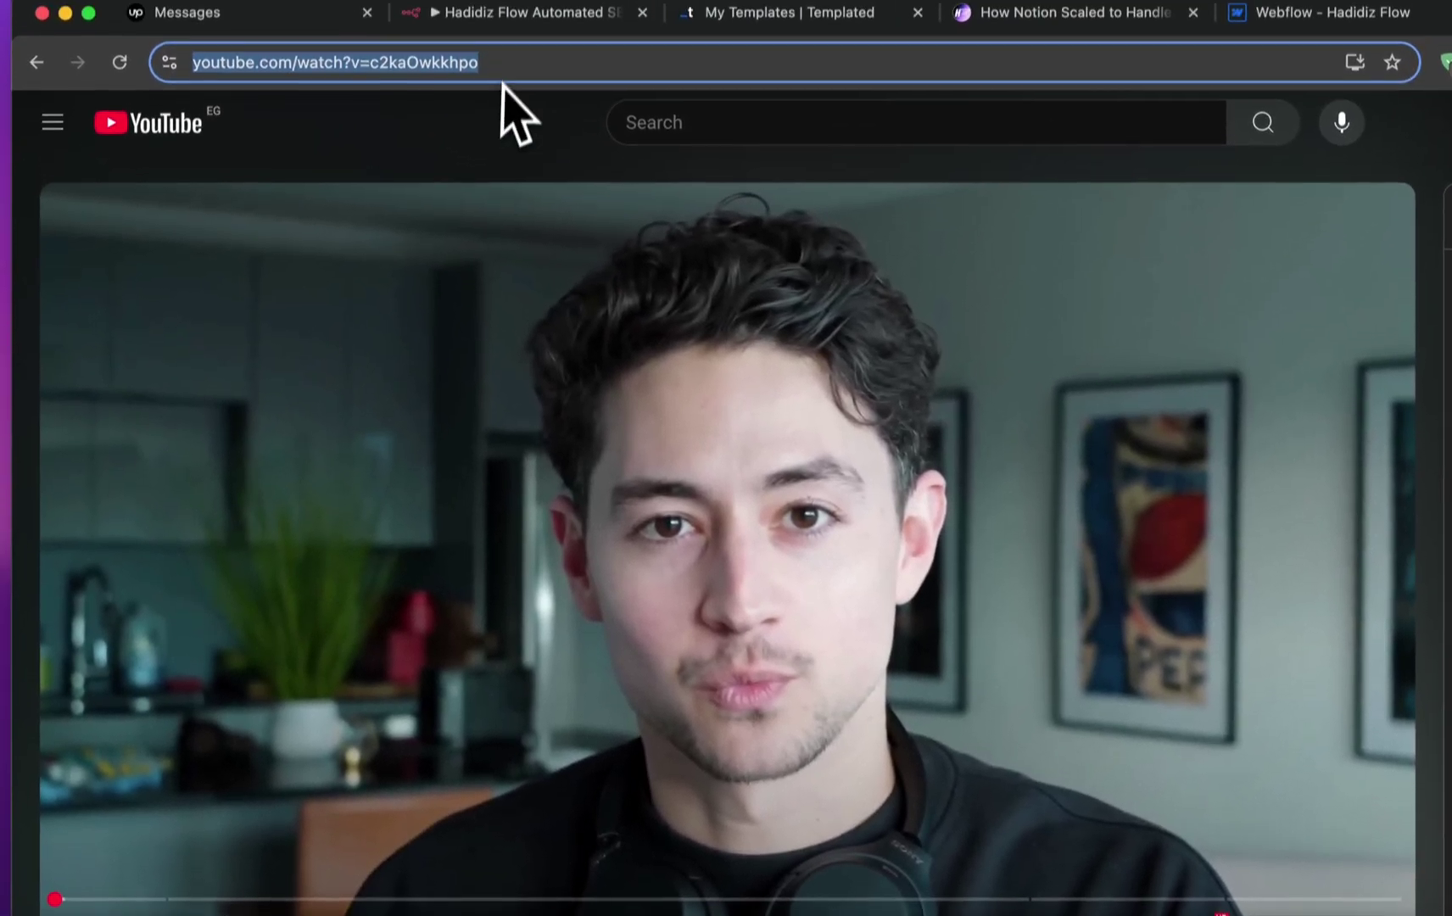
Step: Inspect the transcript output of the sheet-reading step
click(531, 40)
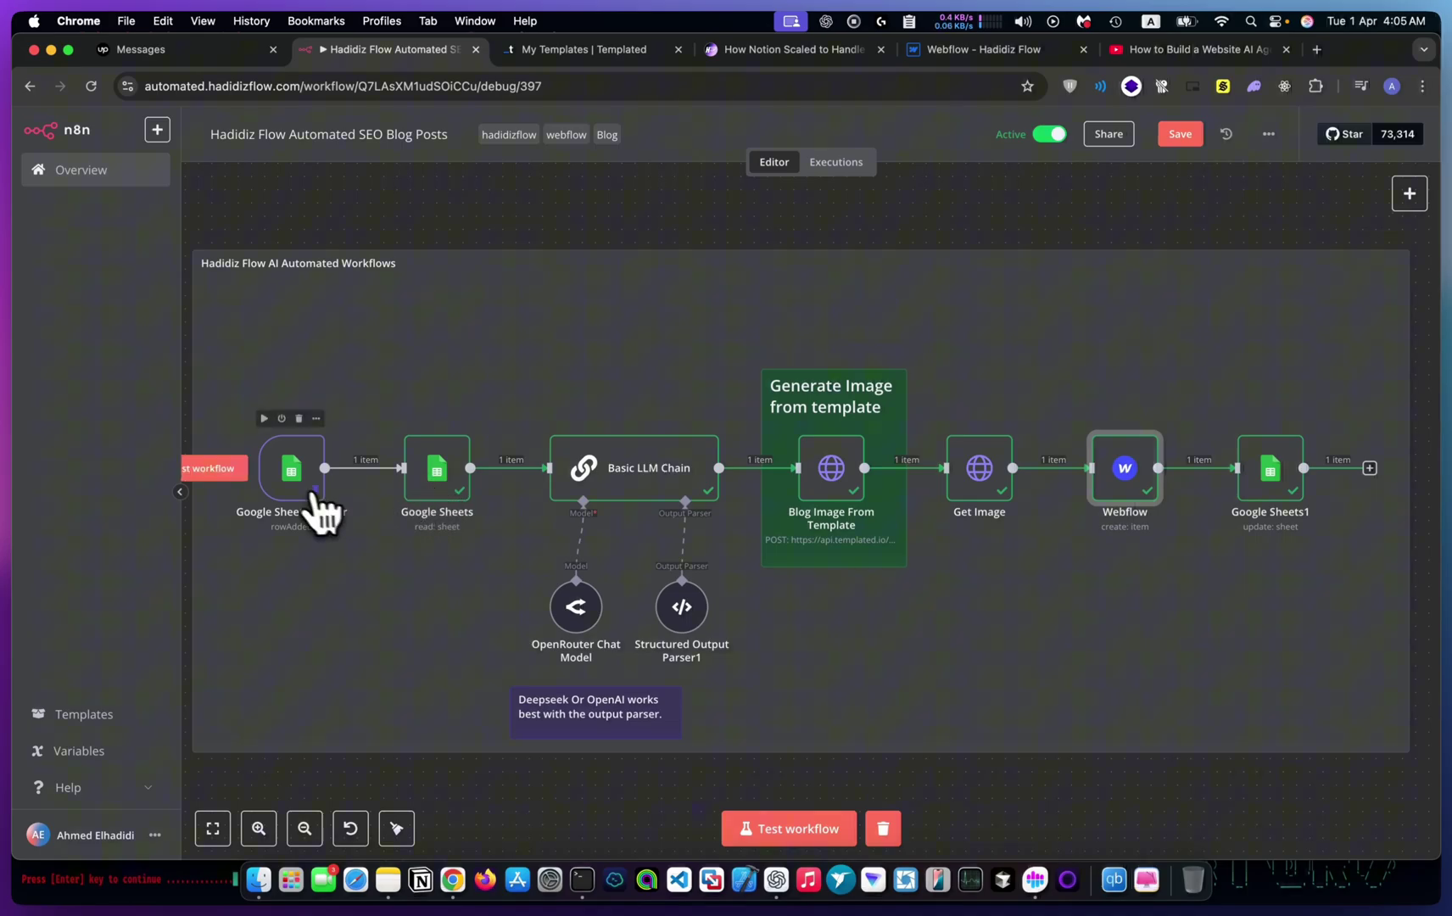
mouse_move(292, 468)
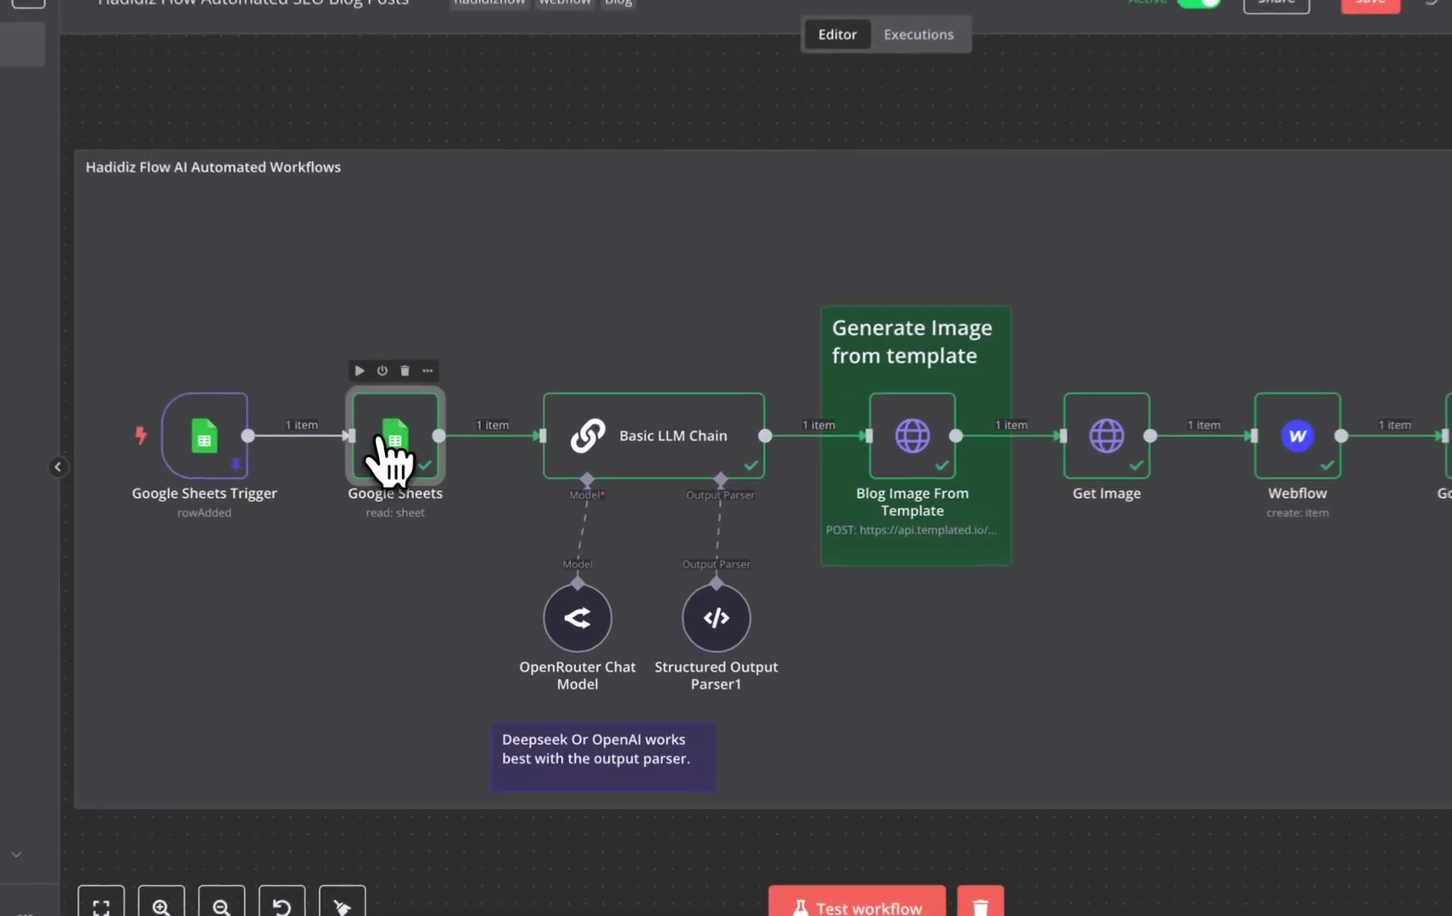
double_click(437, 468)
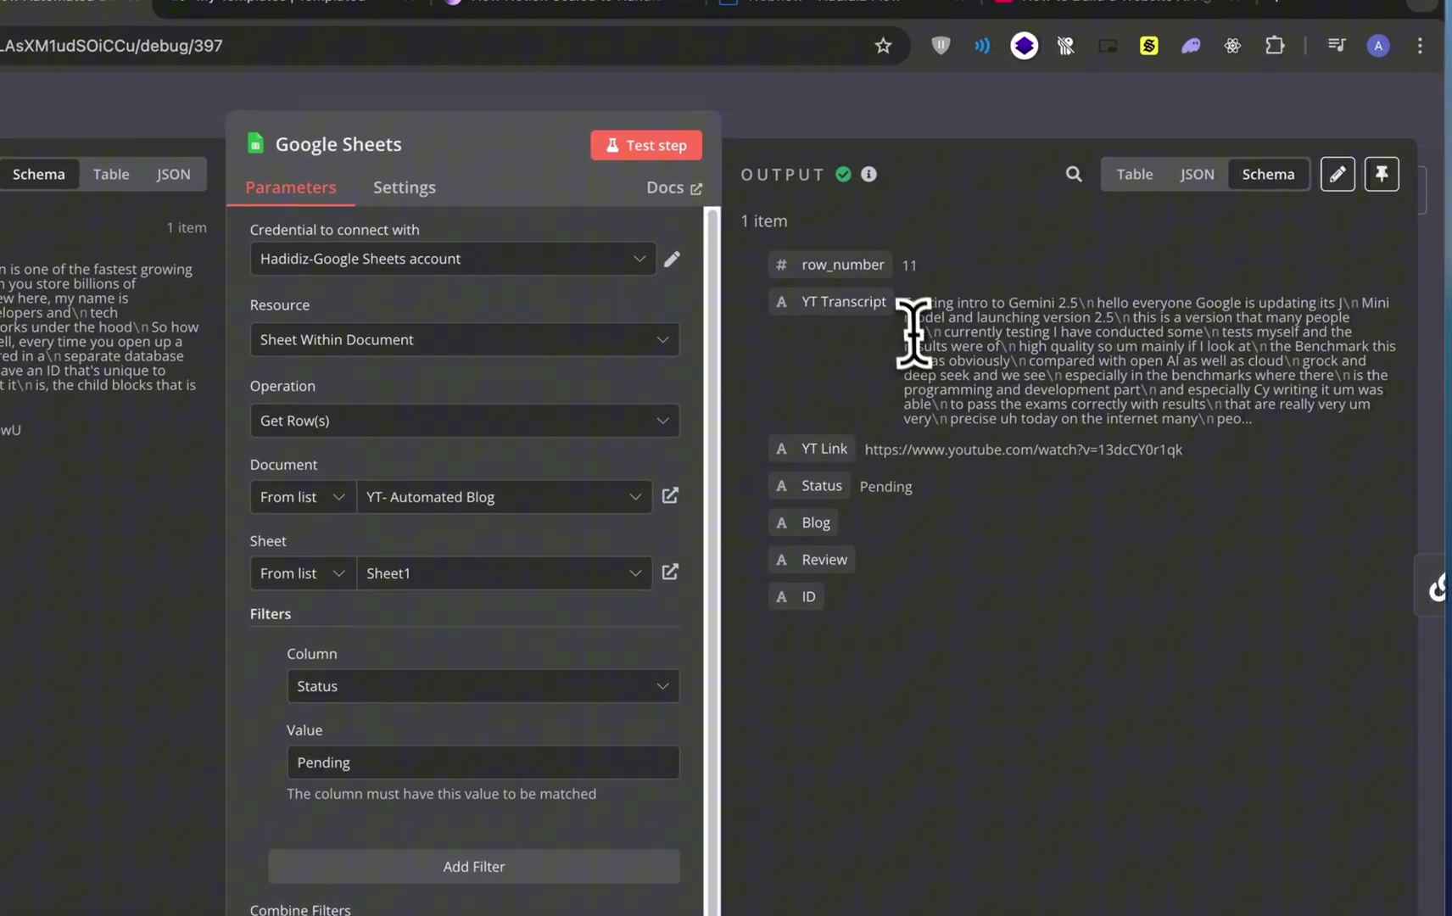
drag(917, 316, 1260, 454)
key(Escape)
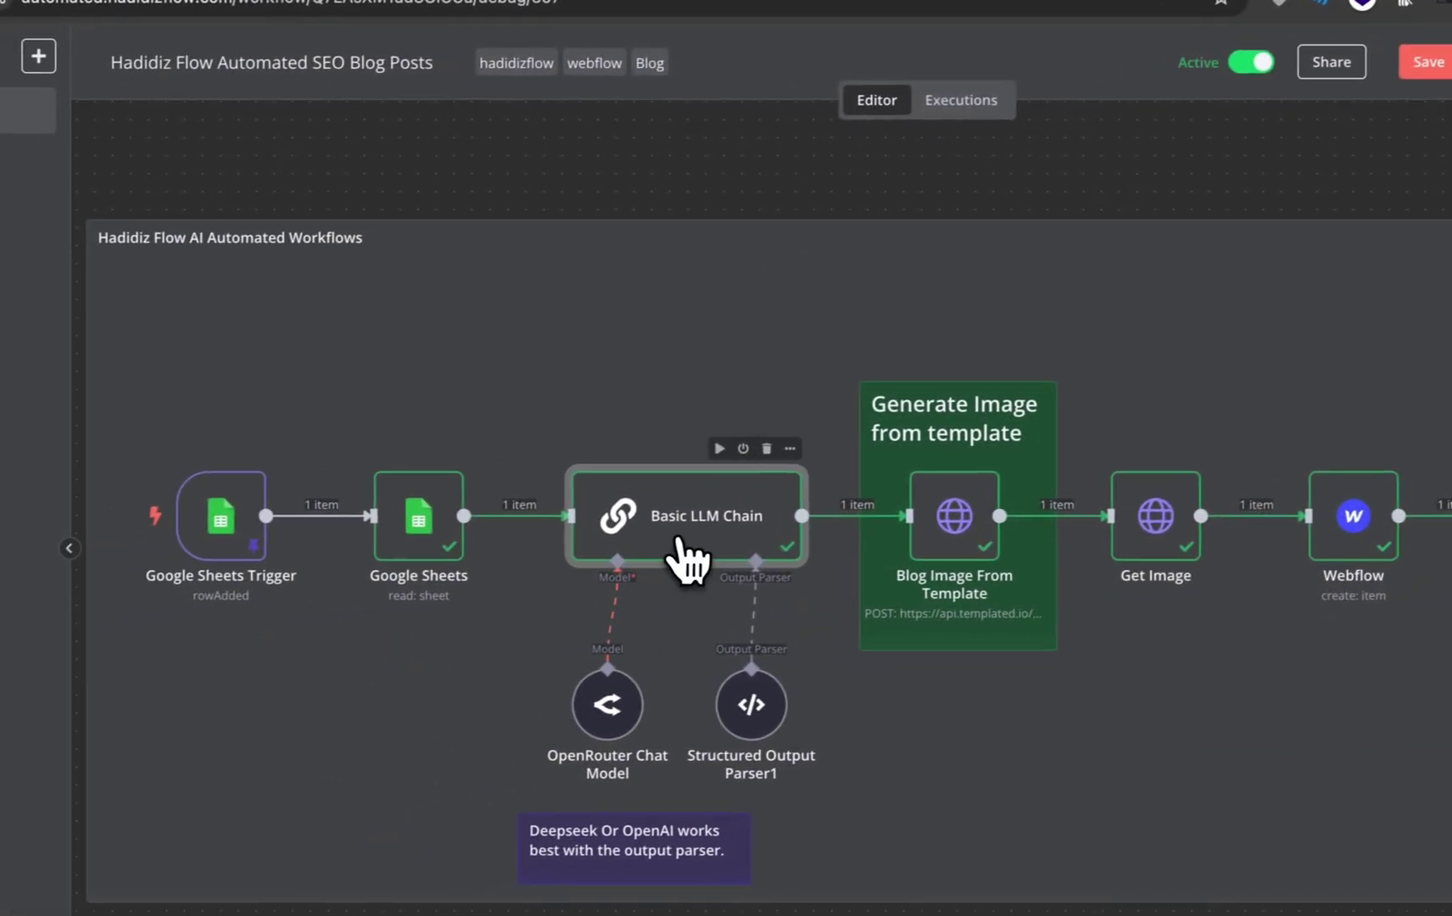
Step: Review the Basic LLM Chain's SEO system message and its example JSON output
double_click(690, 533)
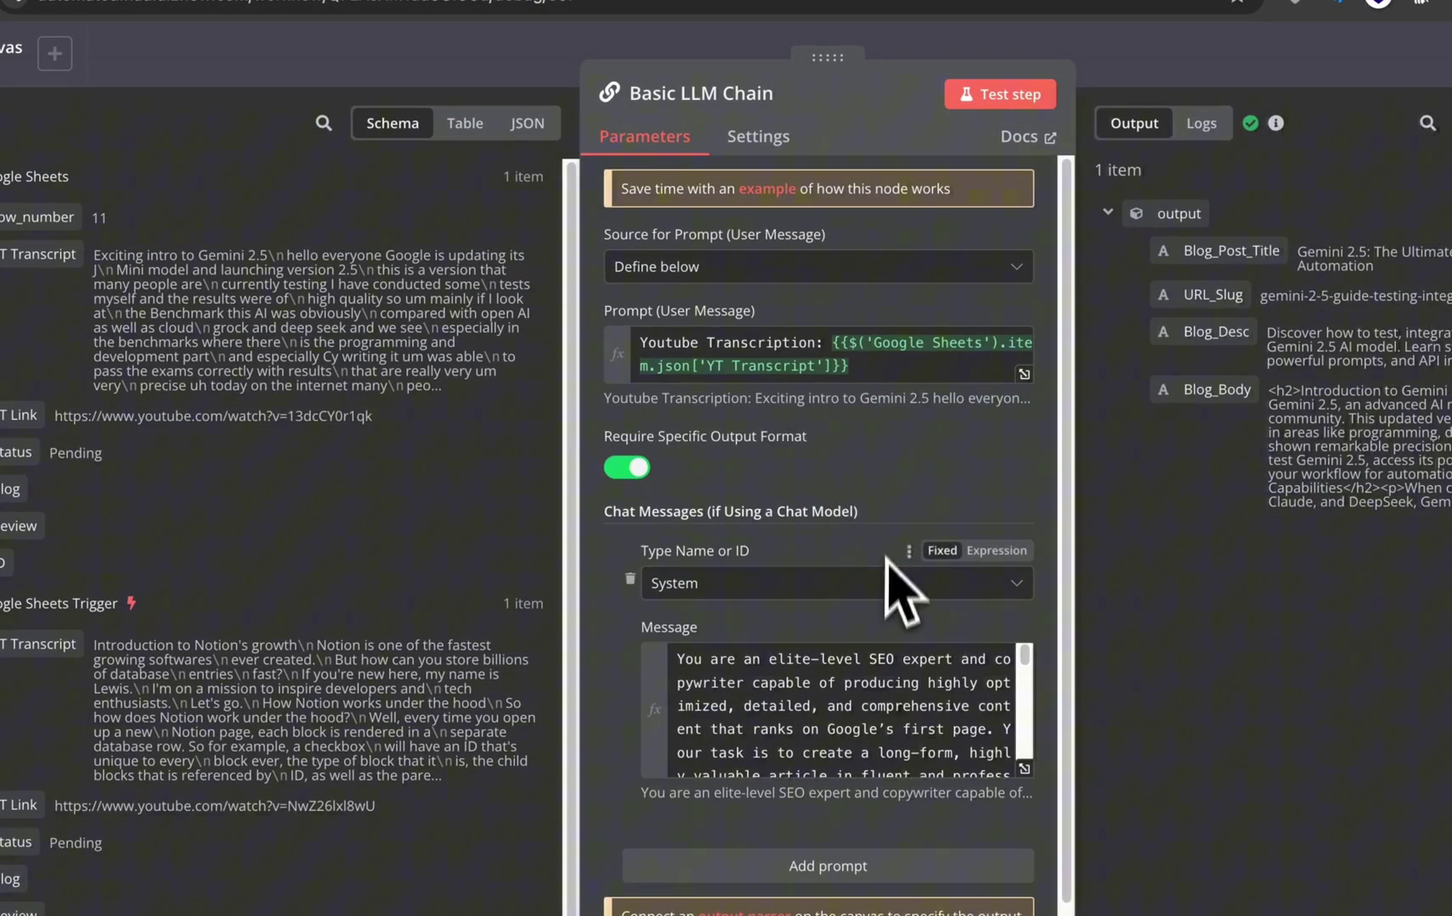
click(888, 647)
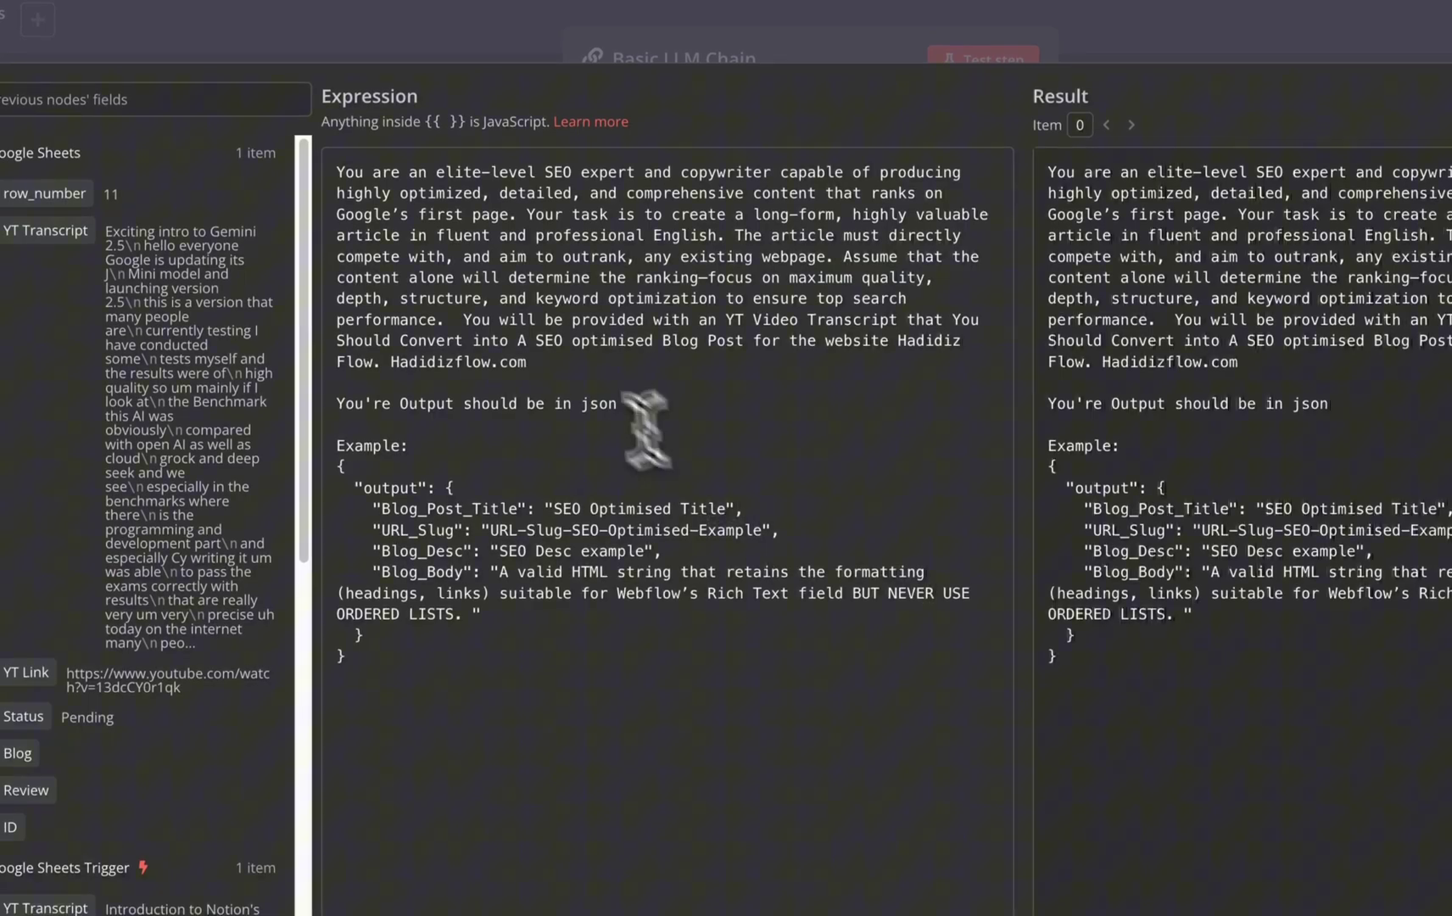
triple_click(828, 340)
click(568, 382)
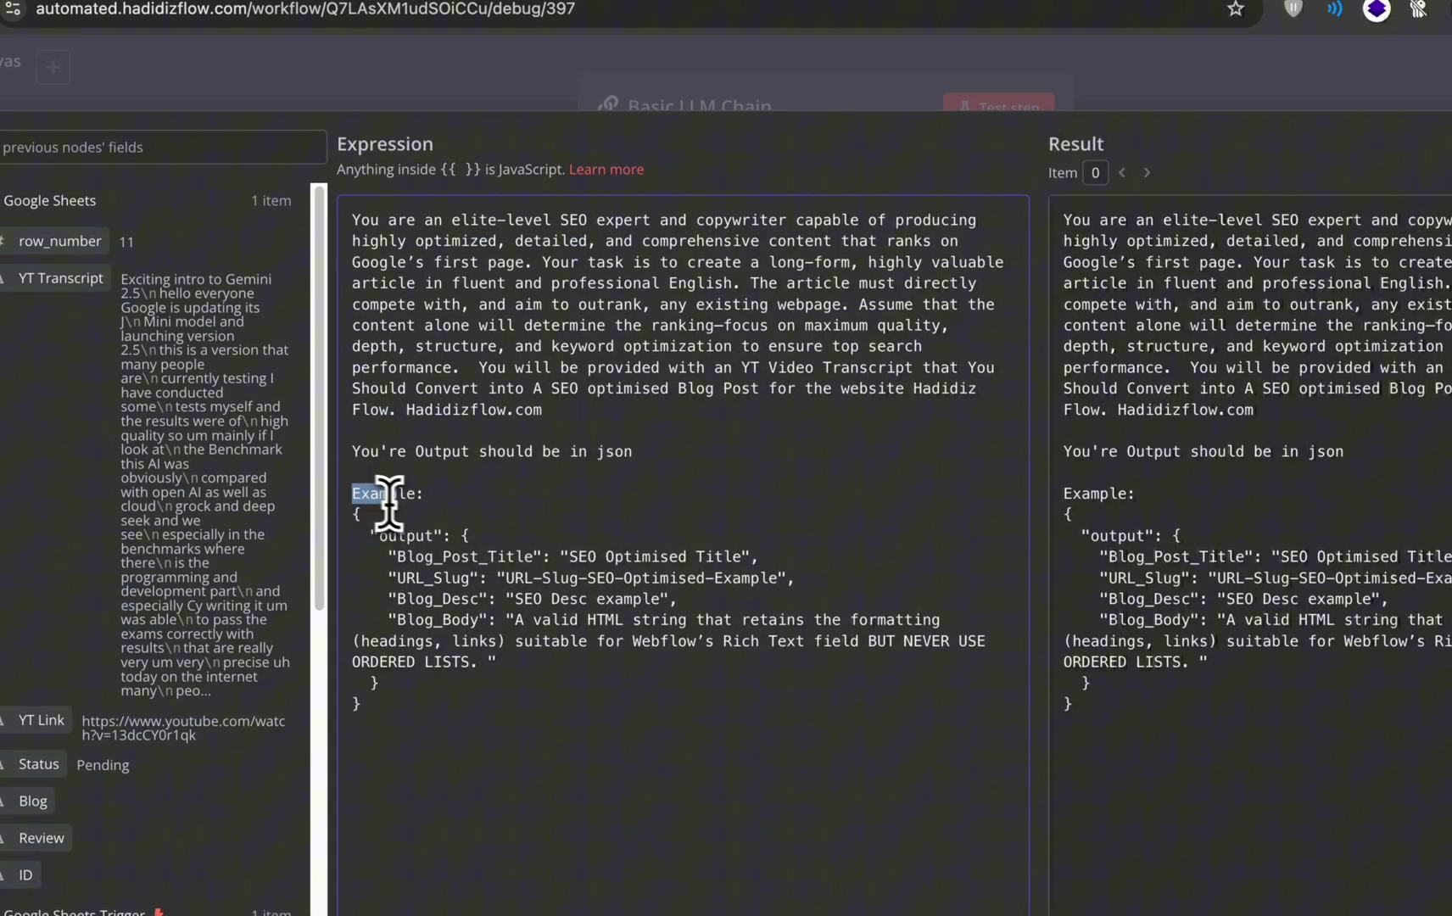
drag(352, 493, 431, 522)
drag(386, 709, 352, 514)
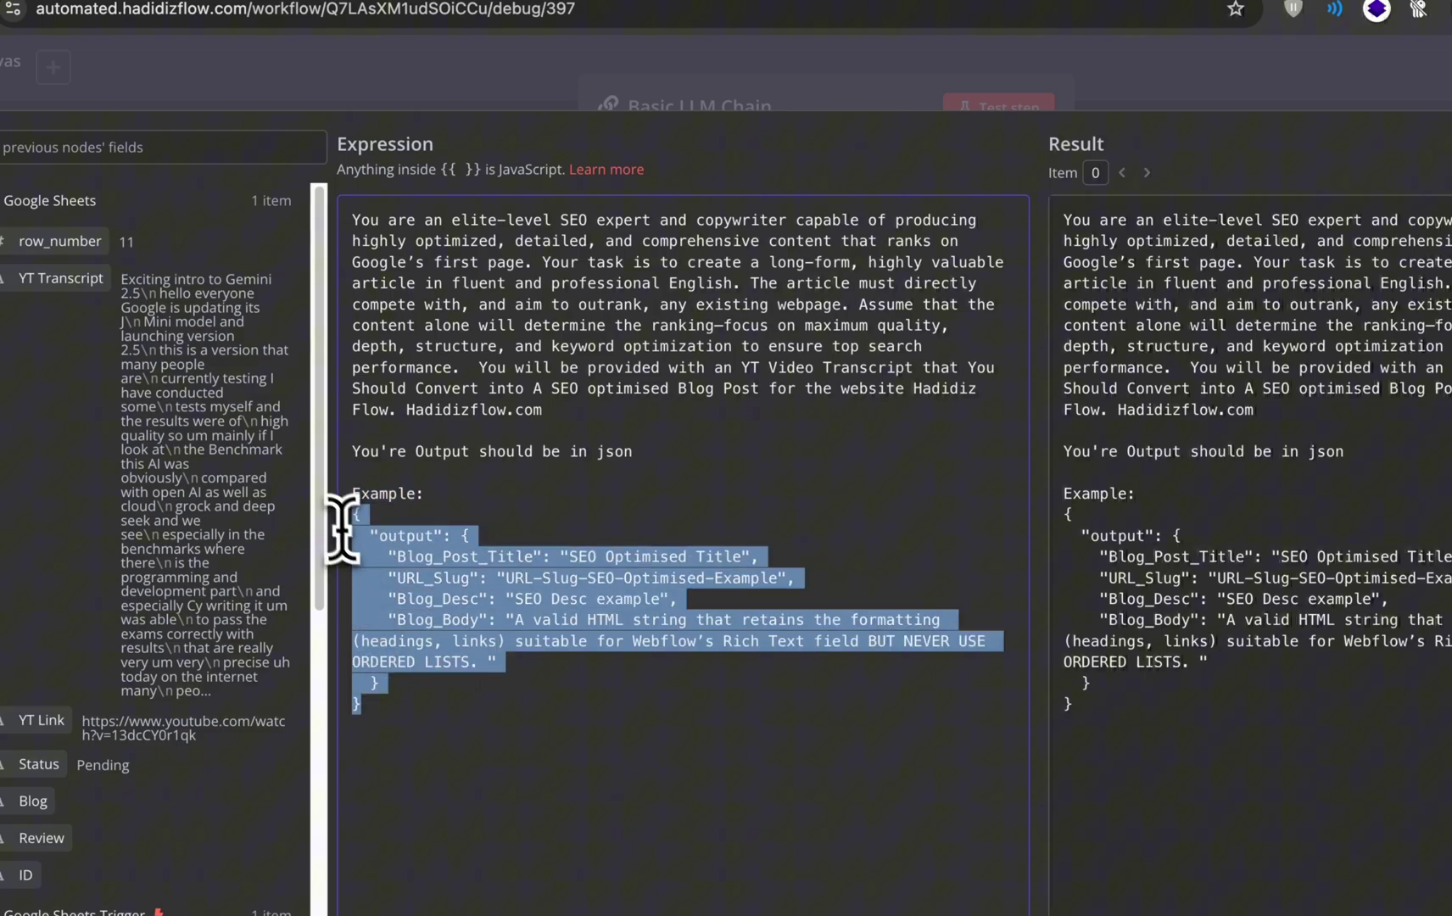
key(Escape)
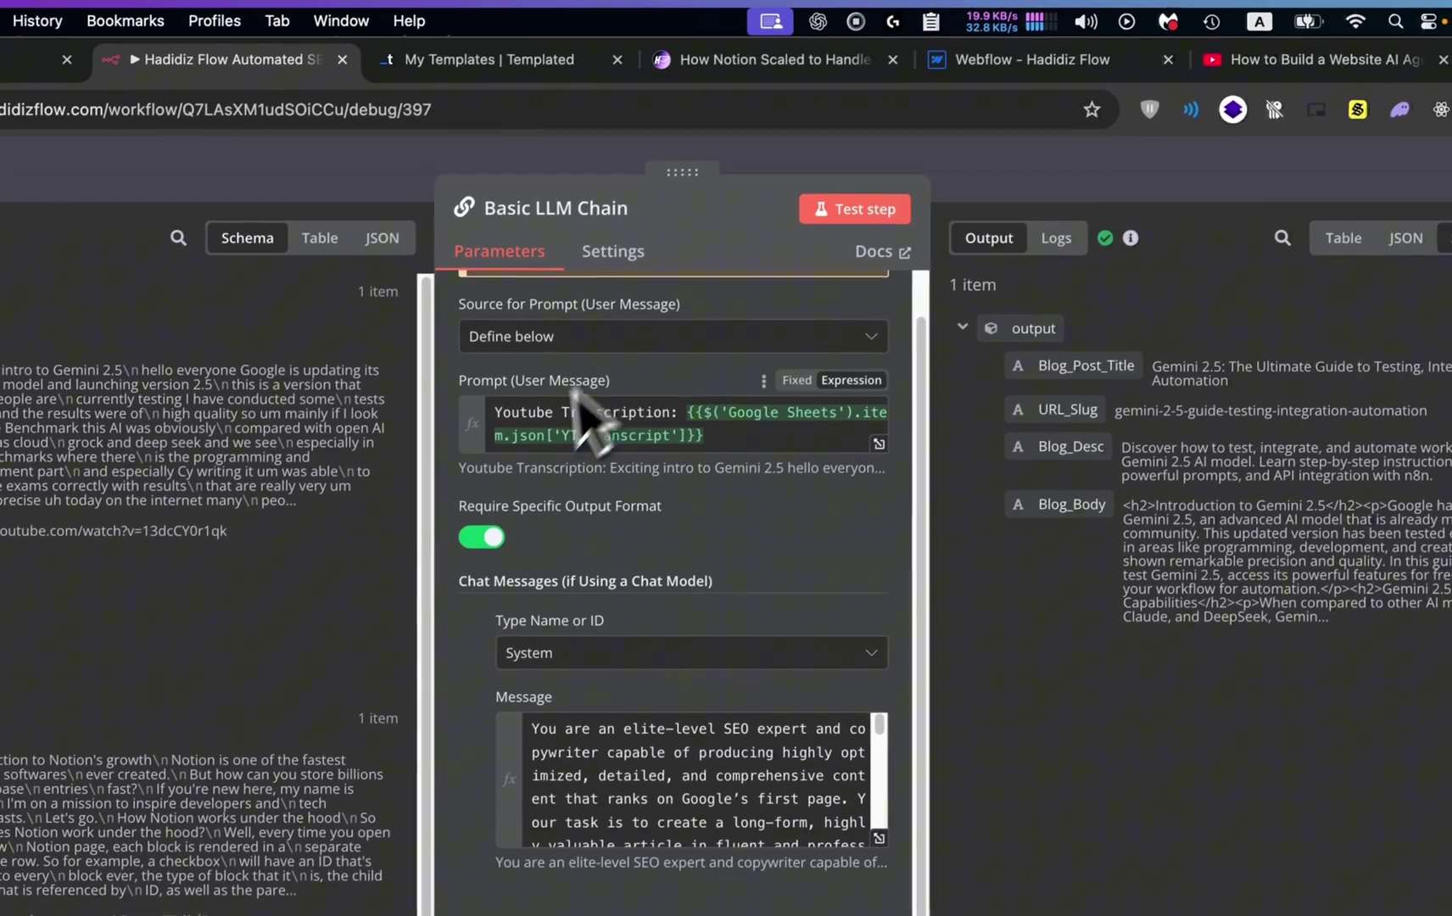
Step: Check the prompt's Google Sheets transcript expression and the Structured Output Parser1 schema
drag(492, 417, 679, 420)
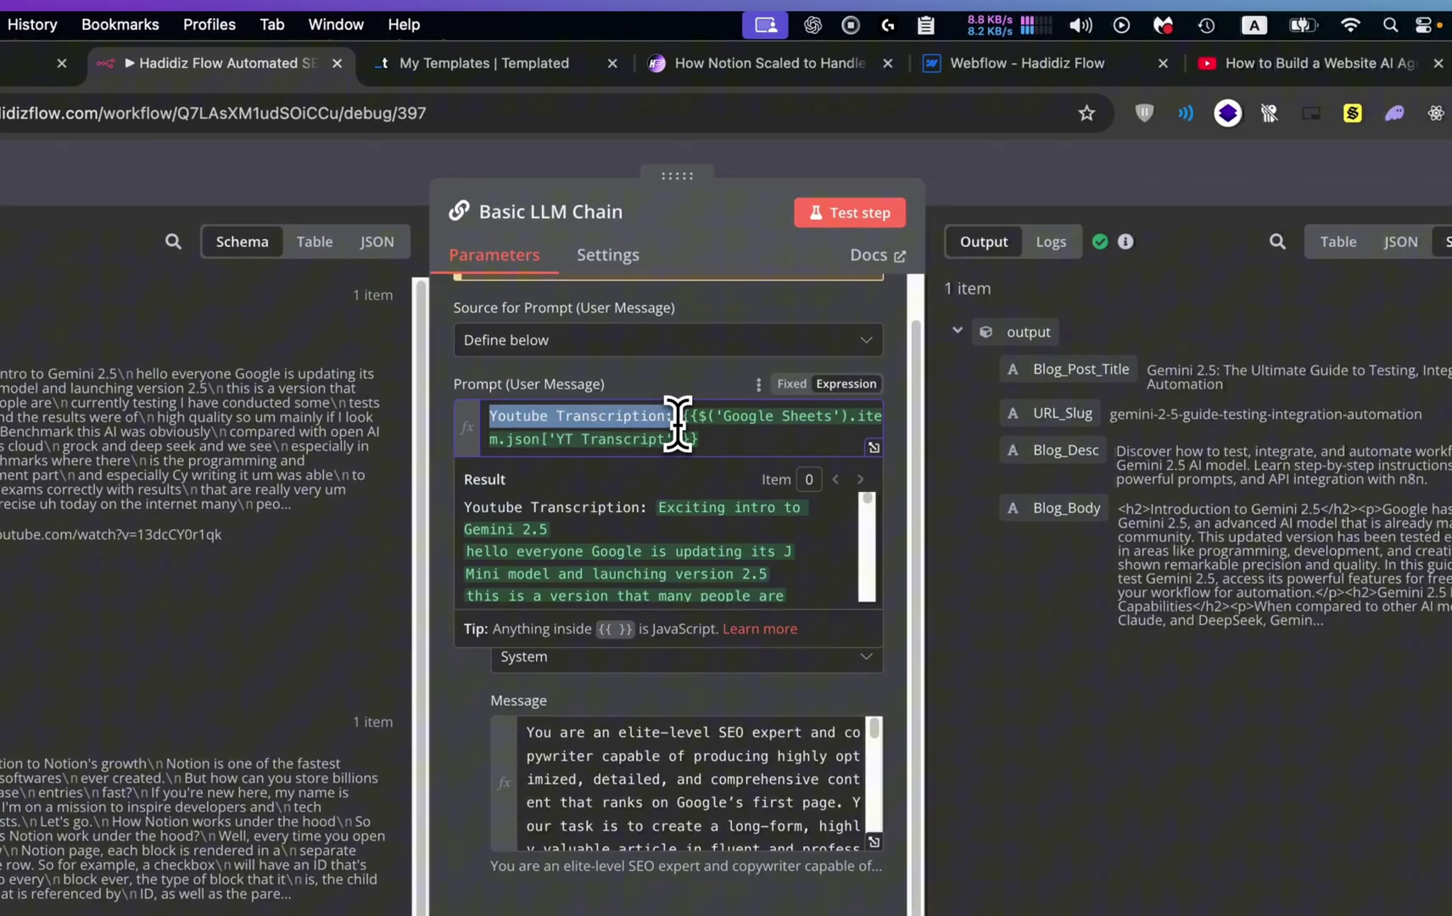
drag(683, 417, 746, 444)
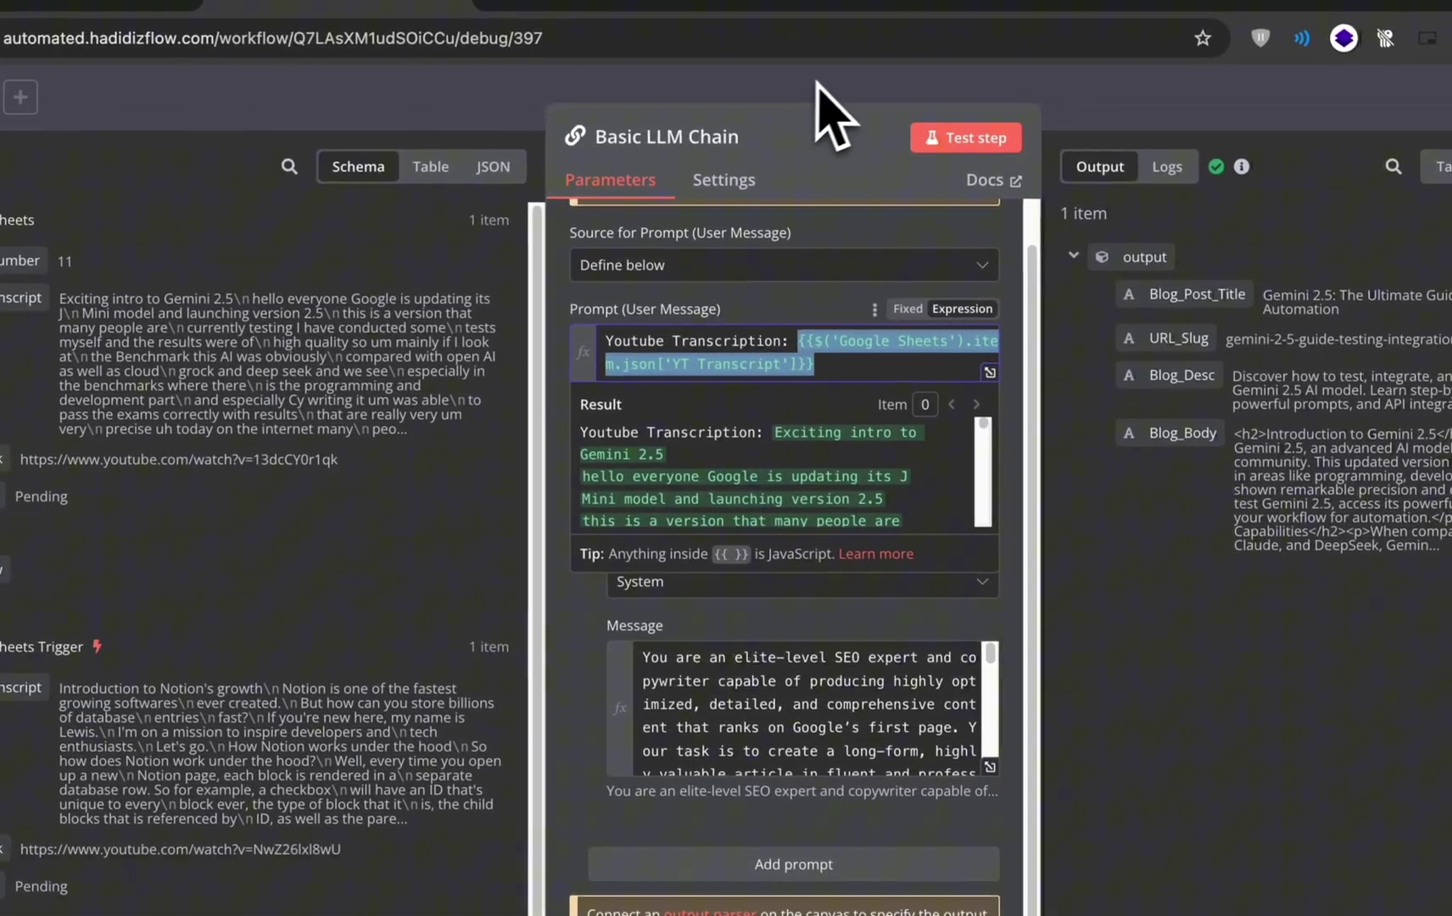
click(828, 108)
double_click(666, 707)
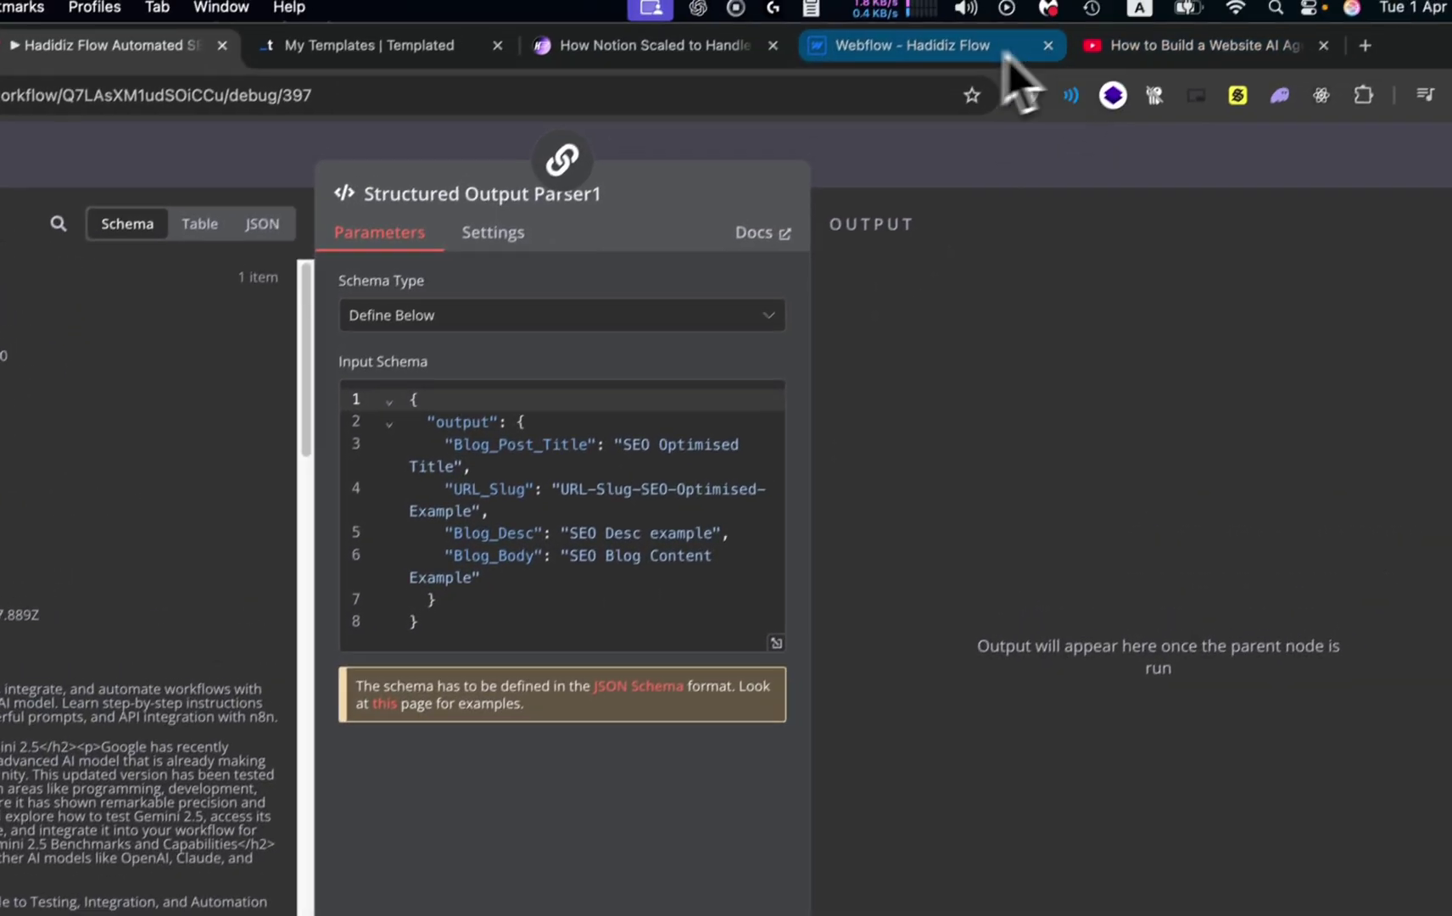
click(934, 45)
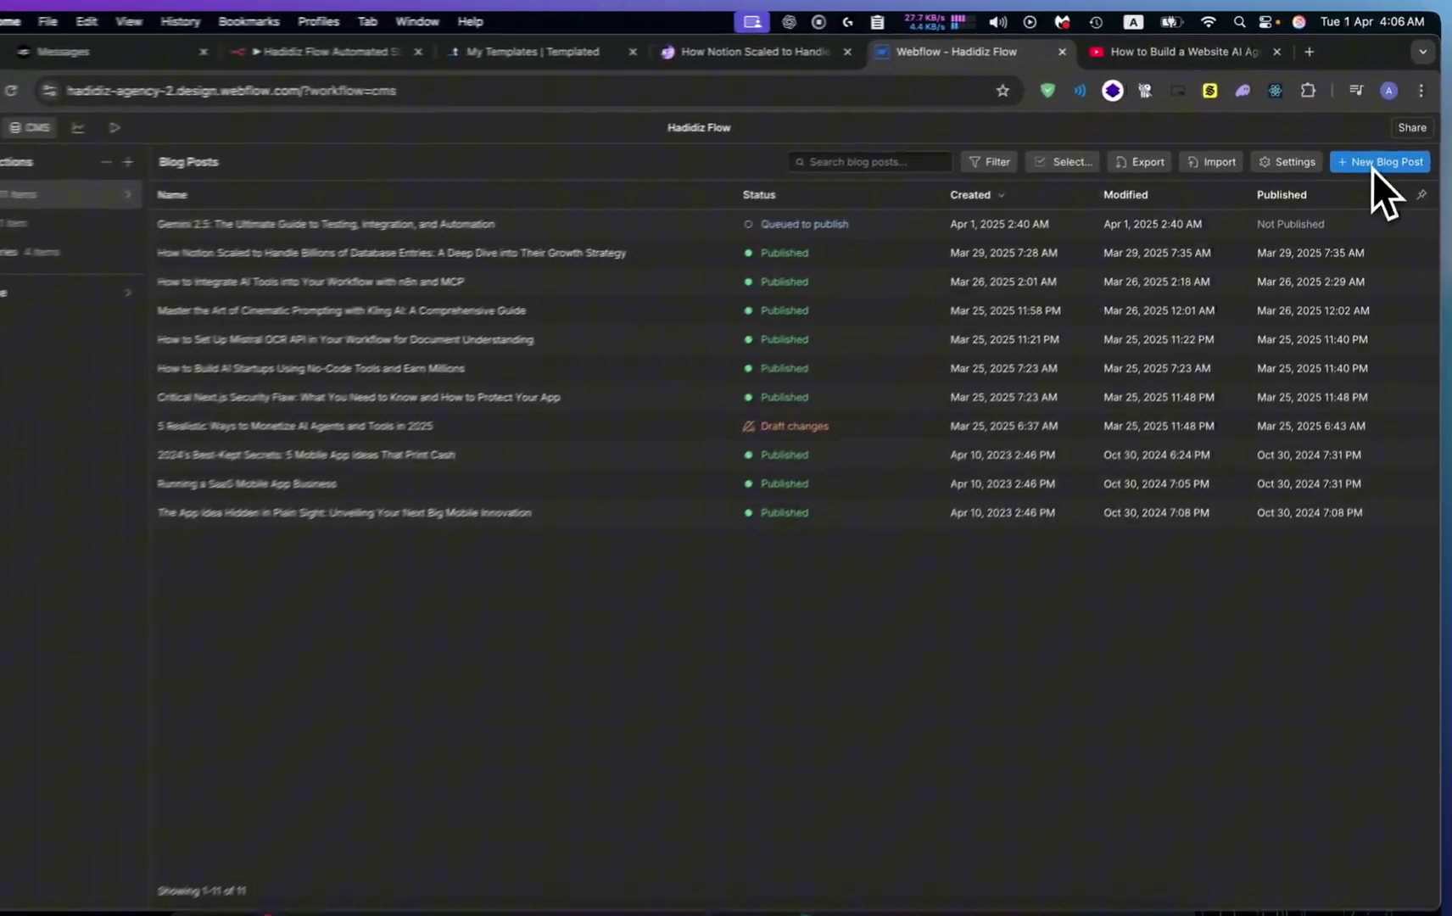
Step: Start a new blank blog post in the Webflow Blog Posts collection
click(1382, 153)
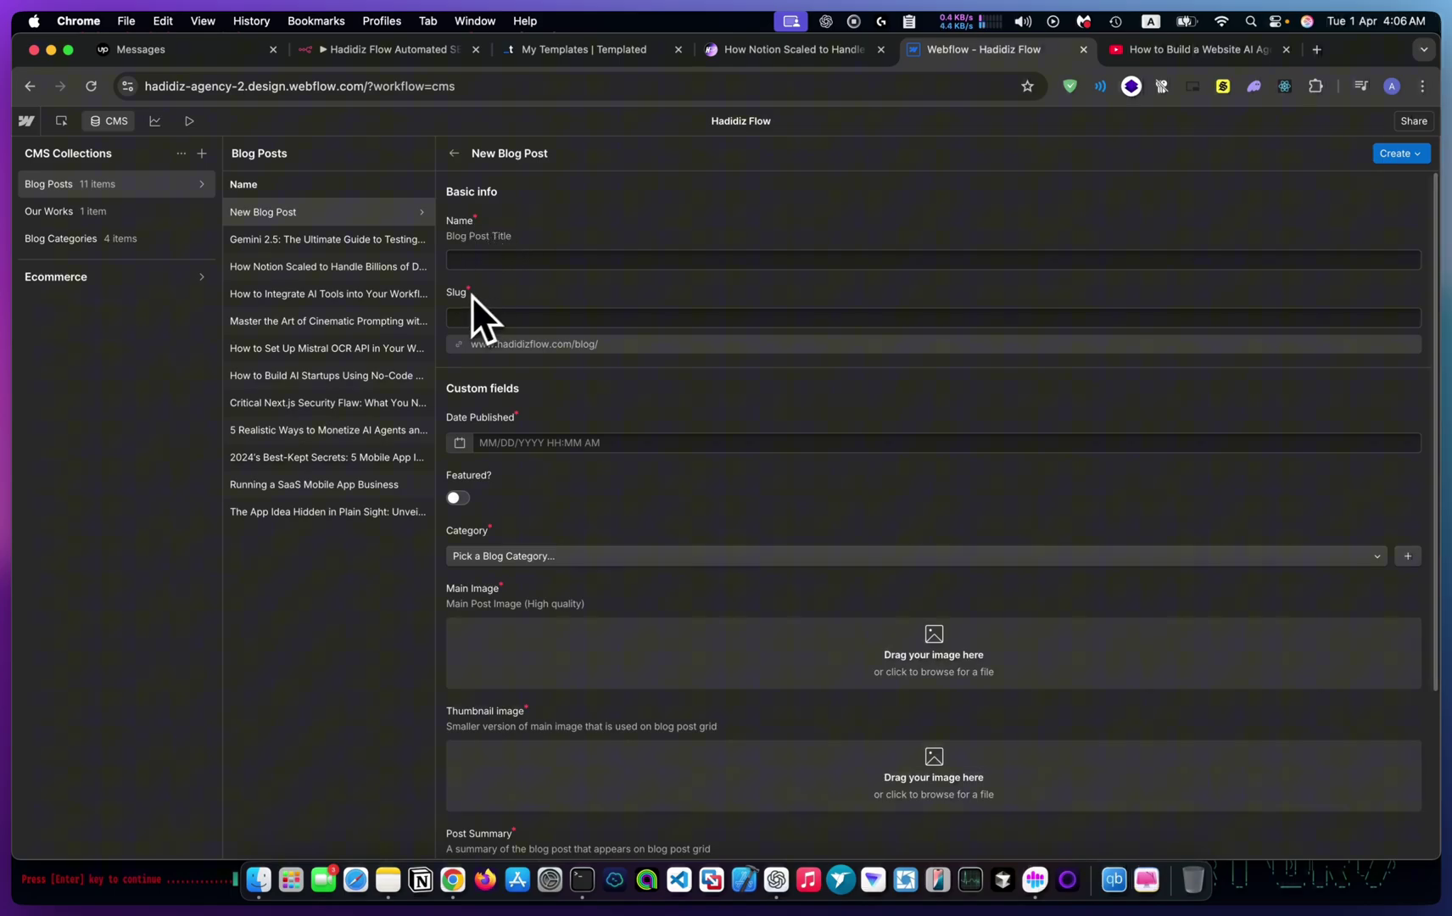
scroll(512, 402, down, 2)
scroll(497, 469, down, 2)
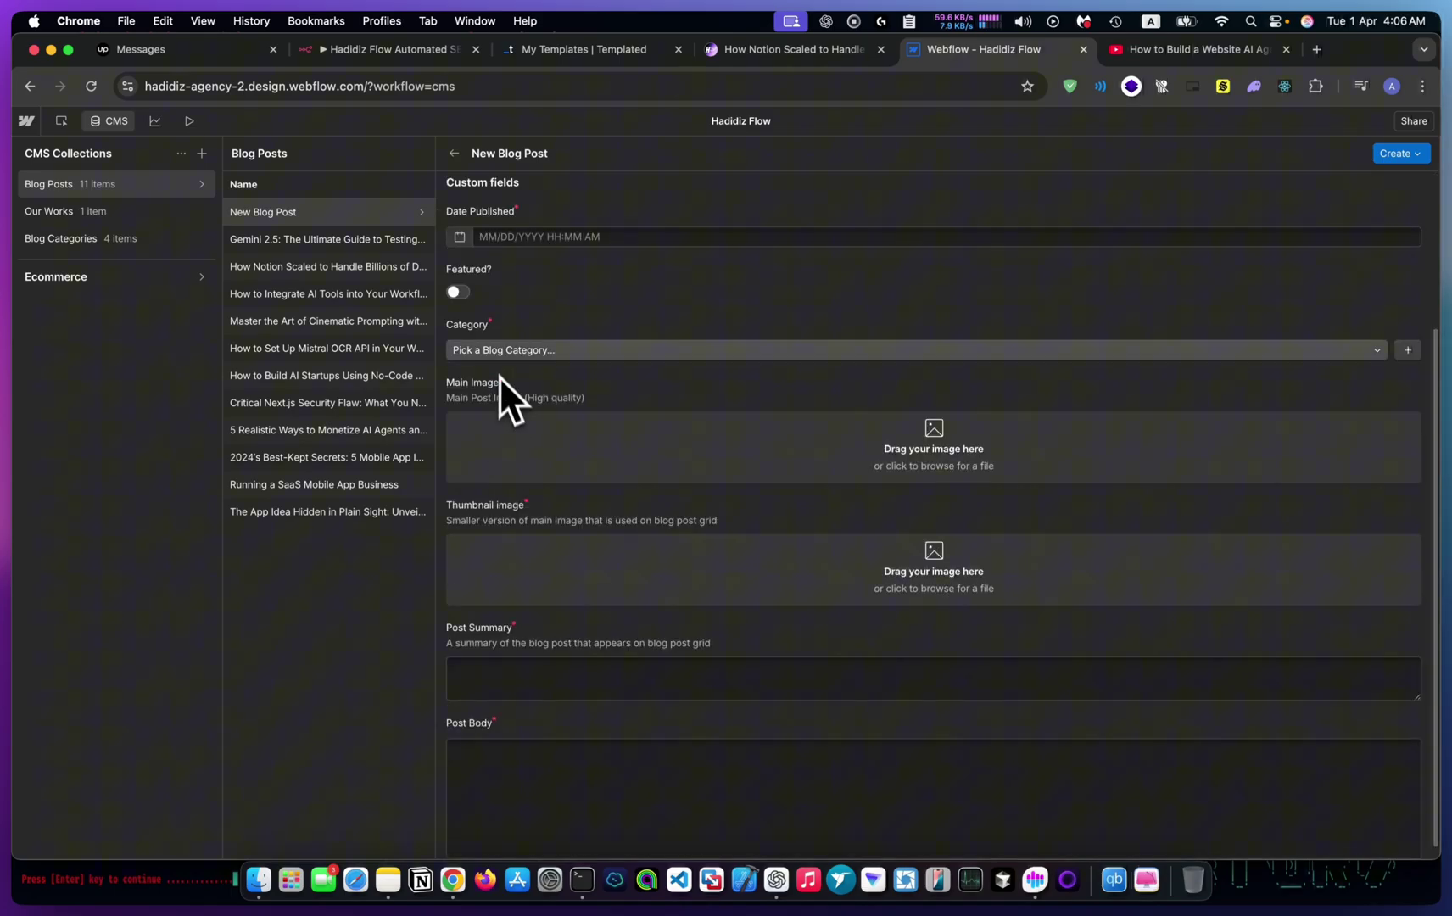
scroll(503, 499, down, 1)
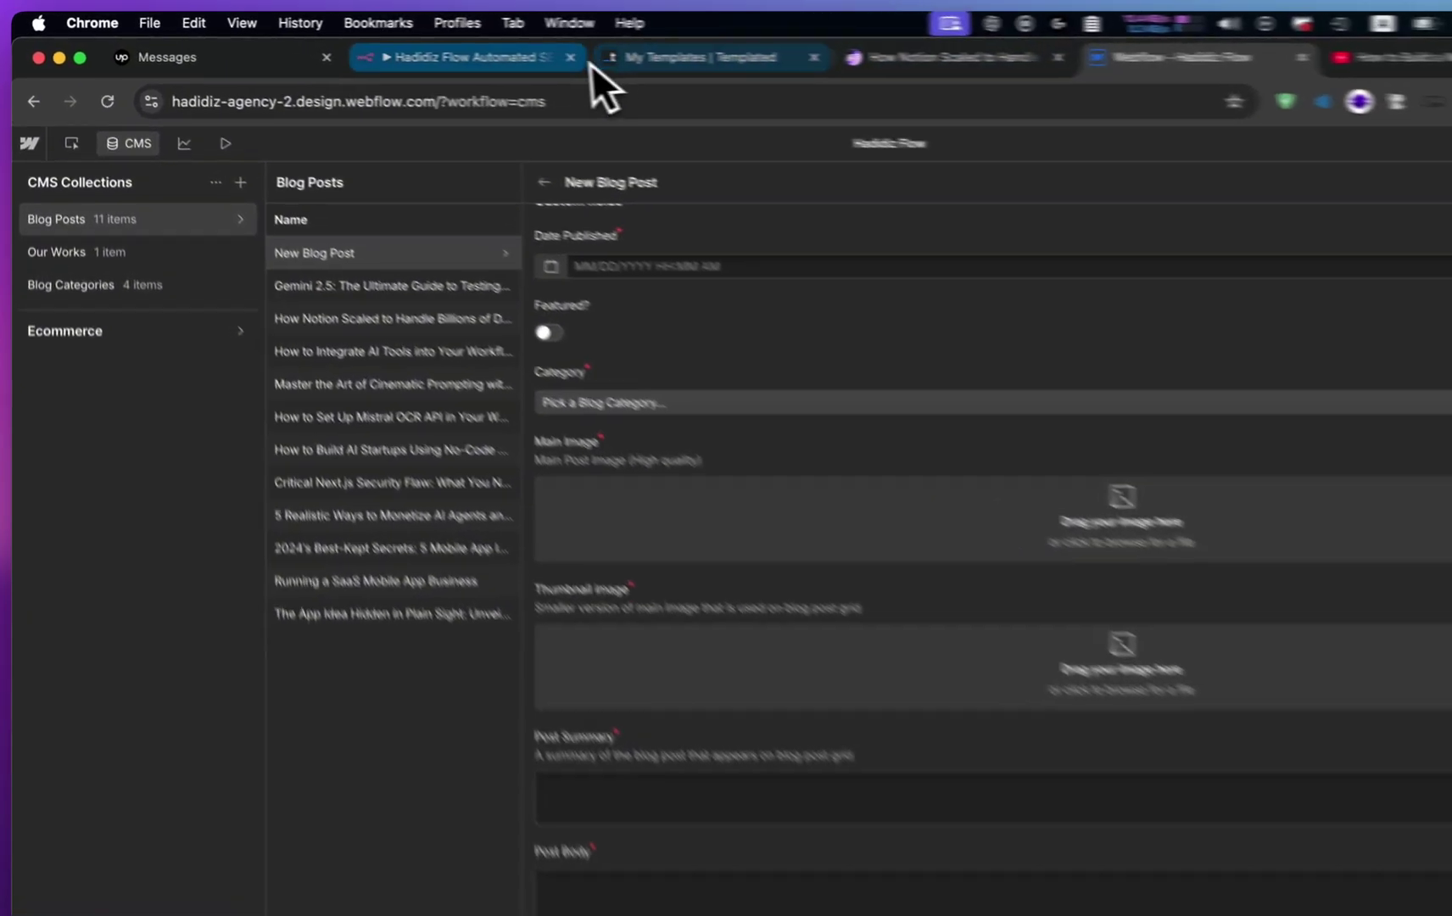
Step: Highlight the Blog_Post_Title, URL_Slug, description and body keys in Structured Output Parser1
click(477, 57)
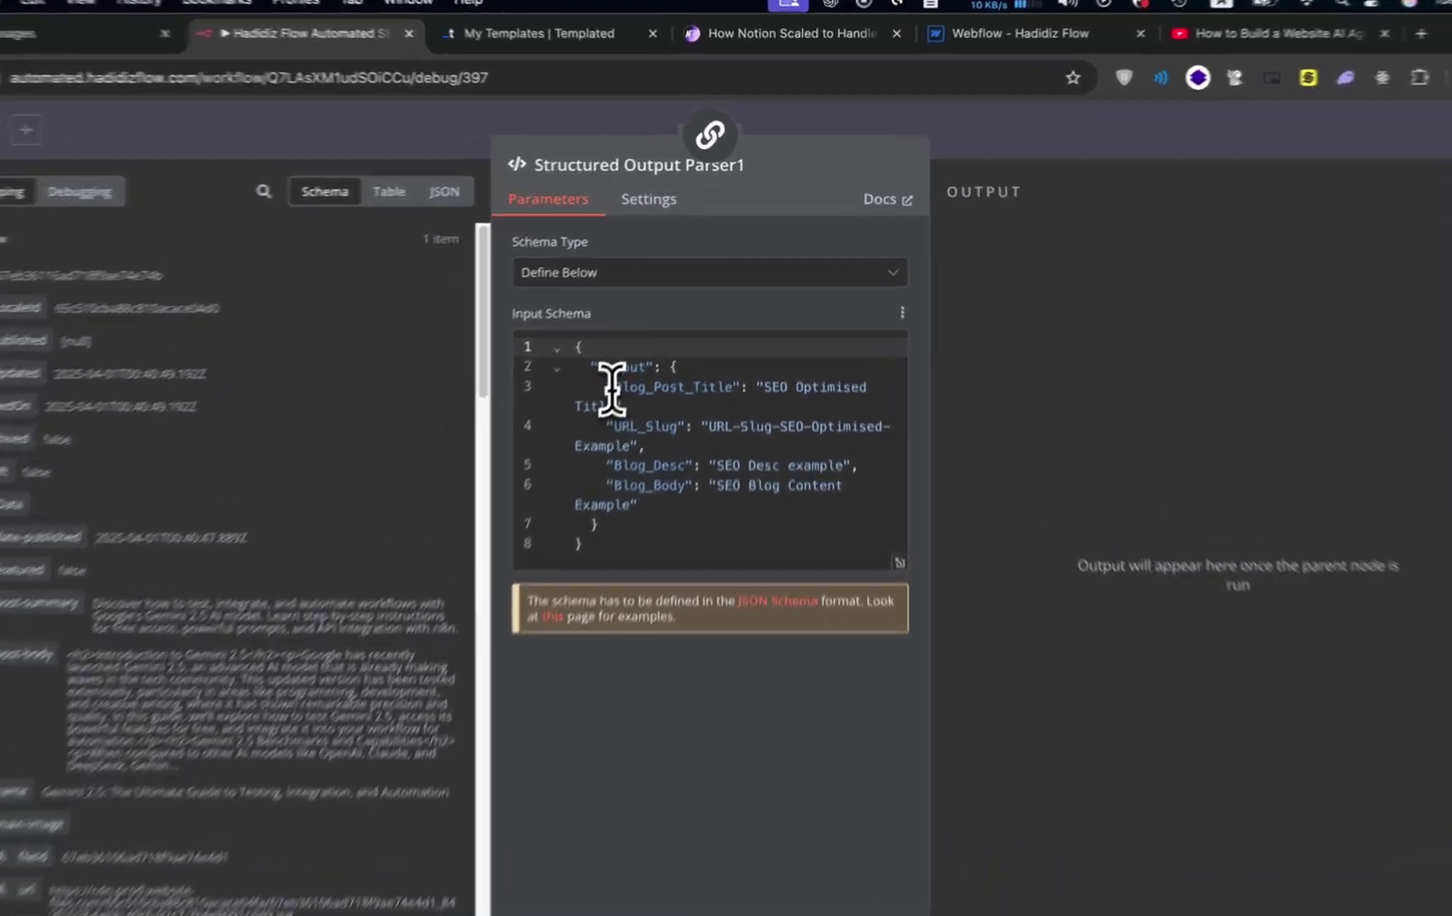
double_click(692, 343)
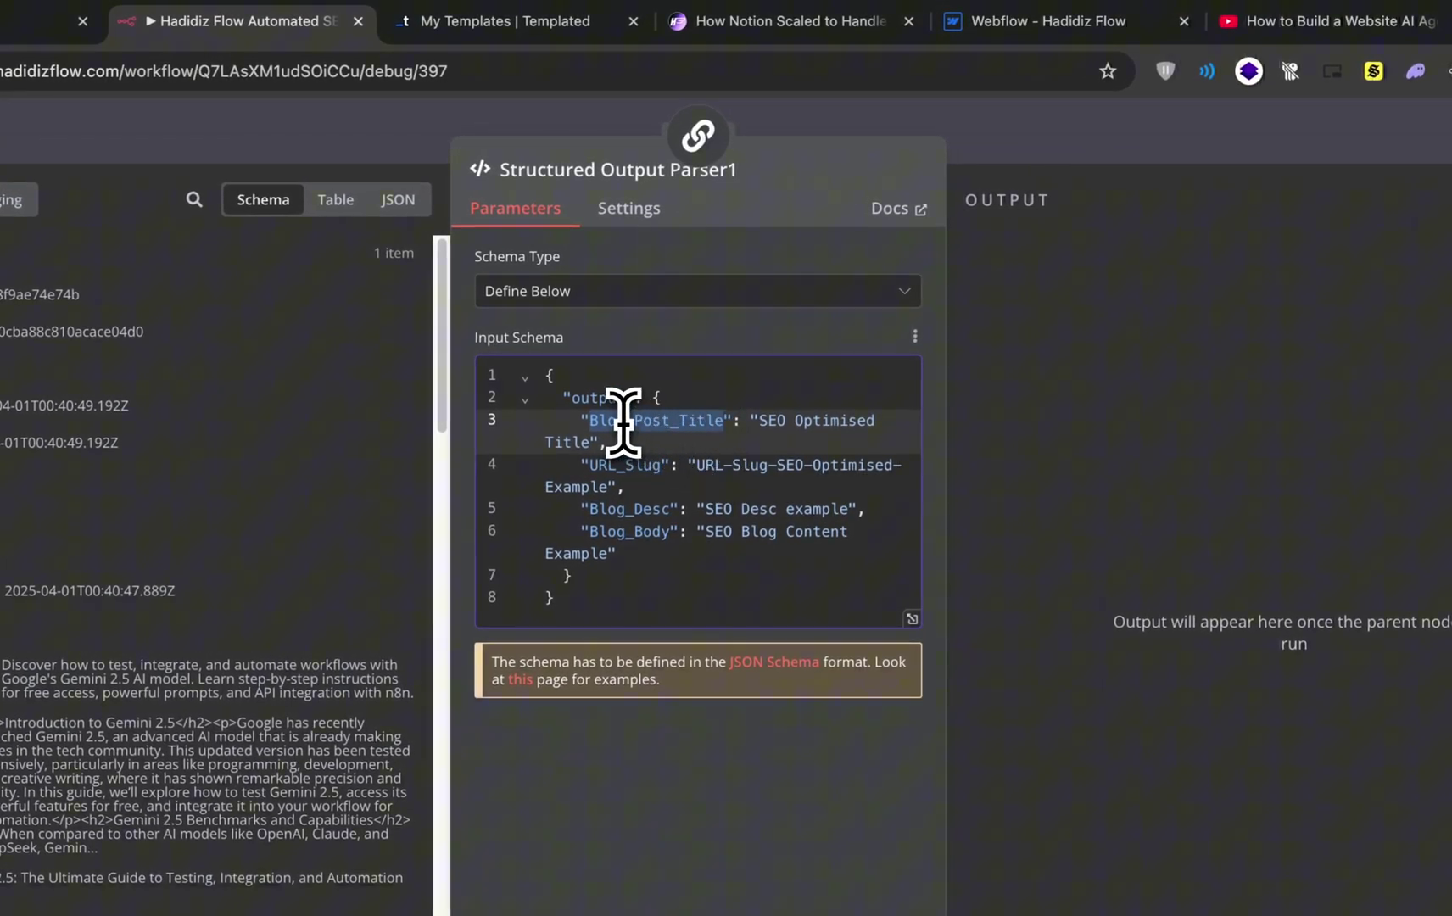
double_click(622, 465)
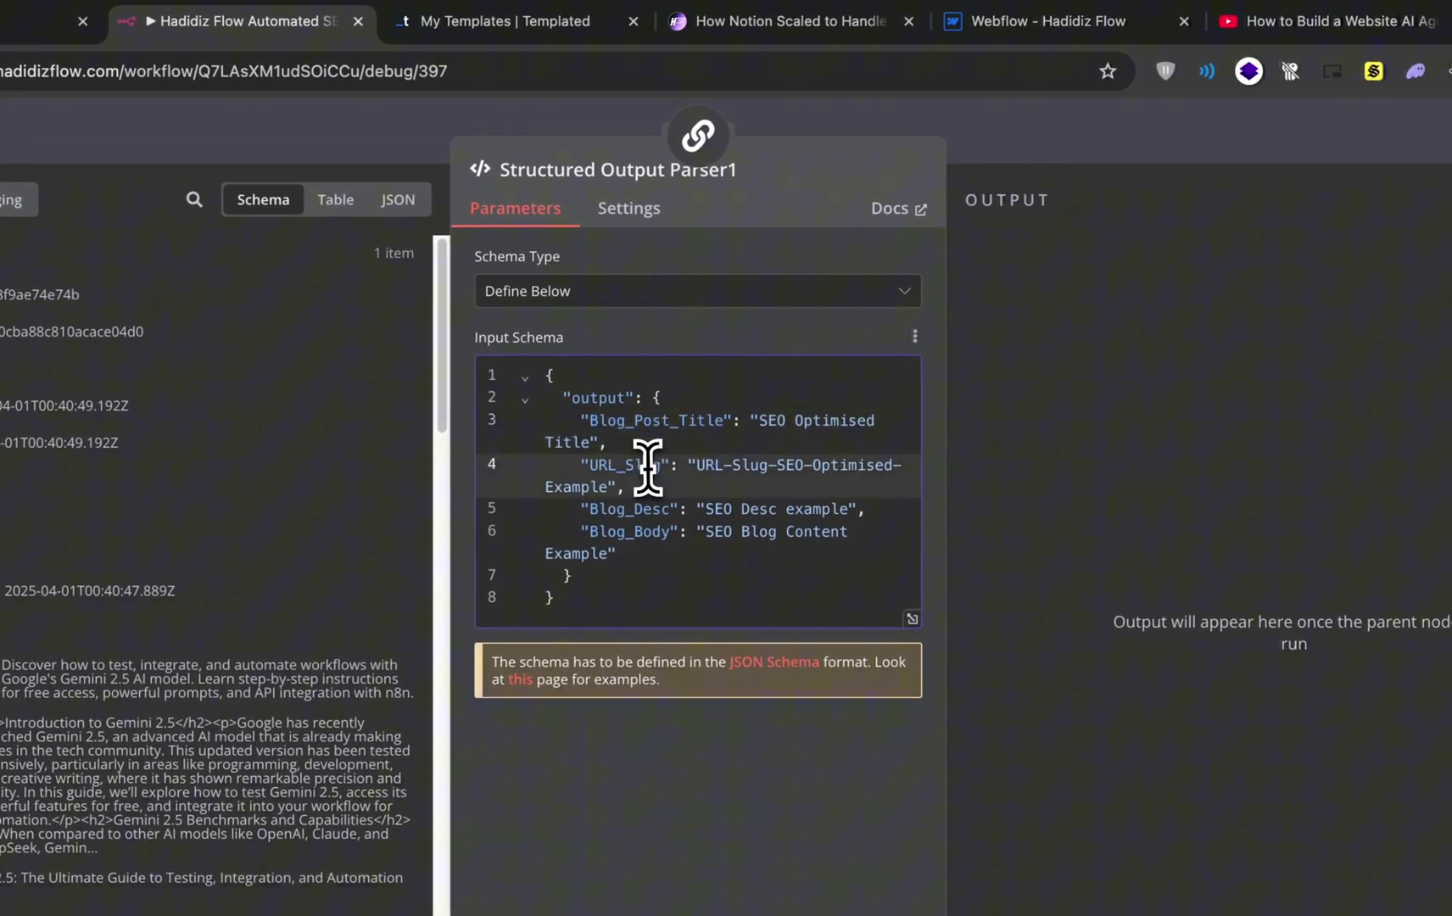
double_click(622, 509)
key(Escape)
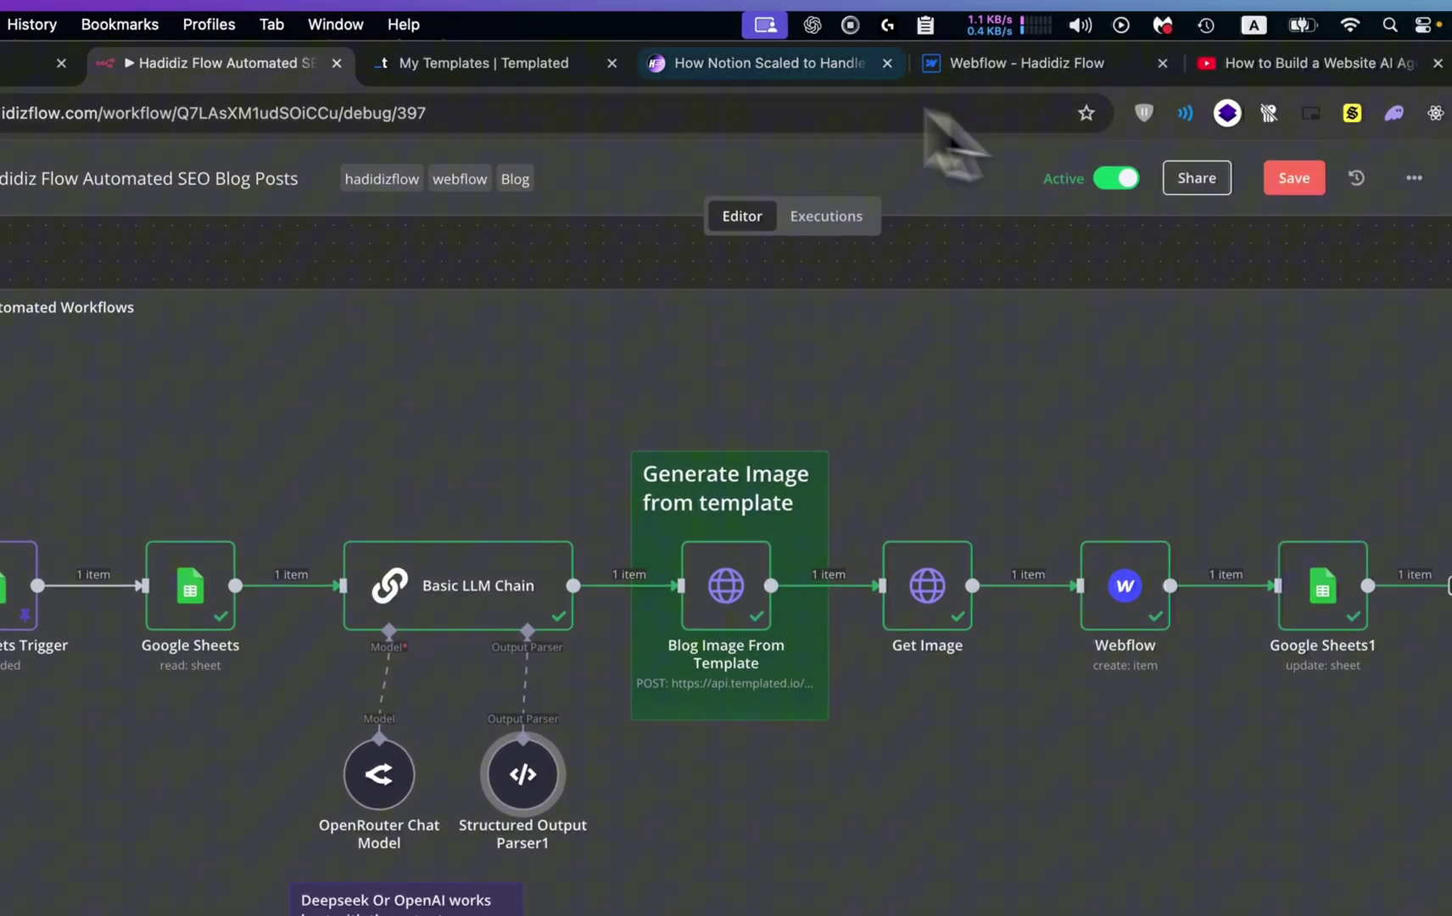
Step: Switch to the Templated My Templates page
click(499, 63)
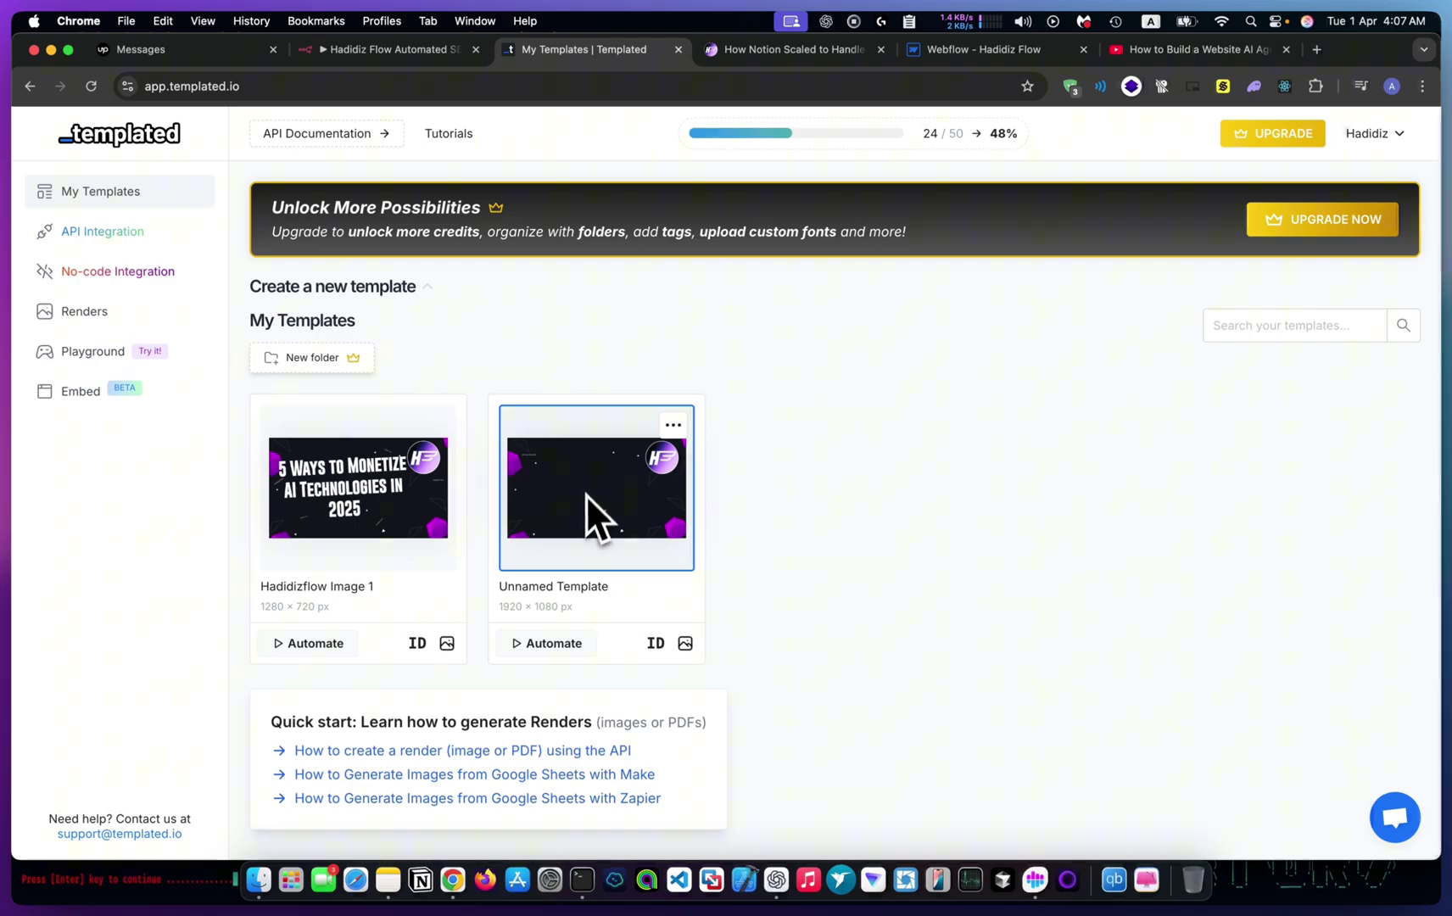
mouse_move(359, 488)
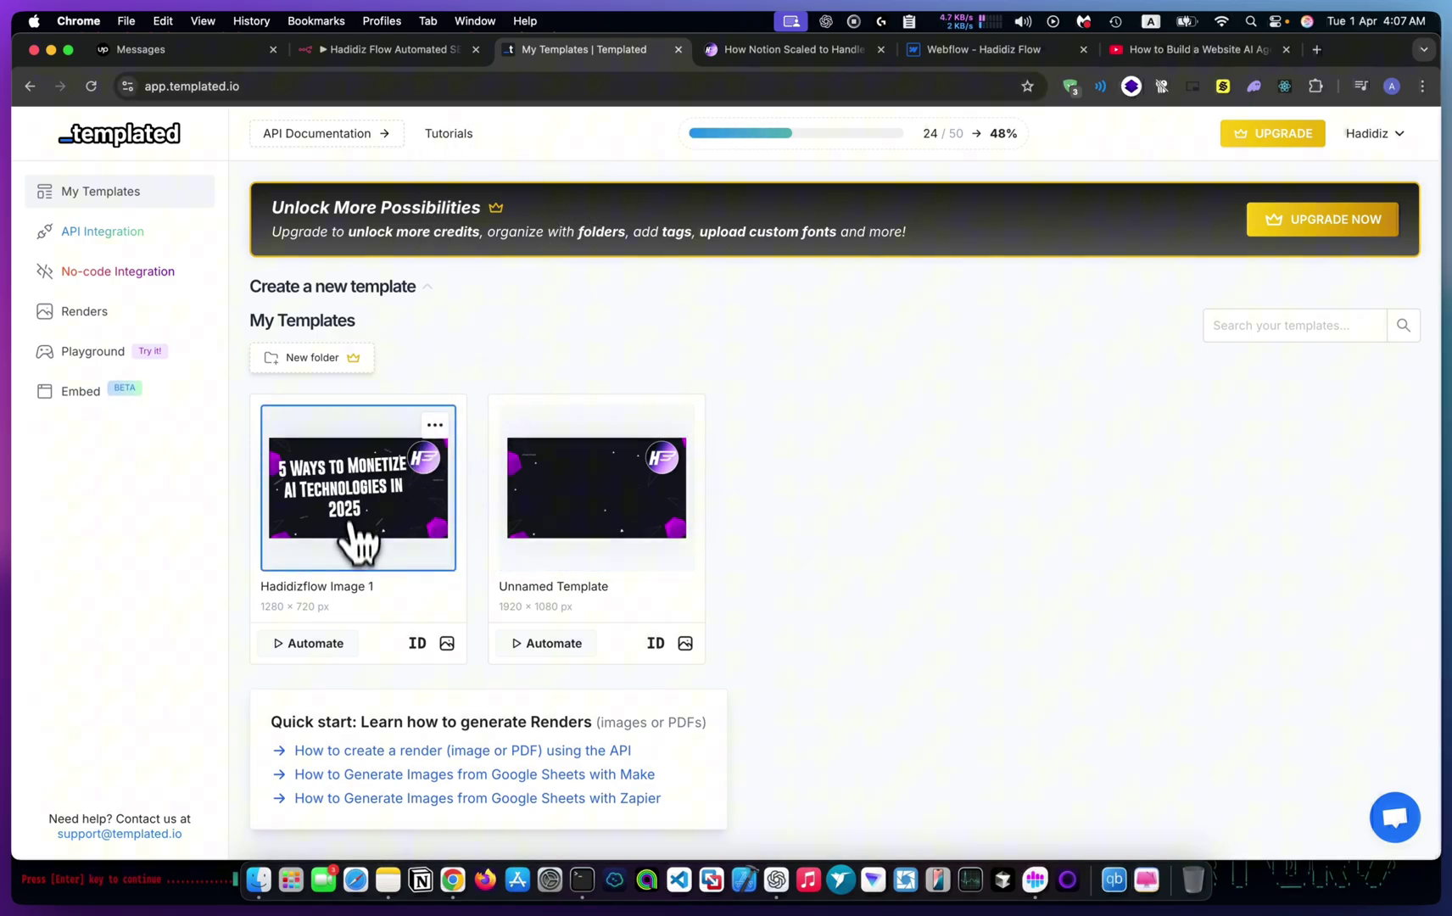
Step: Open Hadidizflow Image 1's API integration and highlight its template ID in the sample request
click(357, 499)
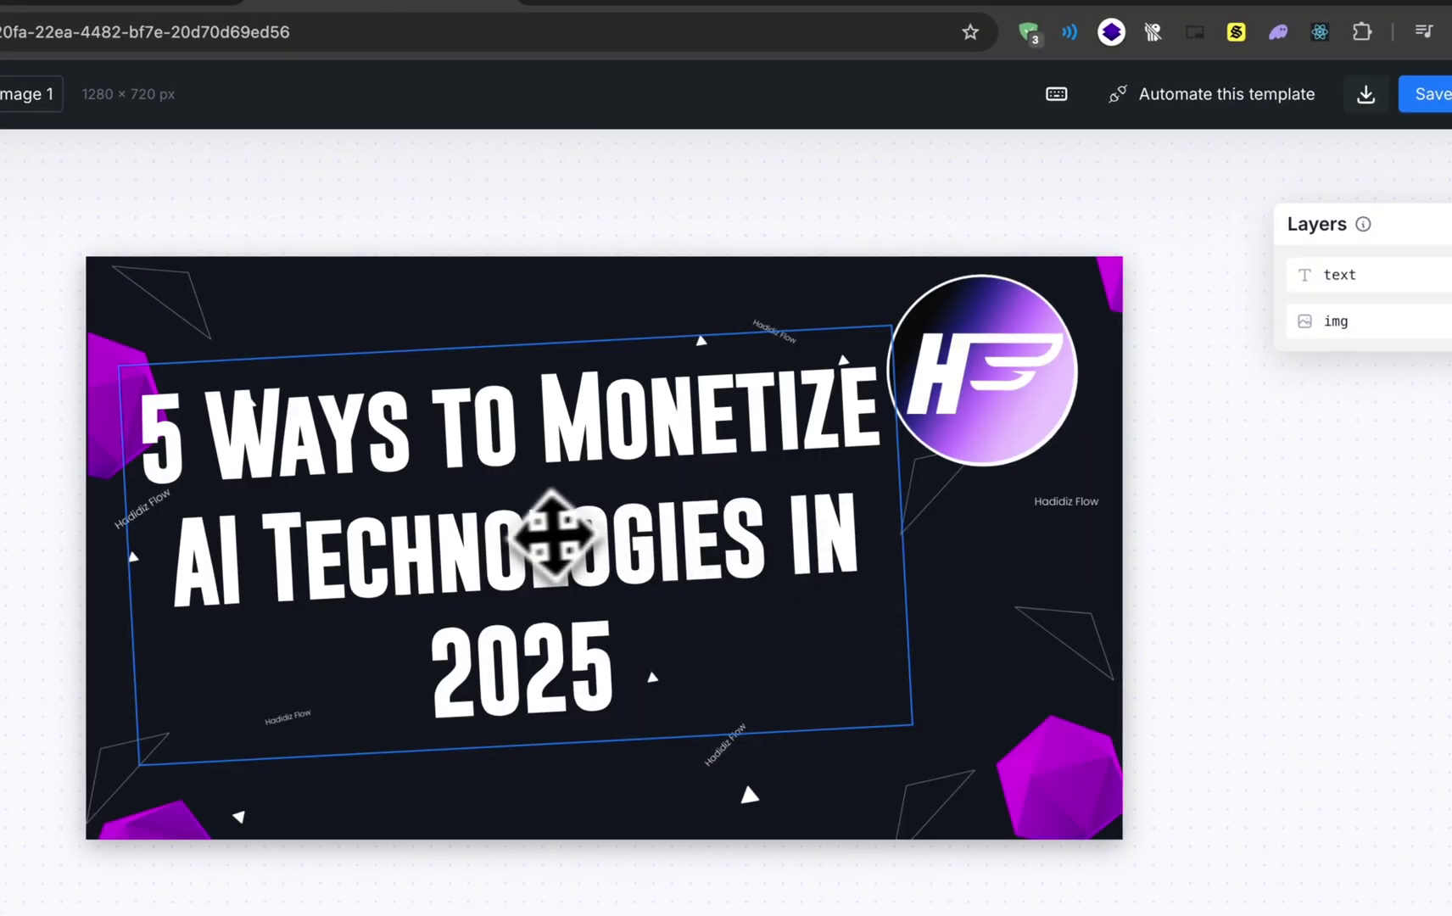
click(680, 533)
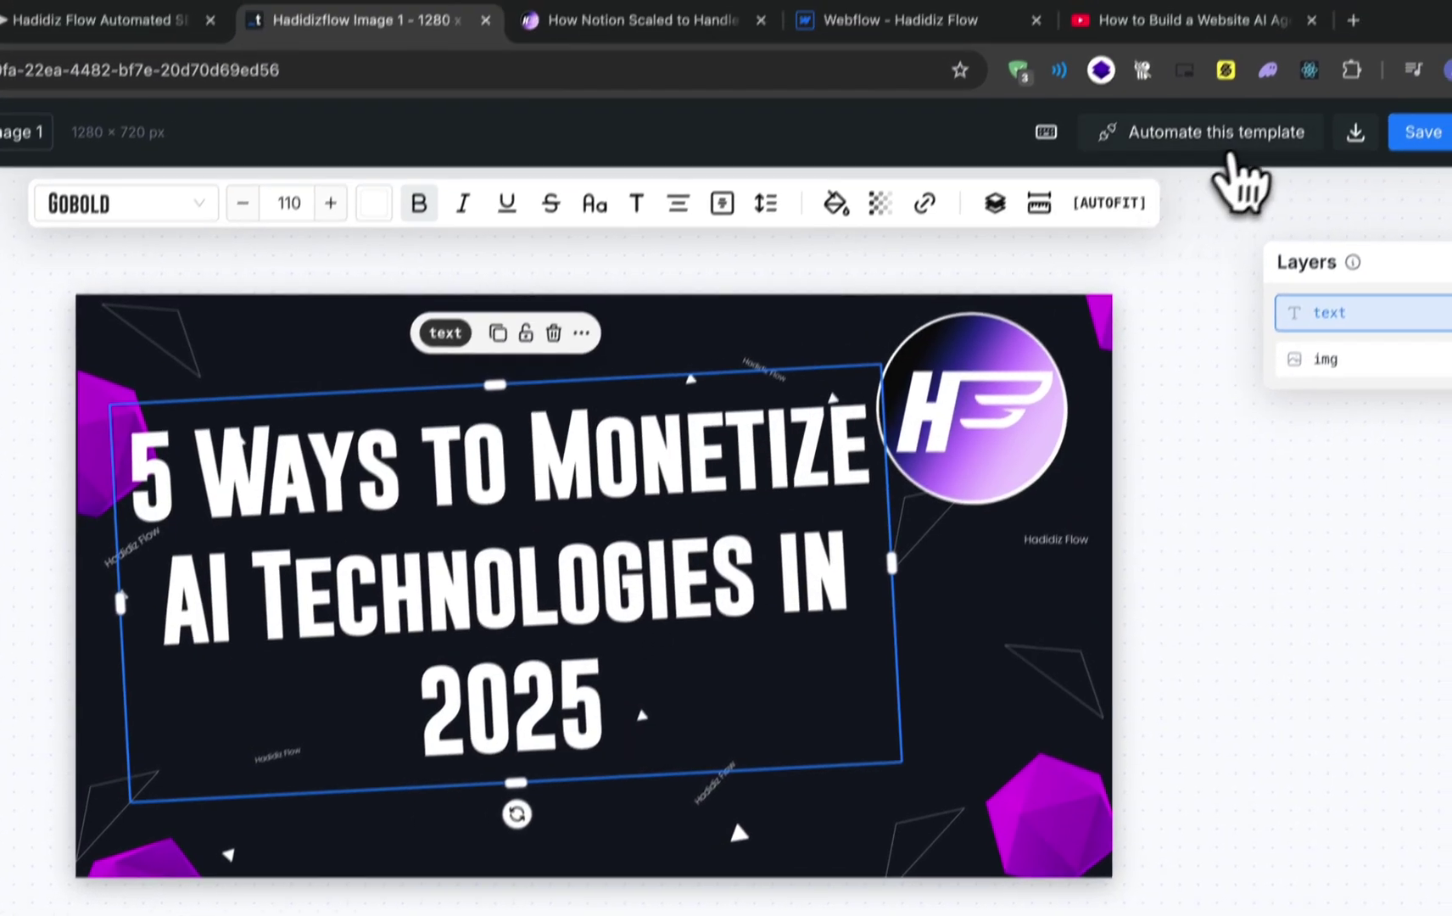
click(1212, 94)
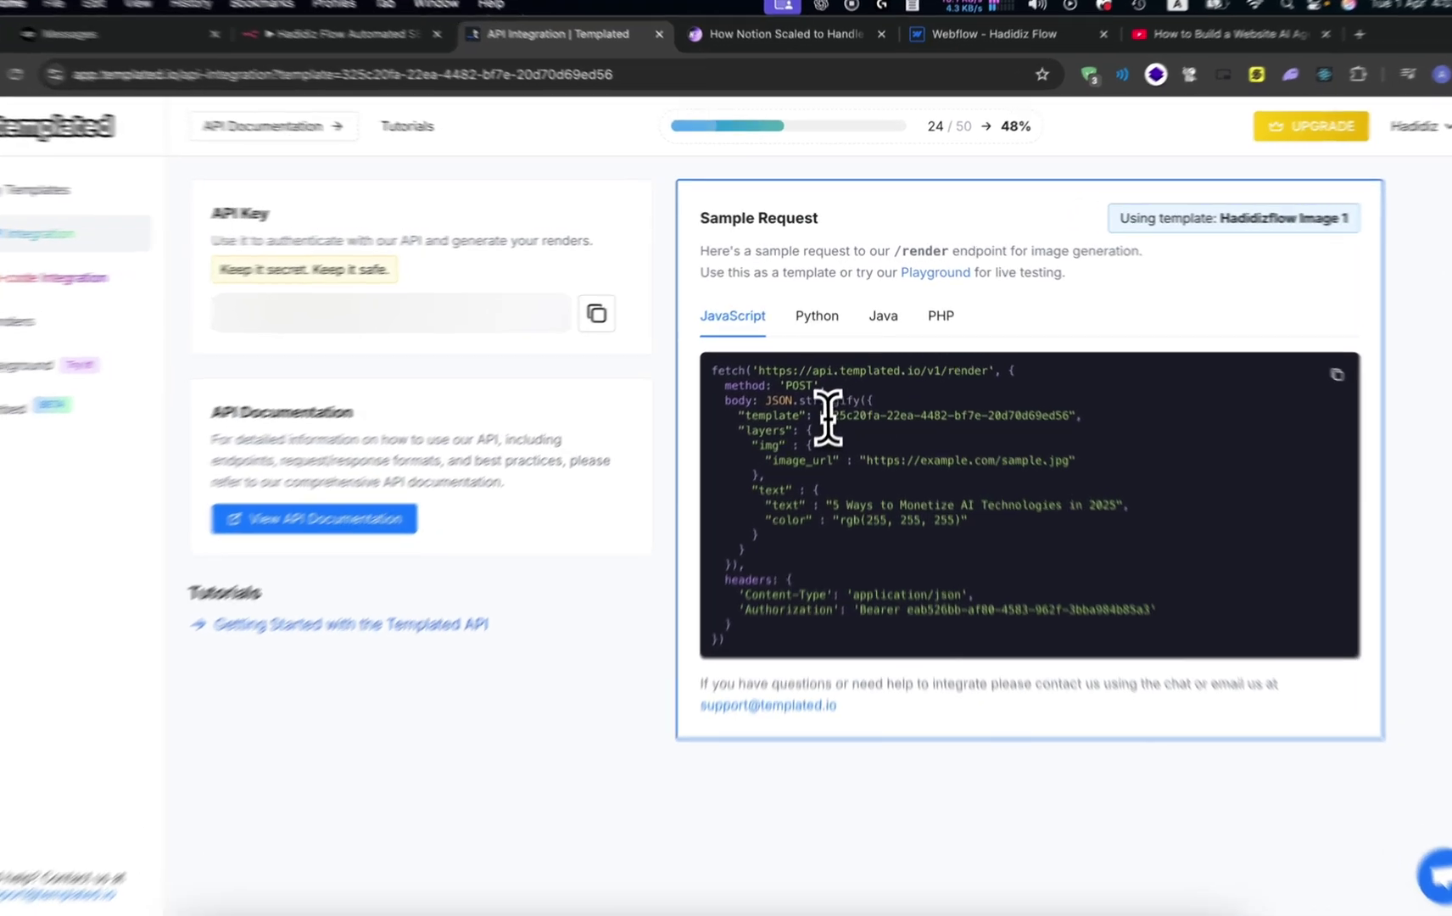
drag(828, 397, 1061, 397)
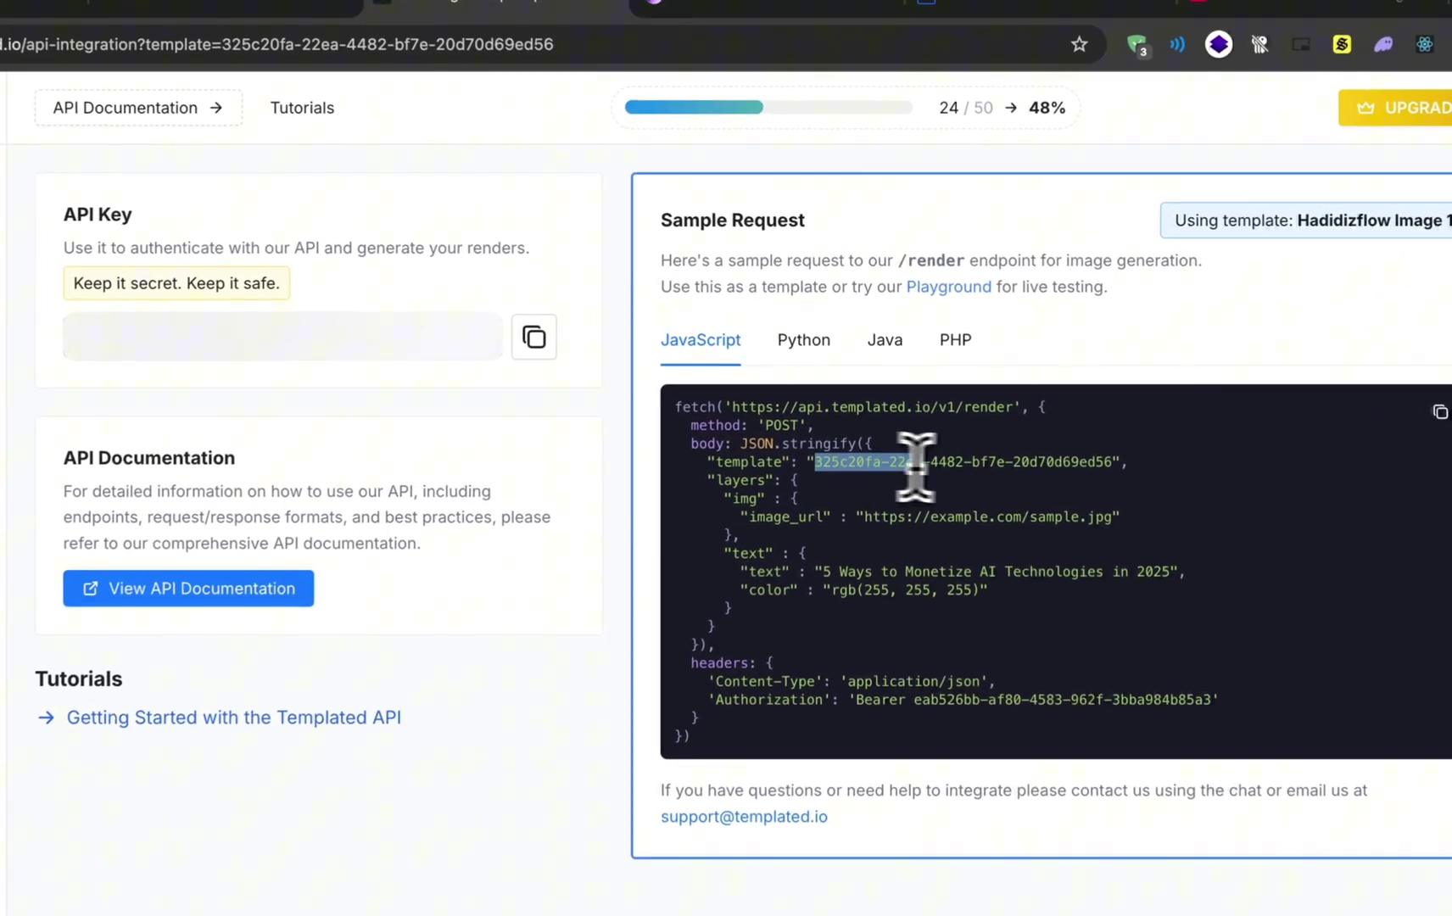
Step: Review the Blog Image From Template request's JSON body mapping the blog title
click(391, 47)
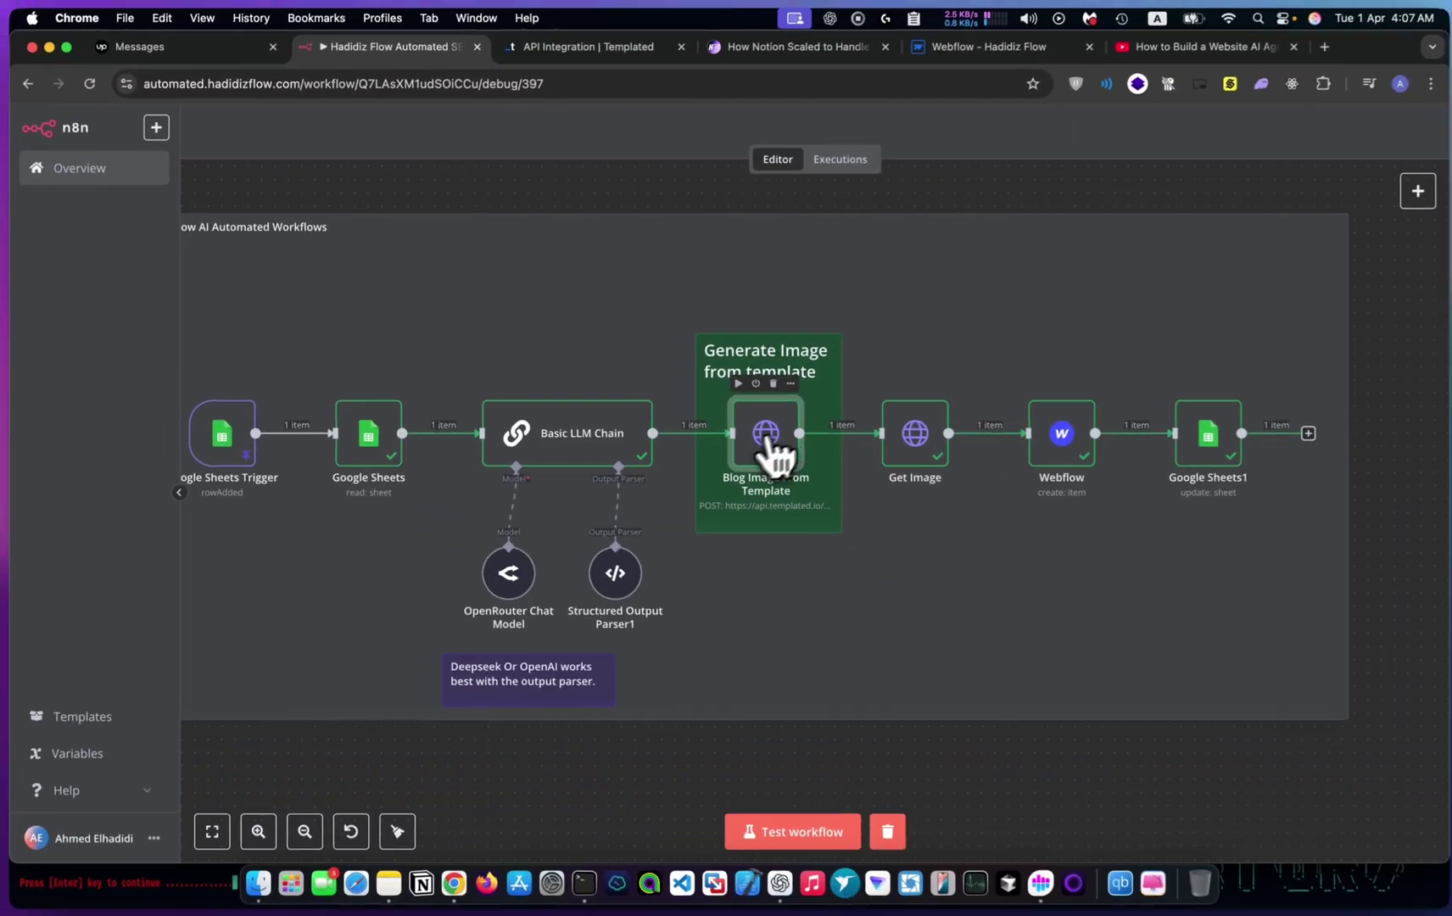
double_click(777, 448)
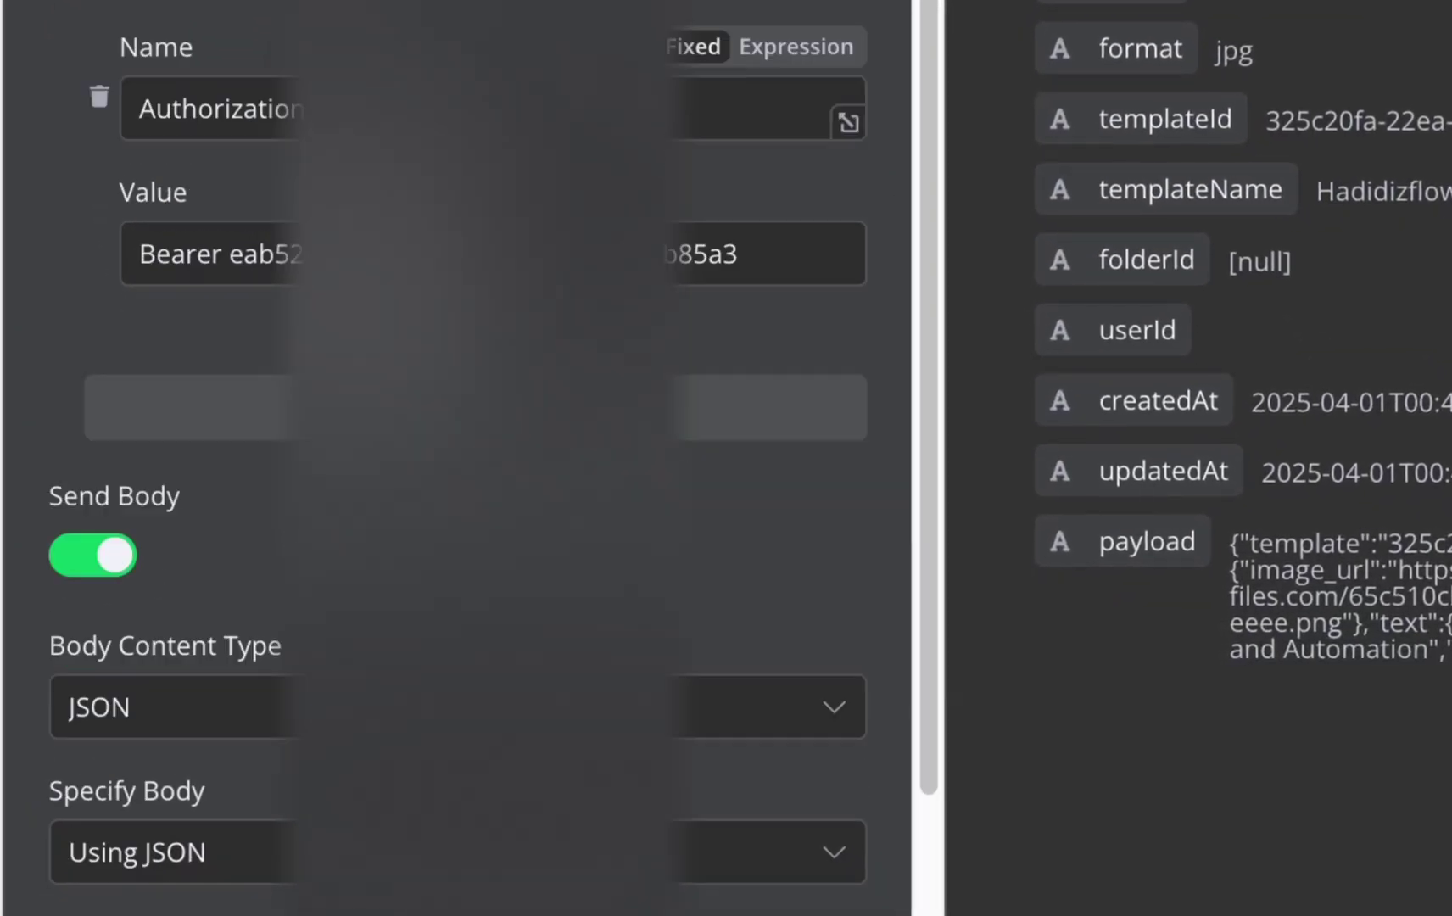
scroll(454, 454, down, 5)
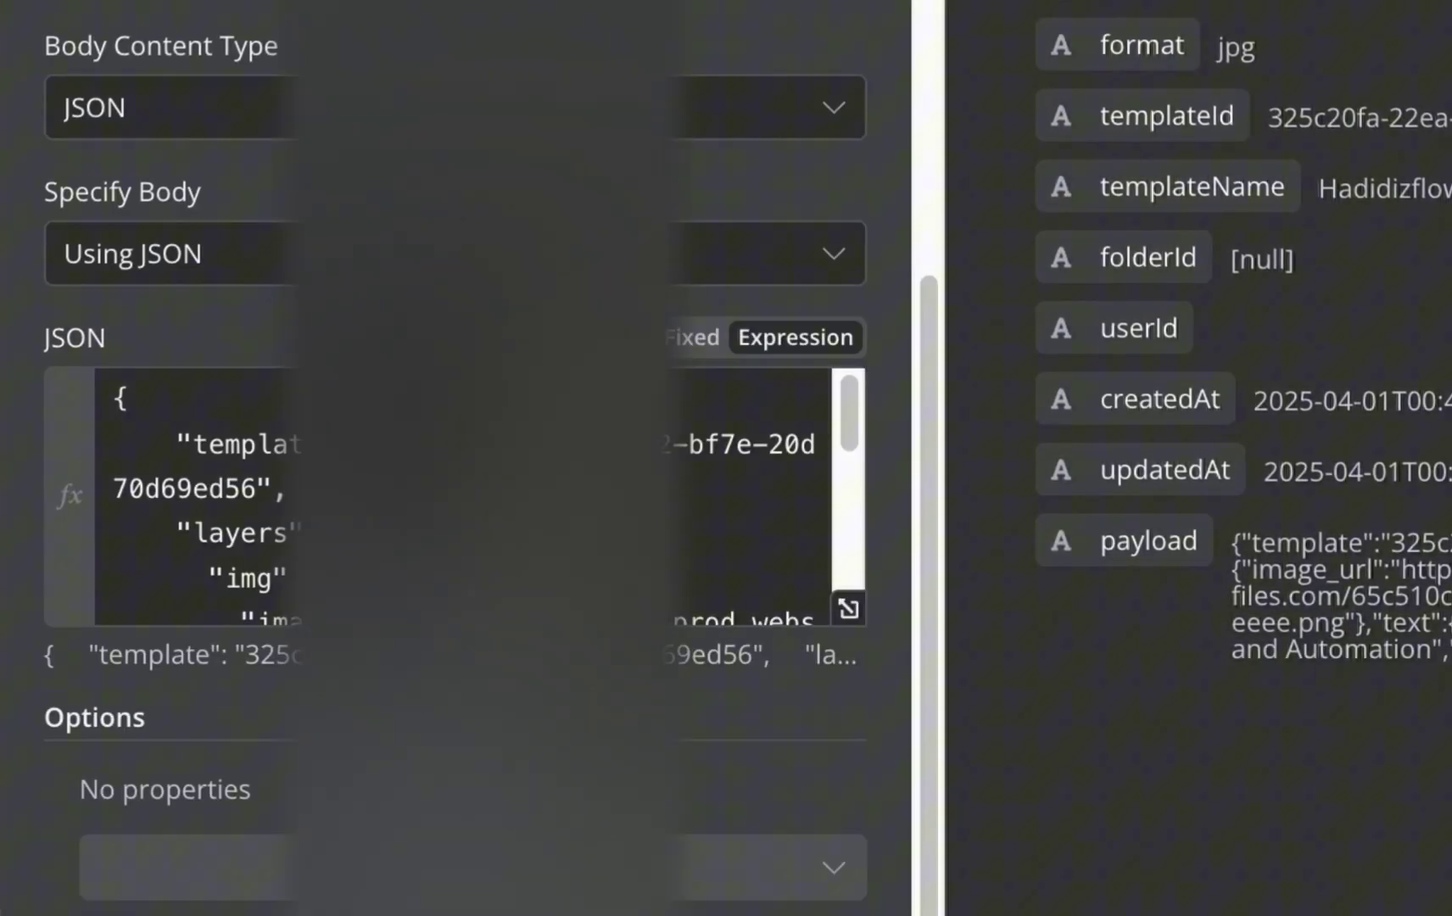
click(845, 607)
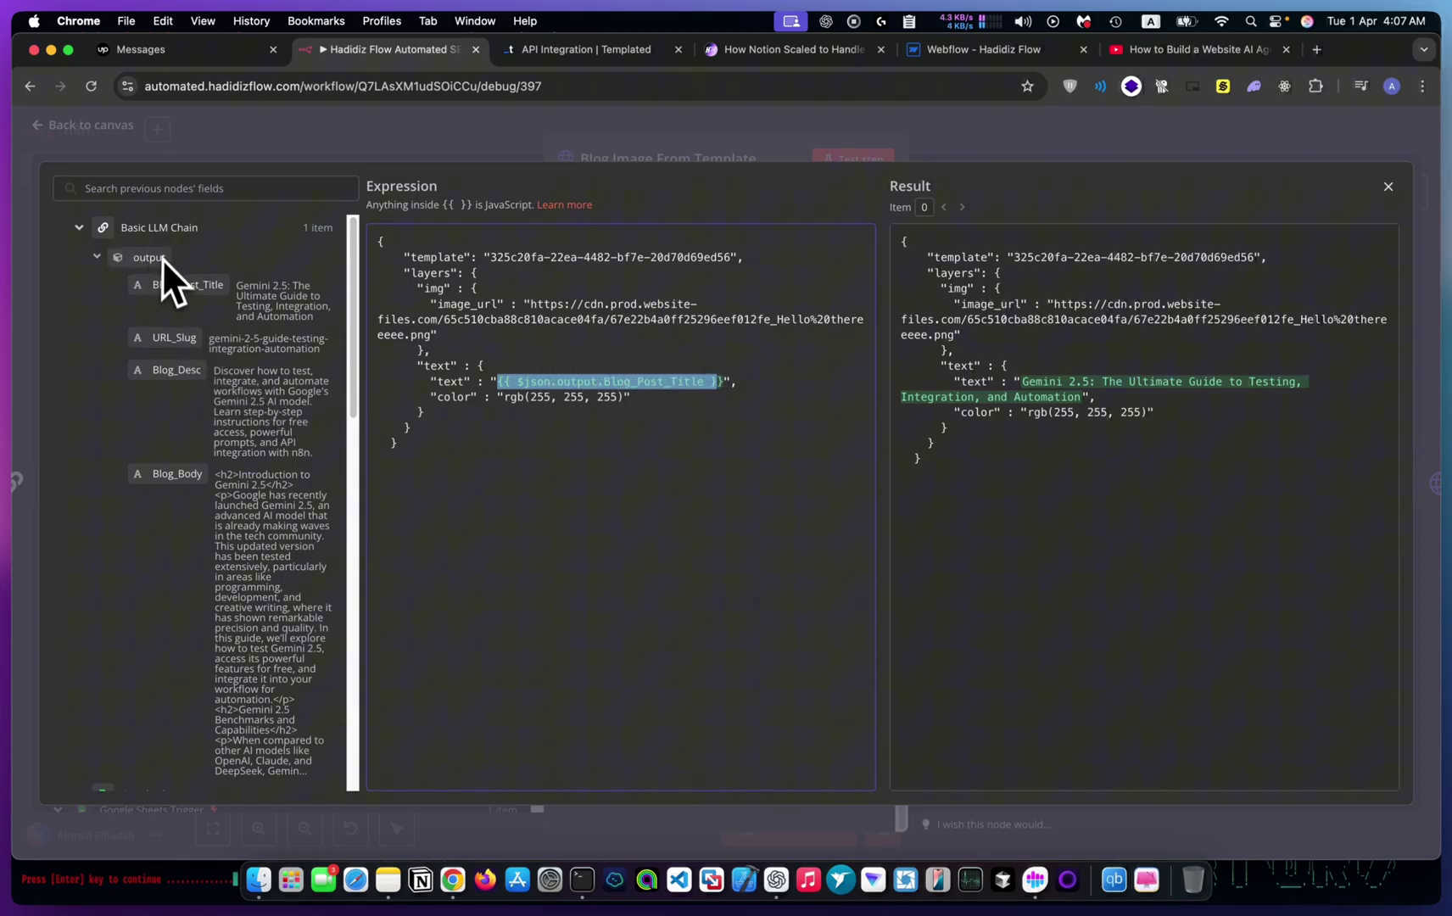
click(726, 113)
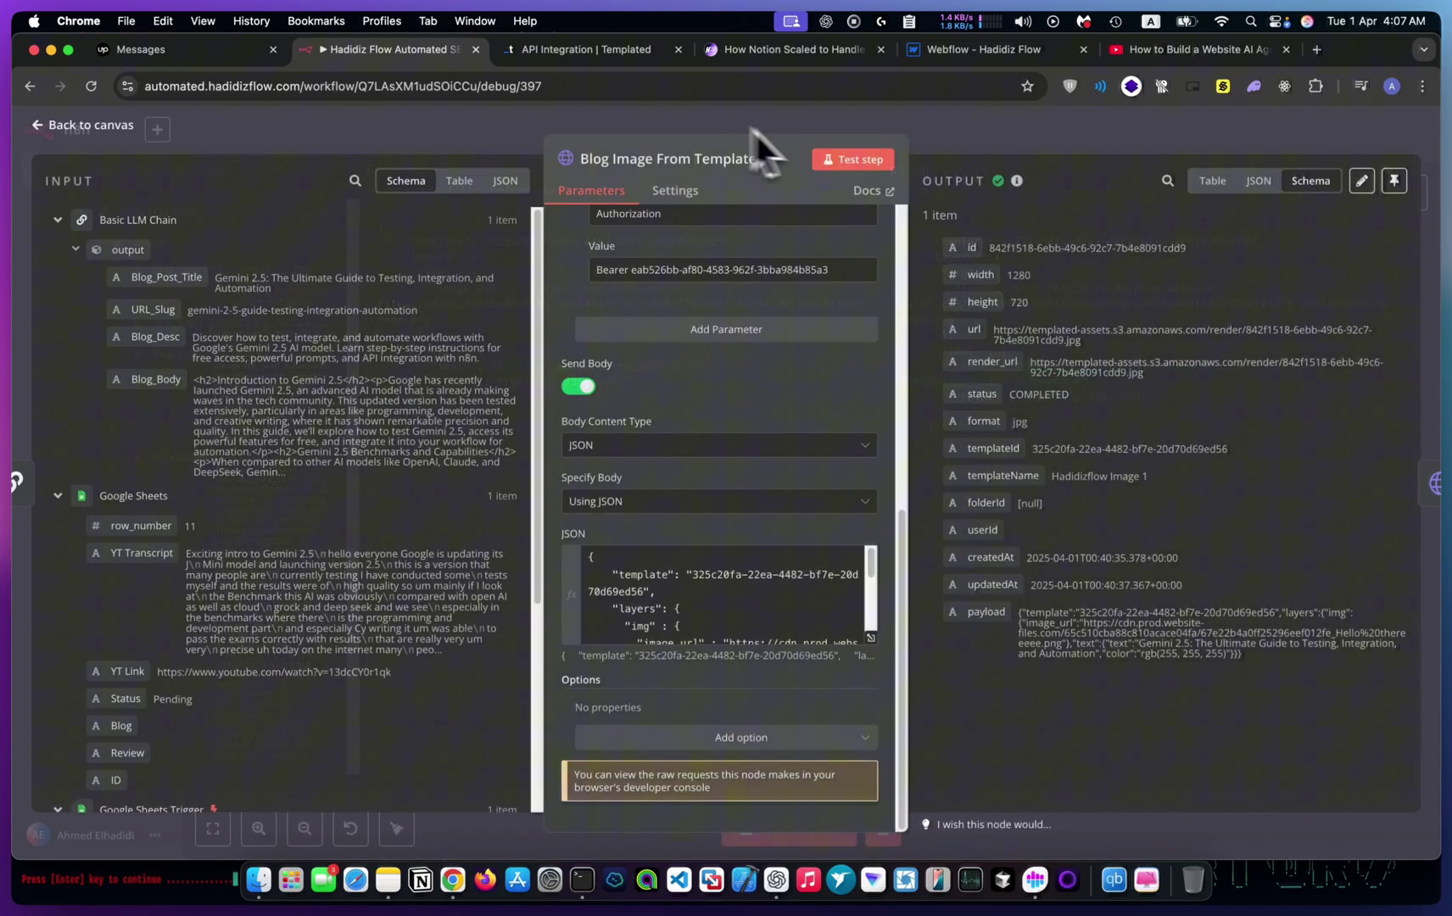
Step: Preview the rendered Gemini 2.5 header image in the Get Image node
double_click(914, 437)
click(1095, 469)
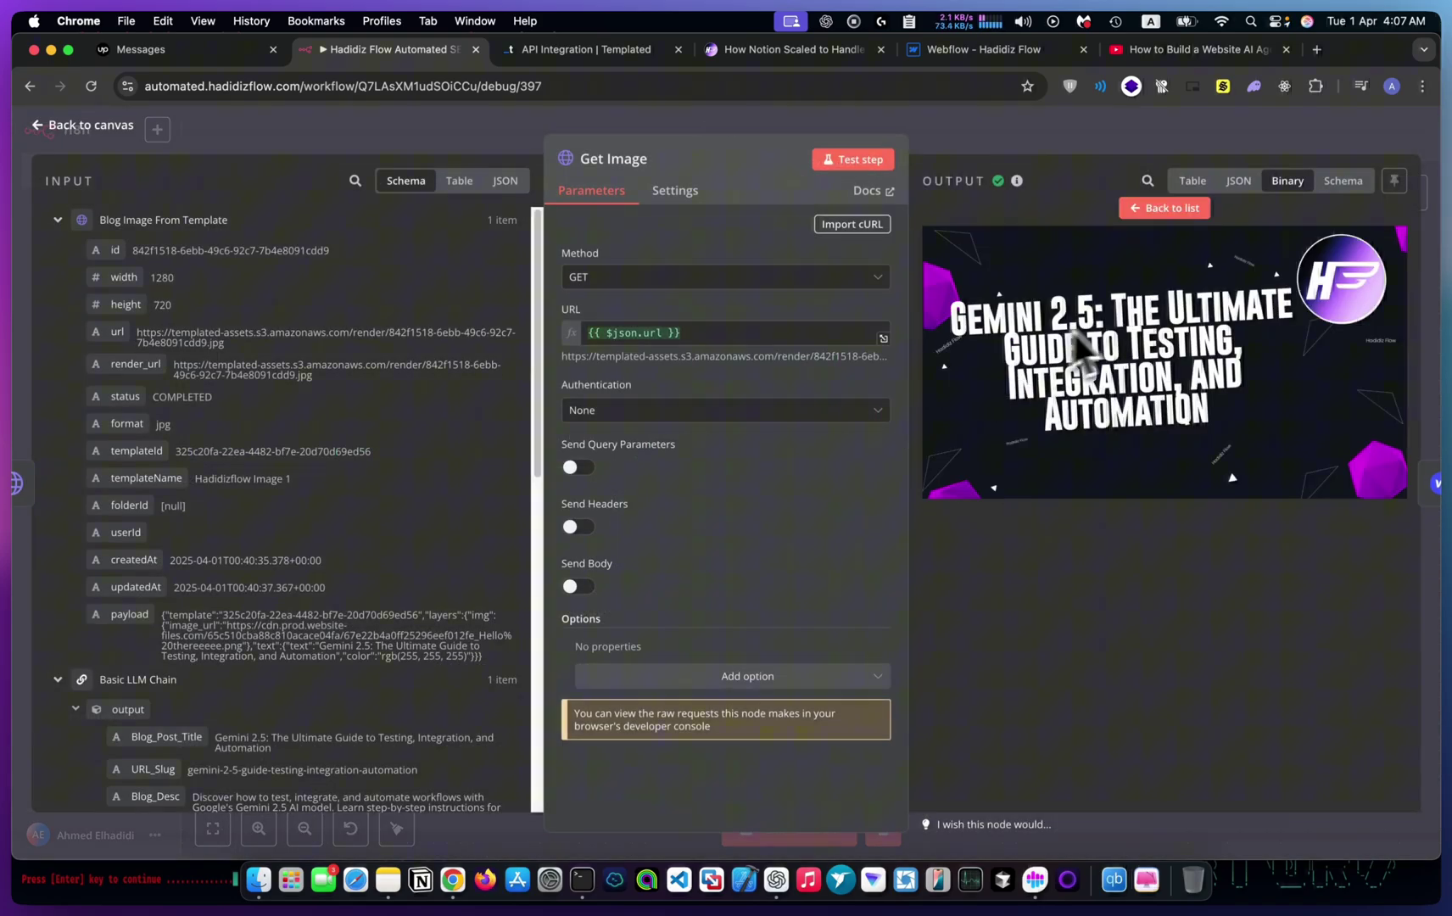
click(1009, 192)
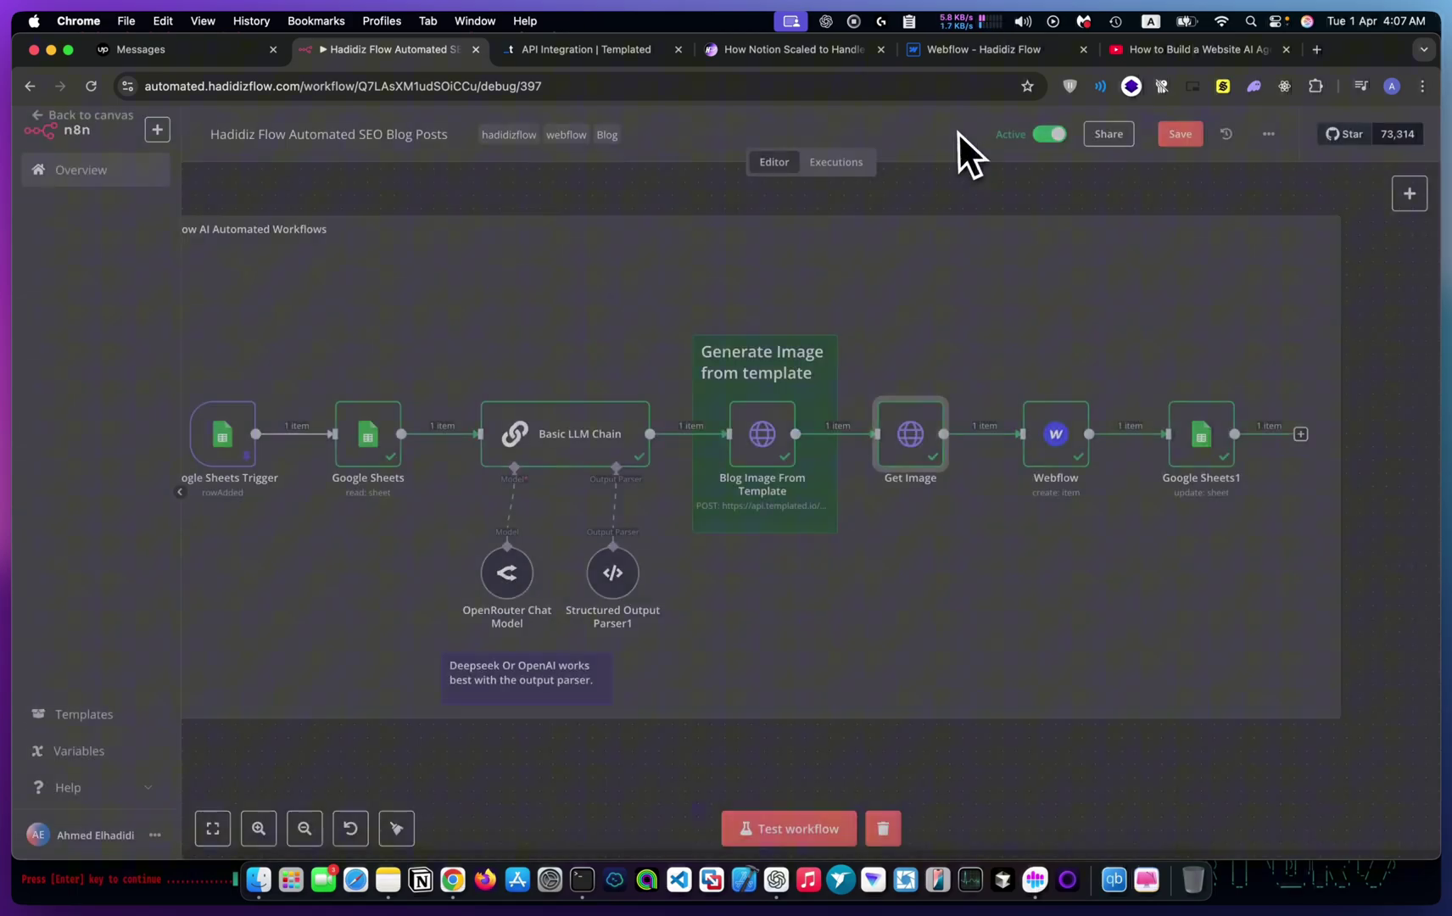
Step: Review the Webflow node's field mappings, from publish date through main and thumbnail images
double_click(1058, 437)
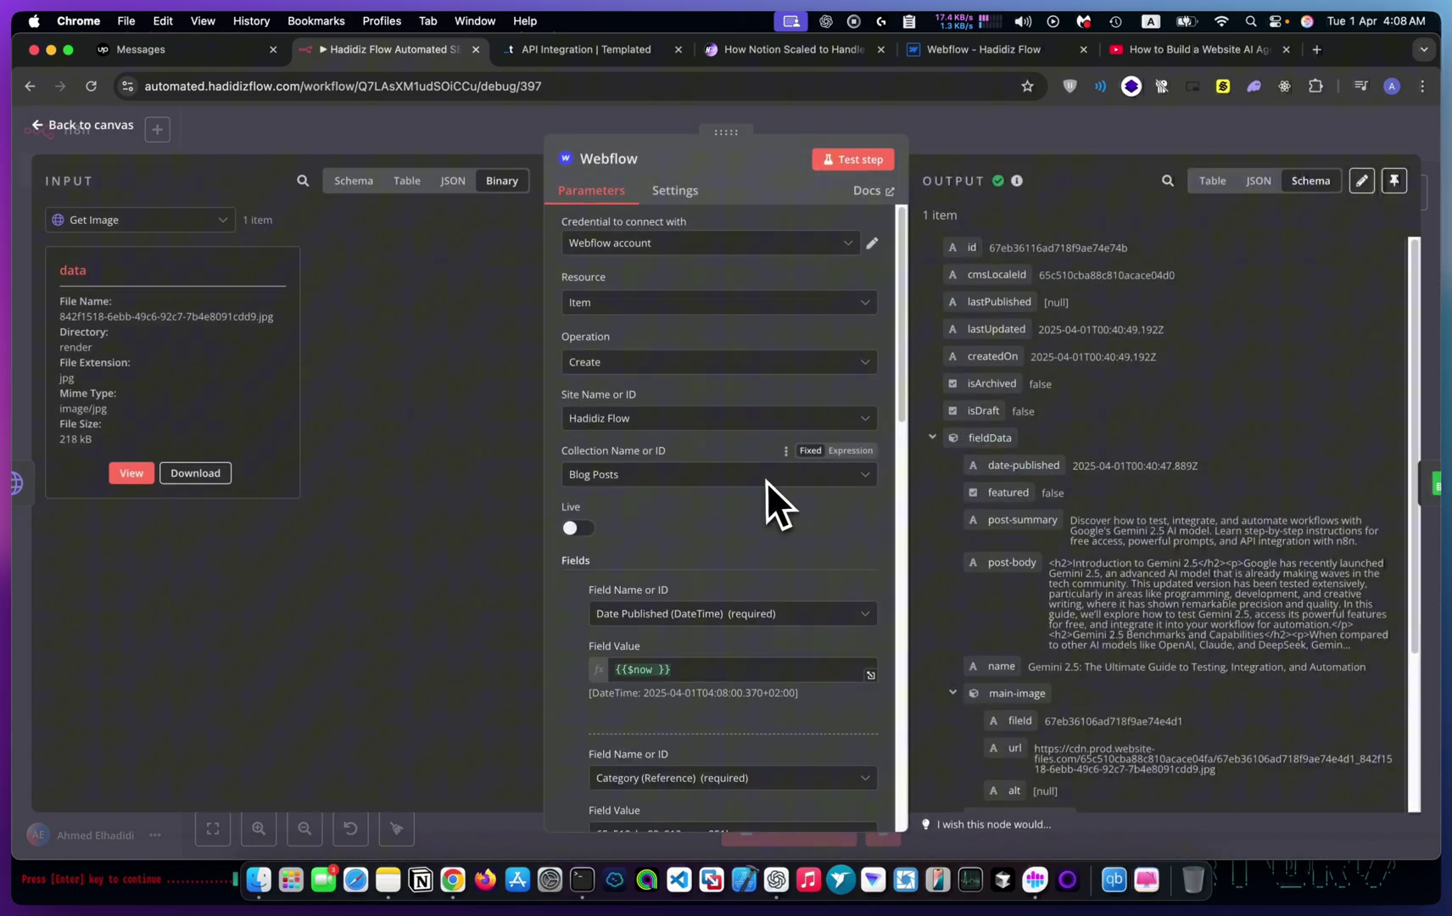
scroll(726, 519, down, 4)
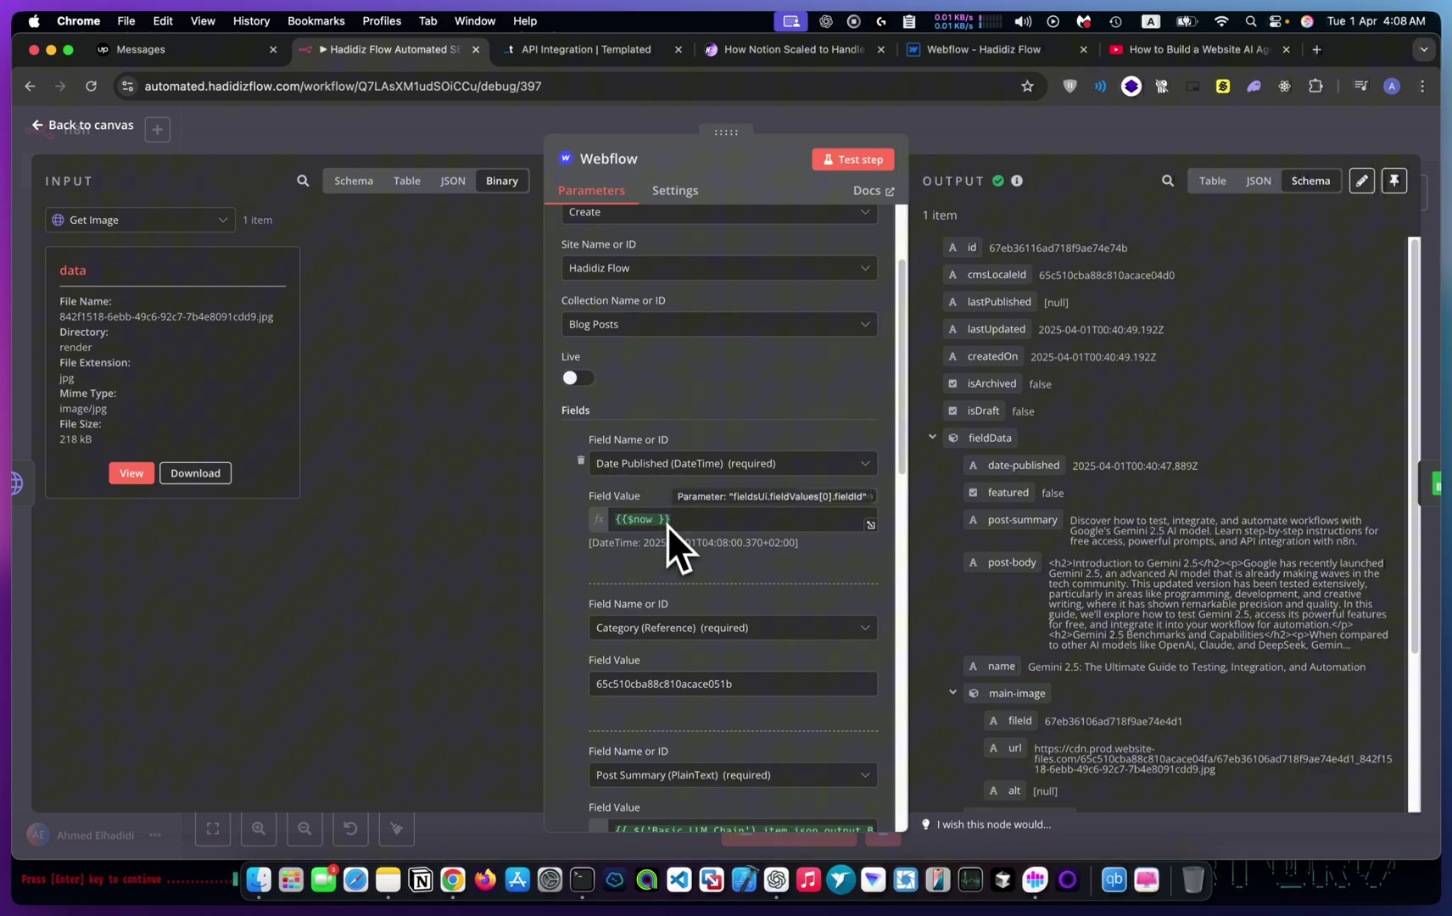
scroll(667, 525, down, 4)
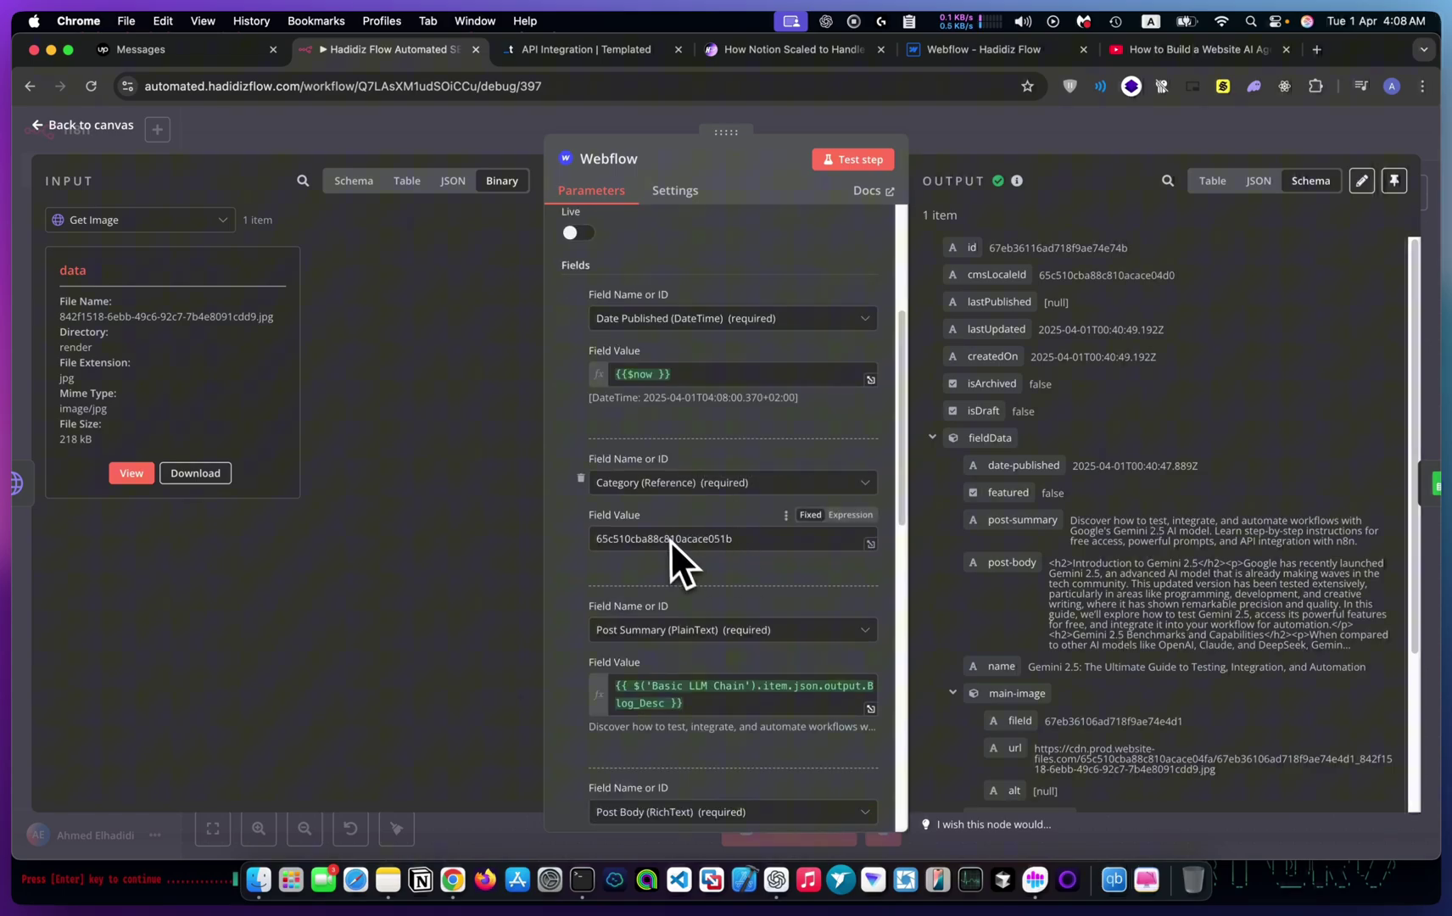
scroll(712, 586, down, 3)
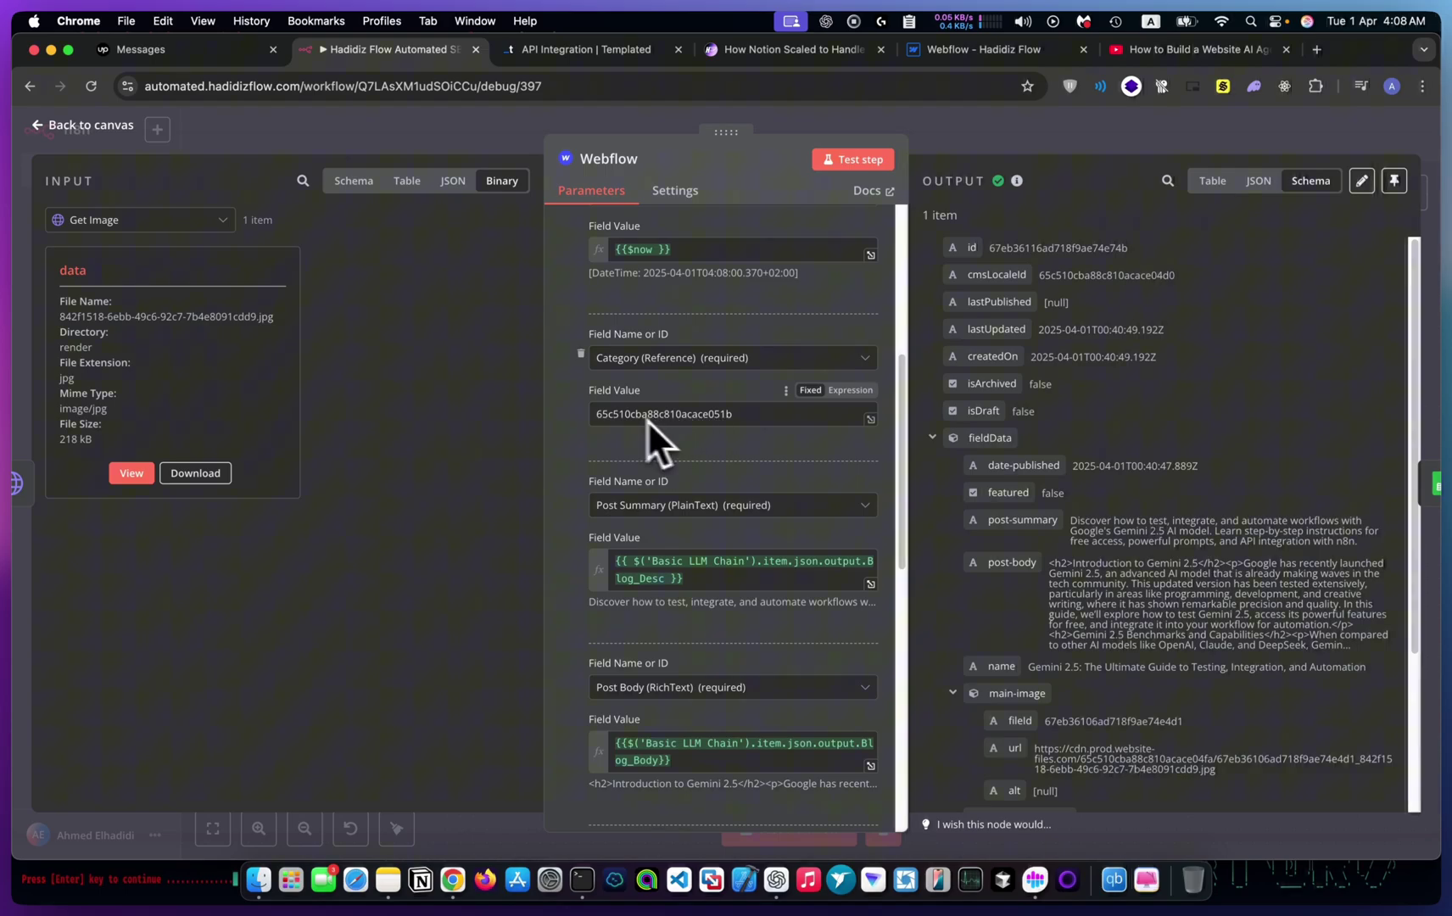
scroll(696, 542, down, 1)
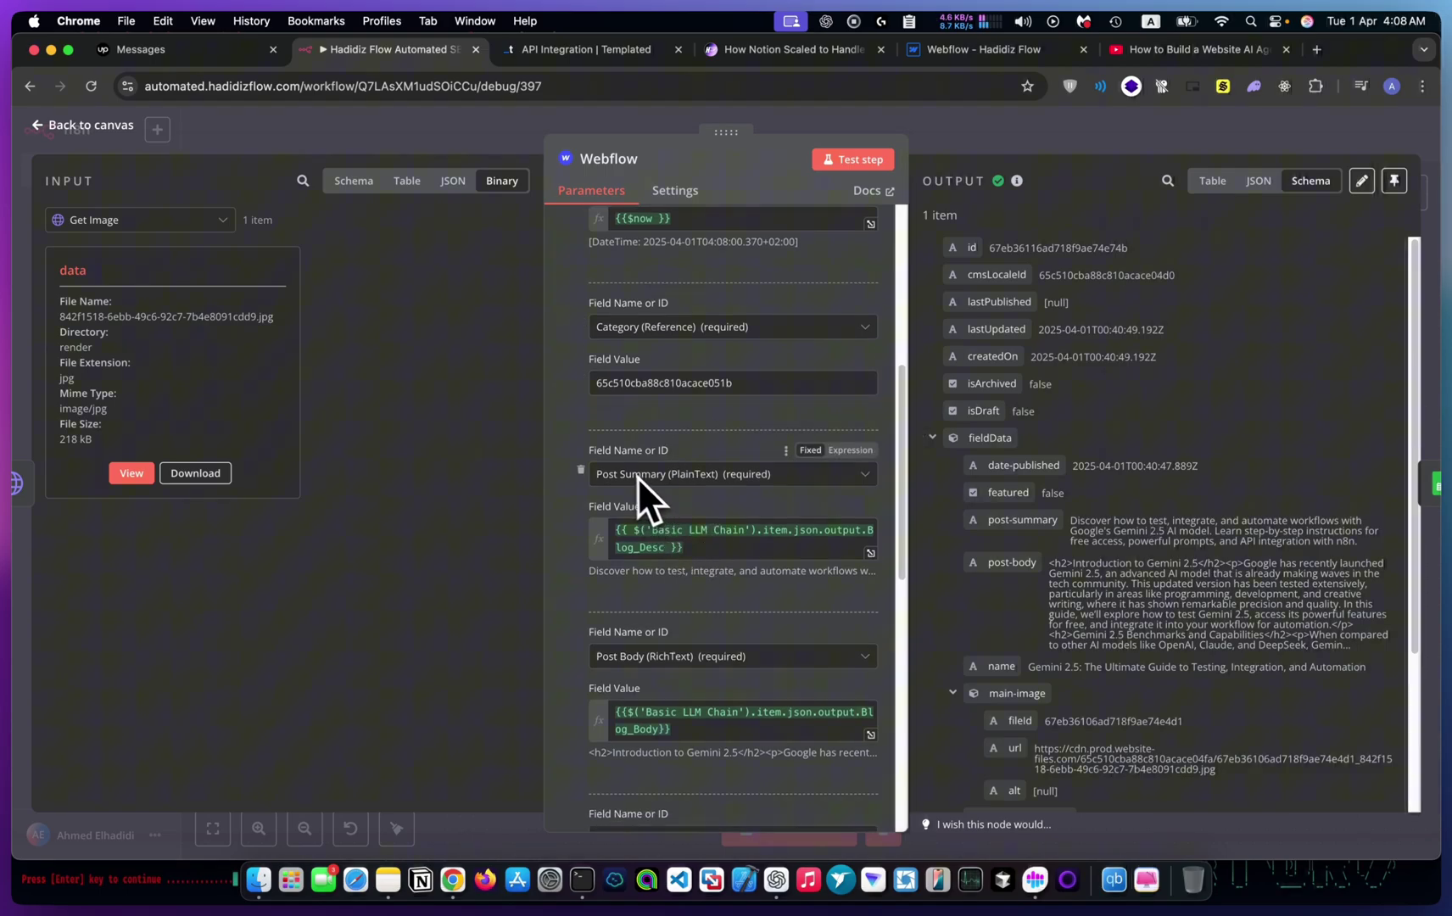
scroll(685, 569, down, 2)
scroll(643, 689, down, 2)
scroll(643, 688, down, 2)
scroll(698, 683, down, 2)
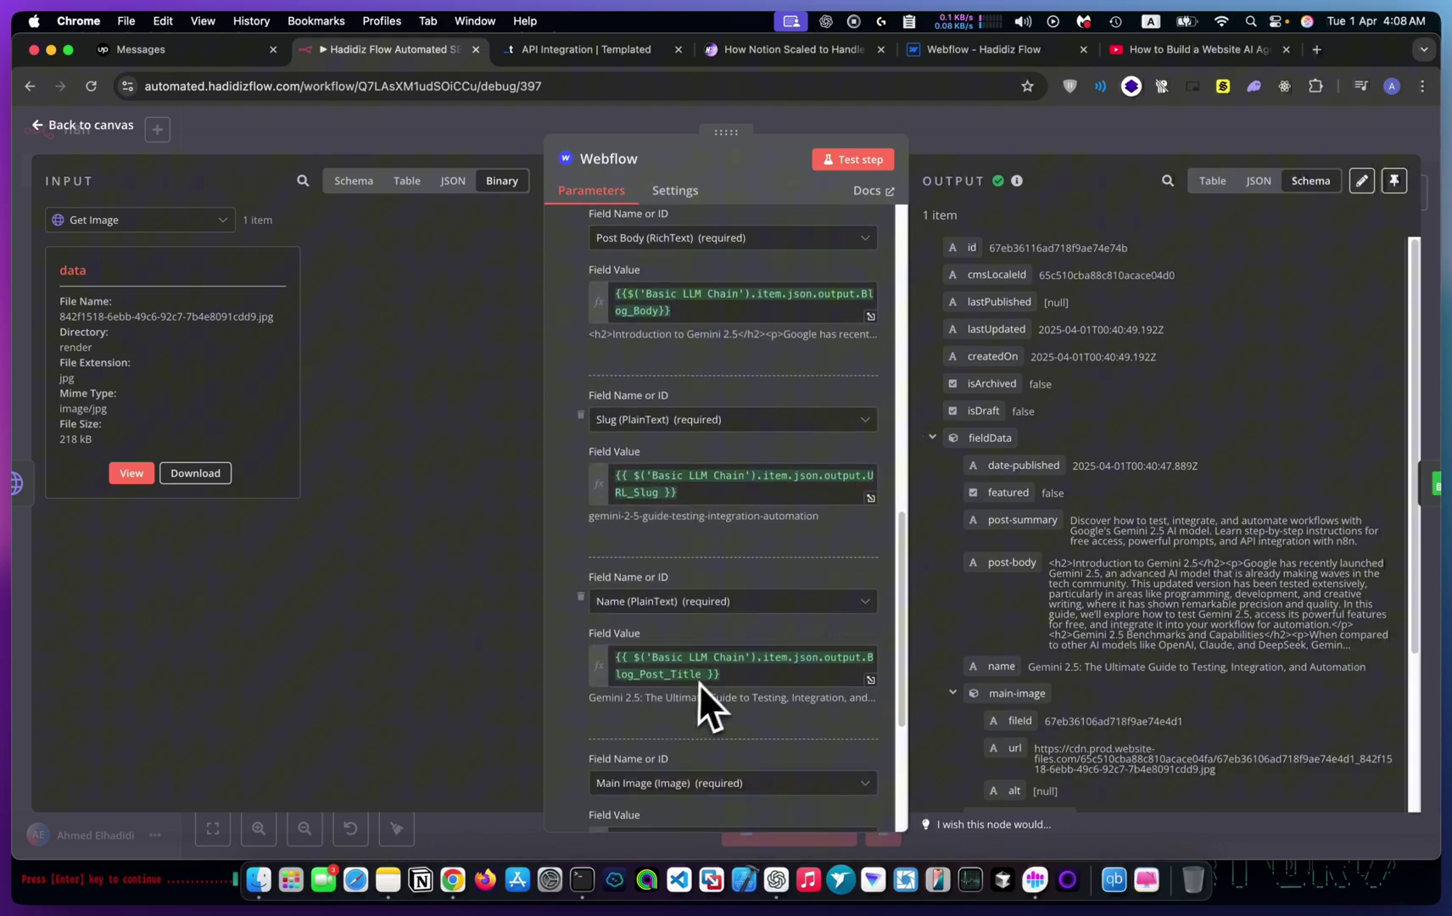
scroll(698, 683, down, 3)
scroll(703, 654, down, 2)
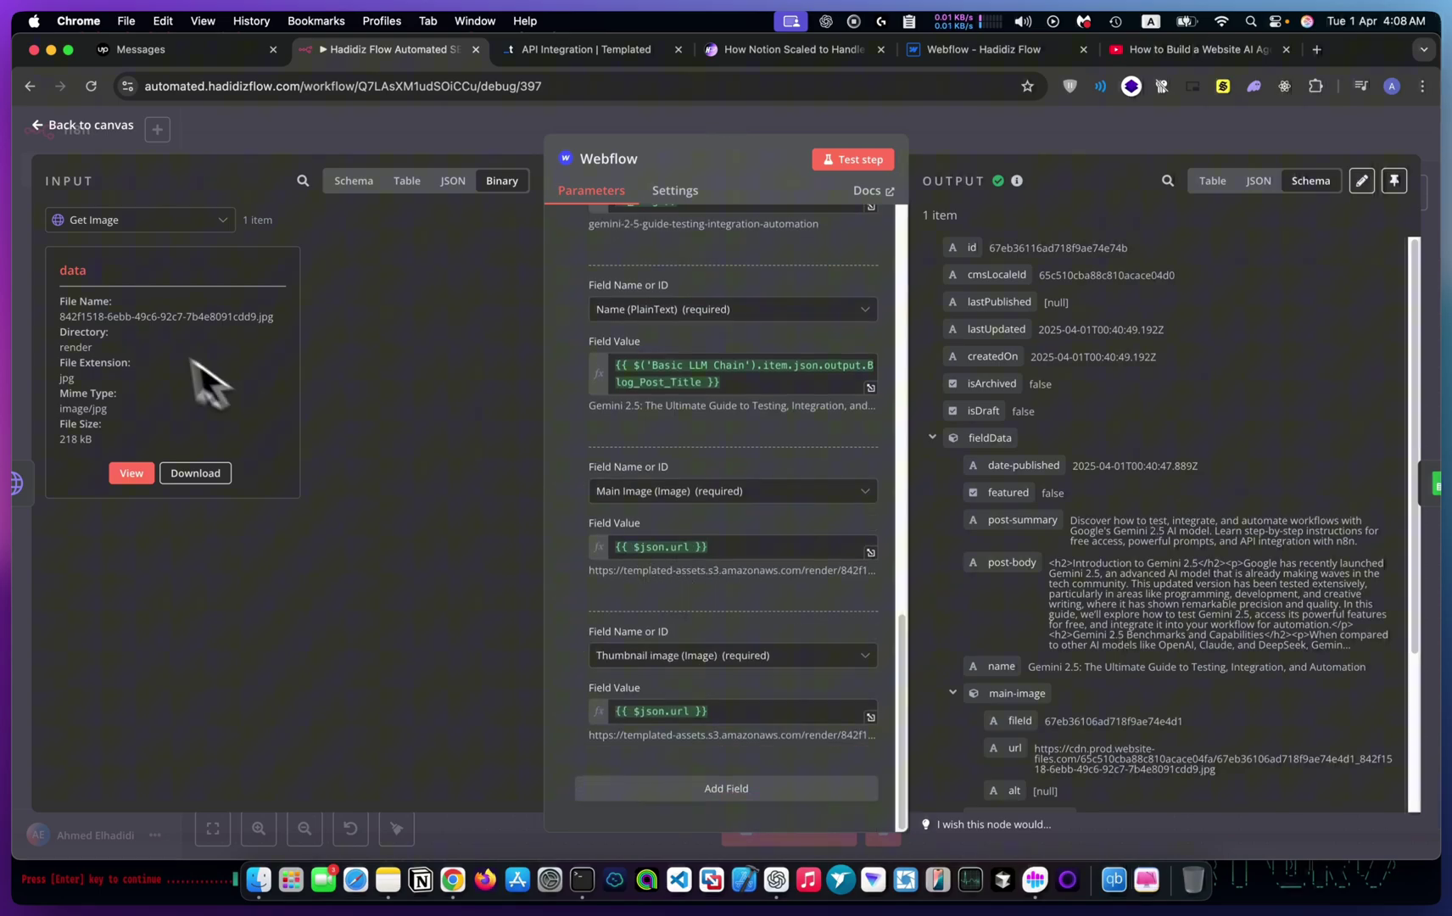
click(91, 124)
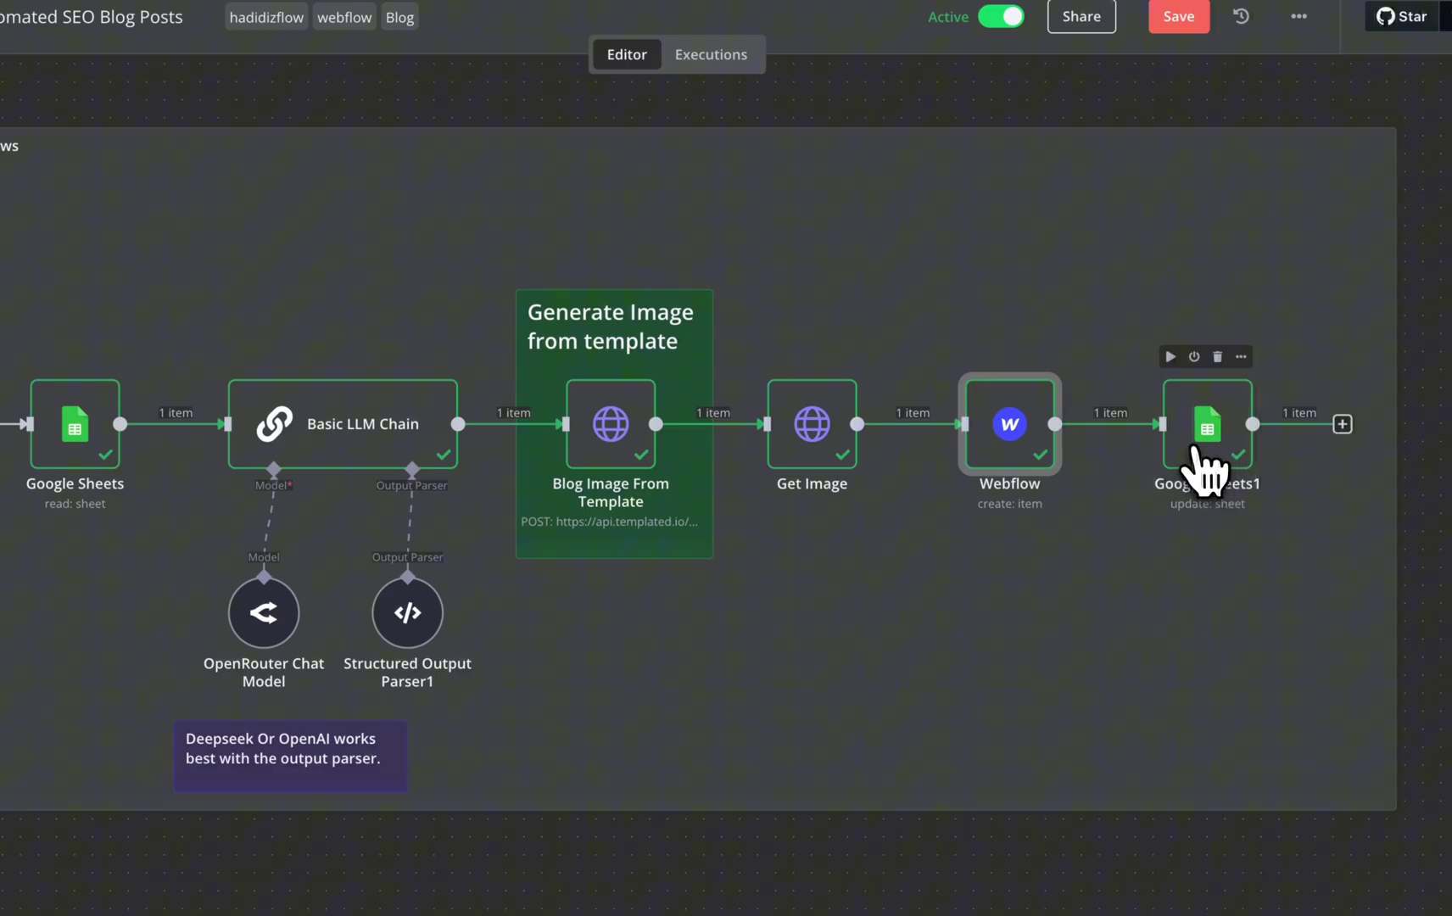
Step: Check the Google Sheets1 update setting Status to Done with blog ID and slug, then reopen Webflow
double_click(1204, 454)
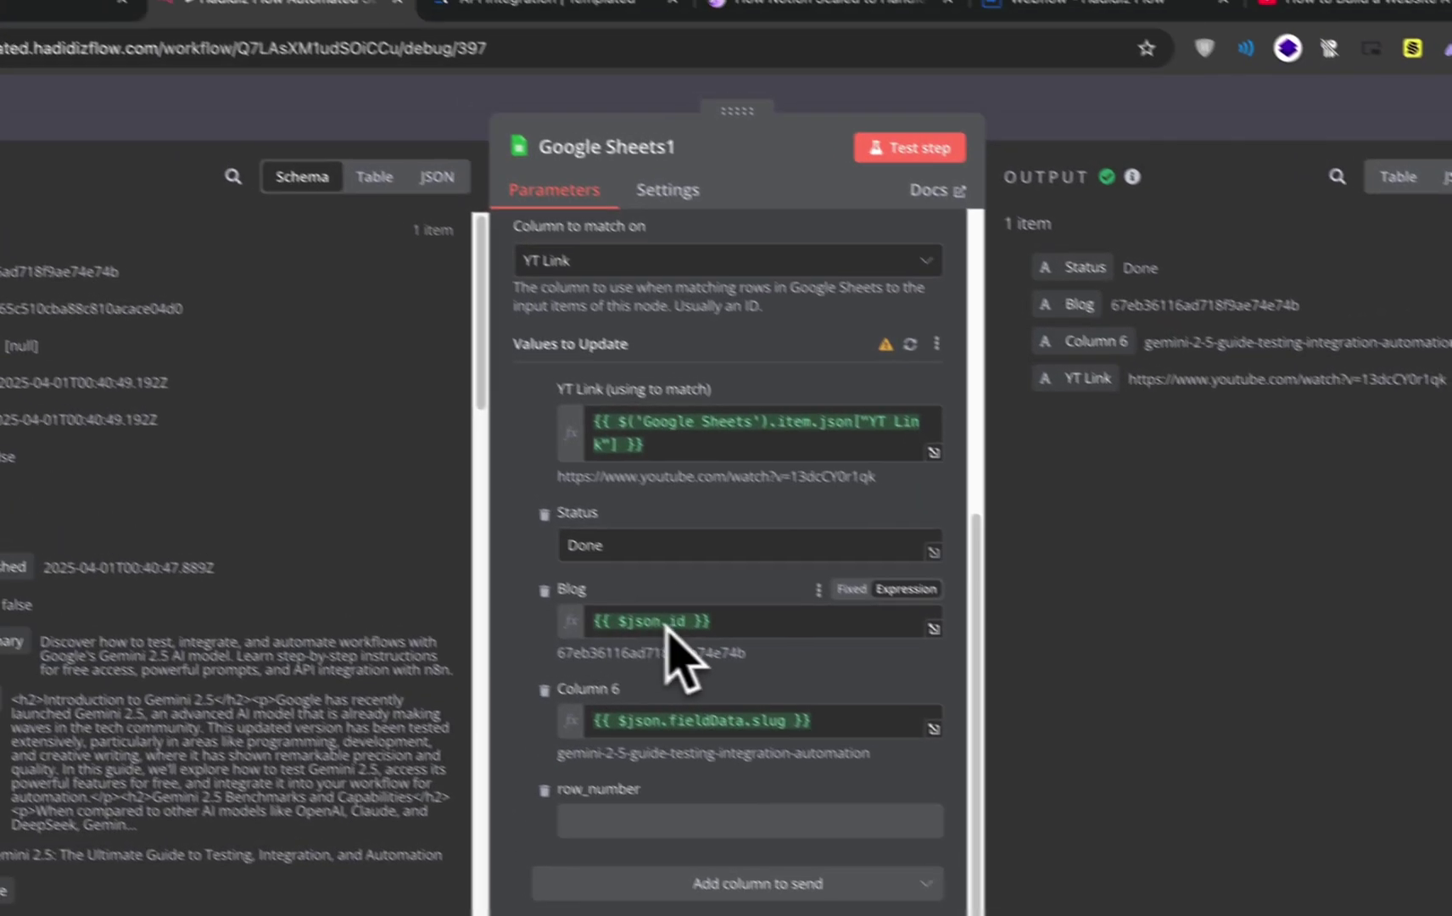
double_click(622, 567)
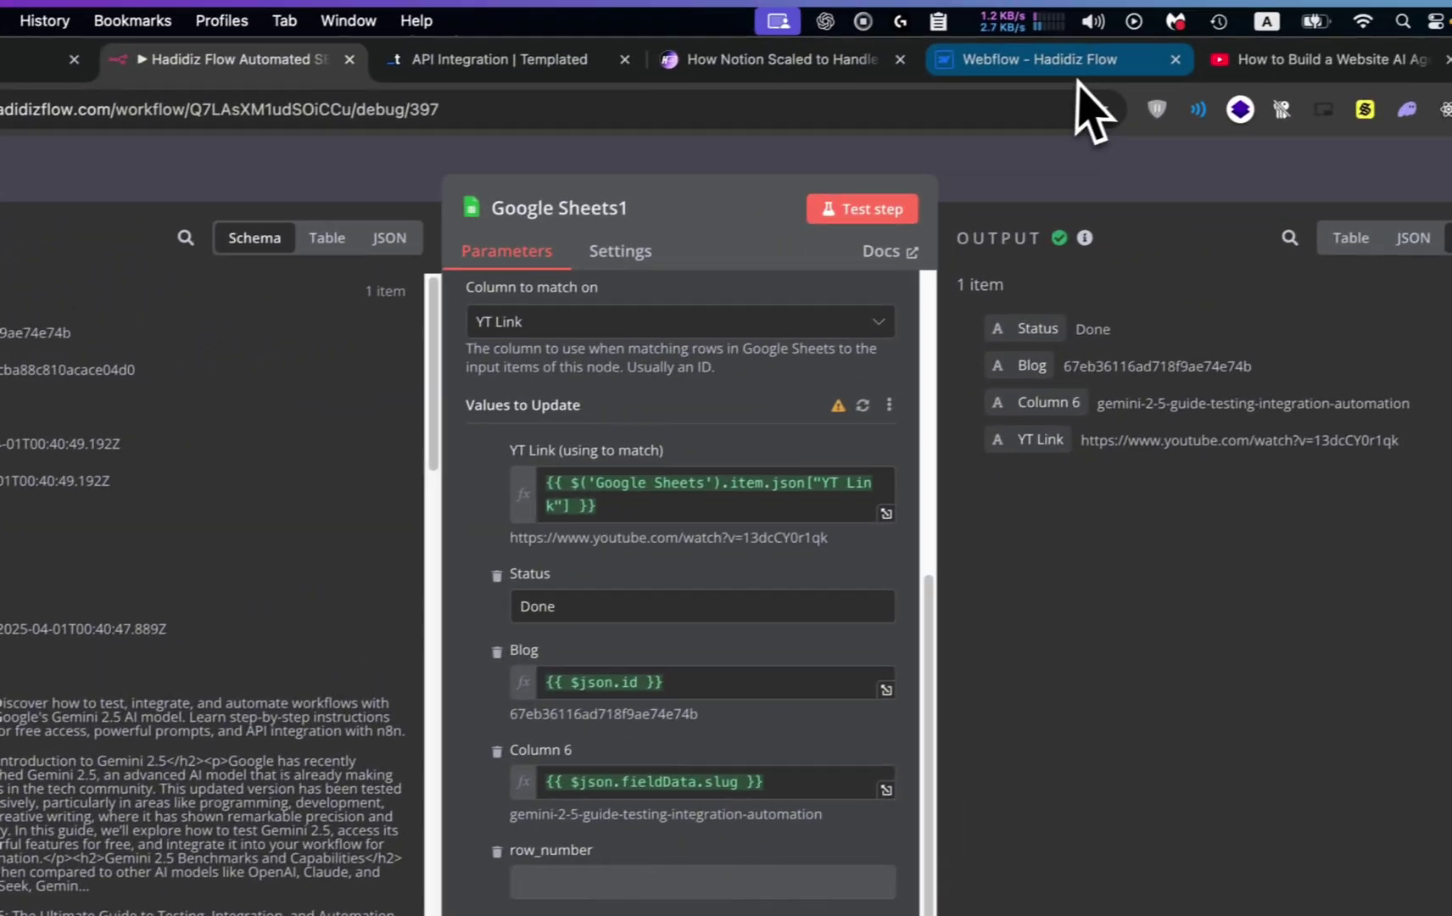
click(1083, 62)
click(613, 31)
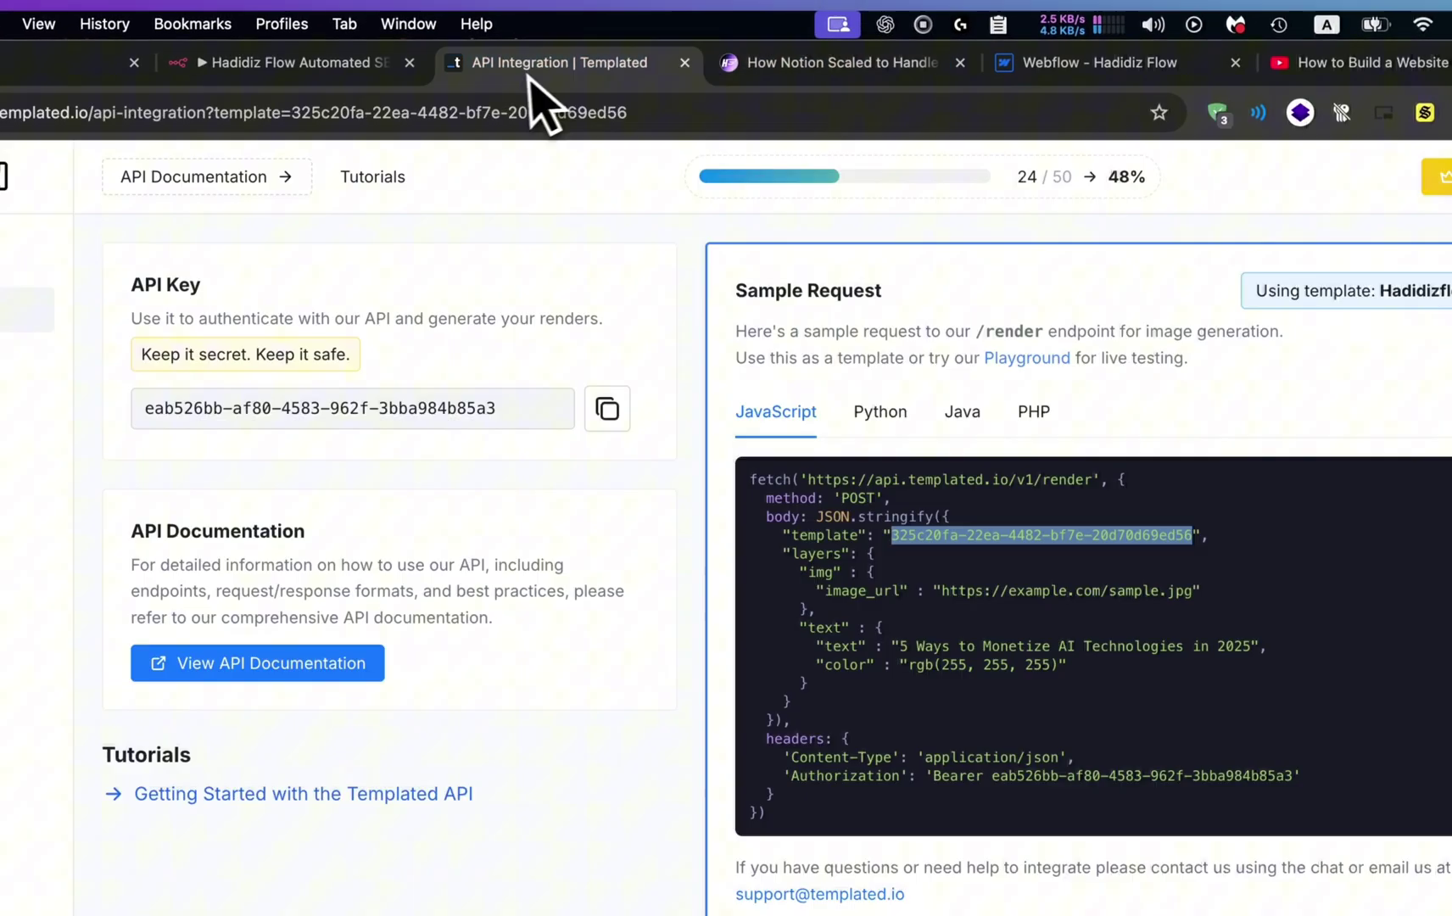
click(363, 31)
scroll(827, 504, up, 5)
key(Escape)
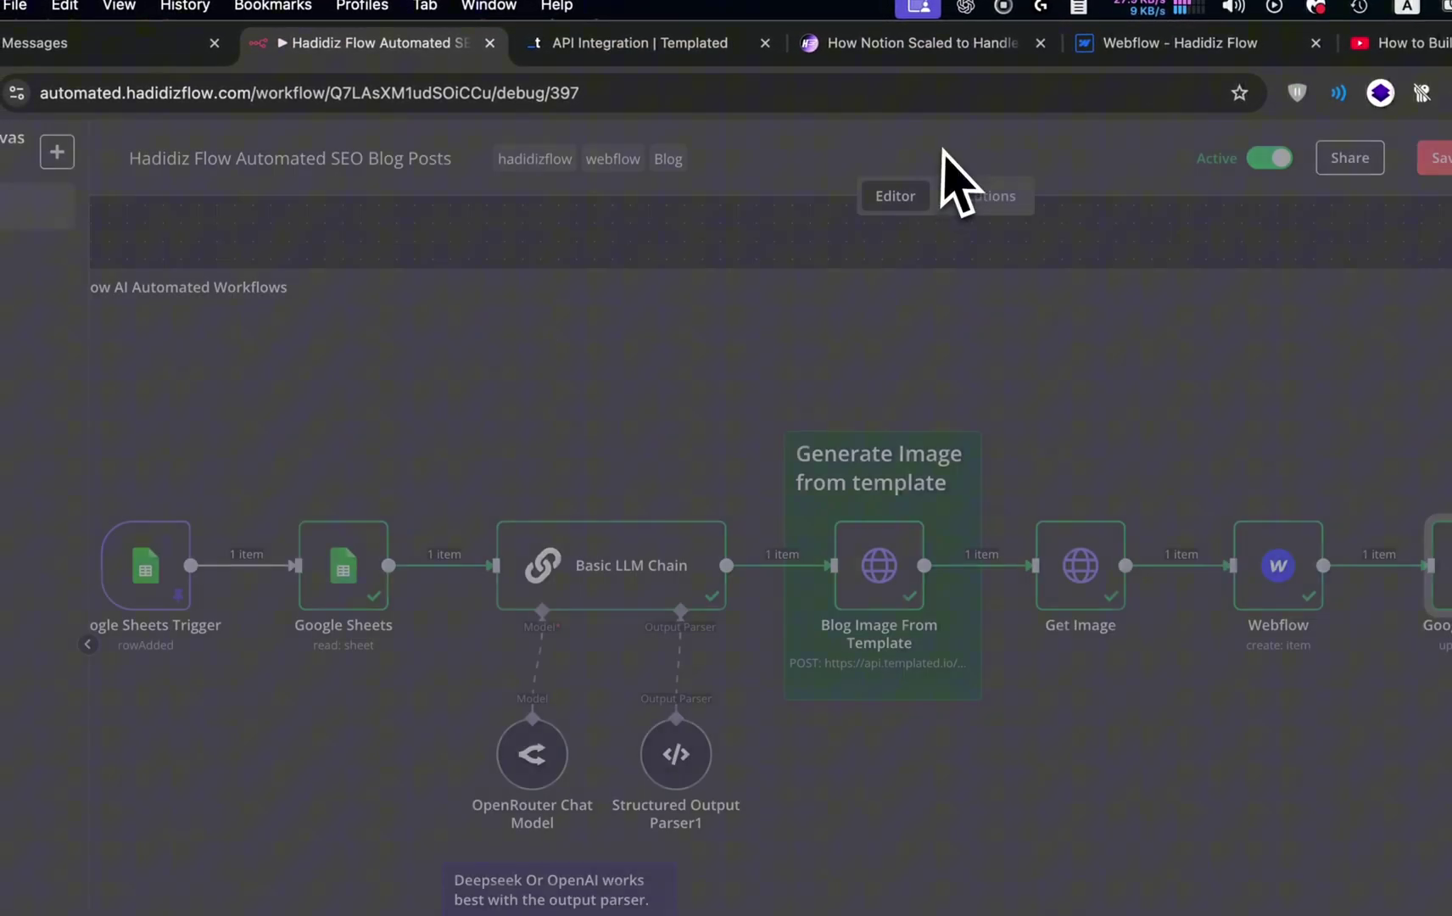
double_click(1135, 476)
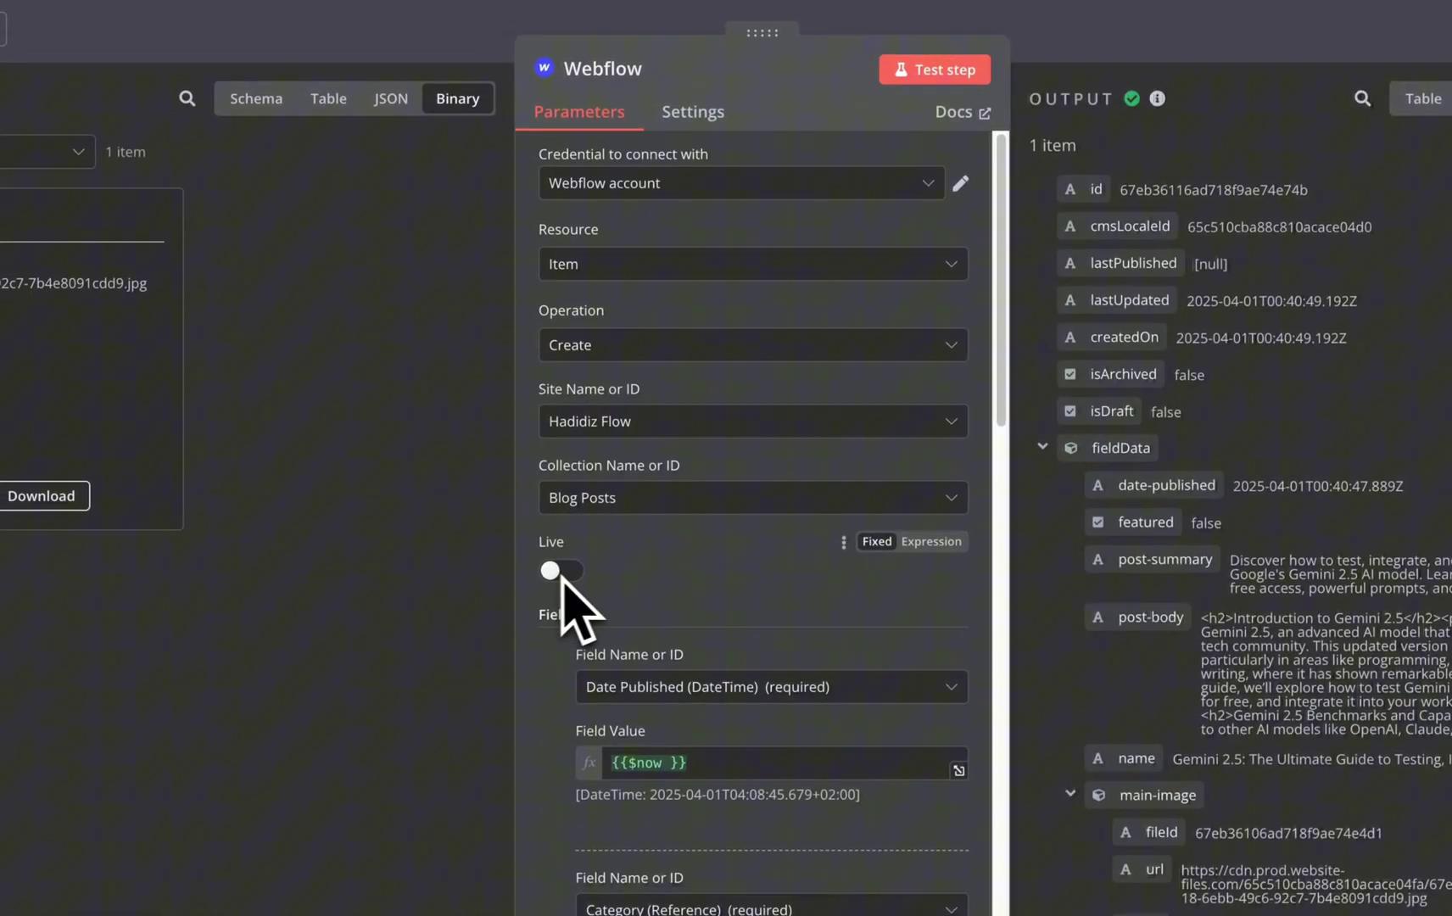
click(1055, 51)
click(338, 194)
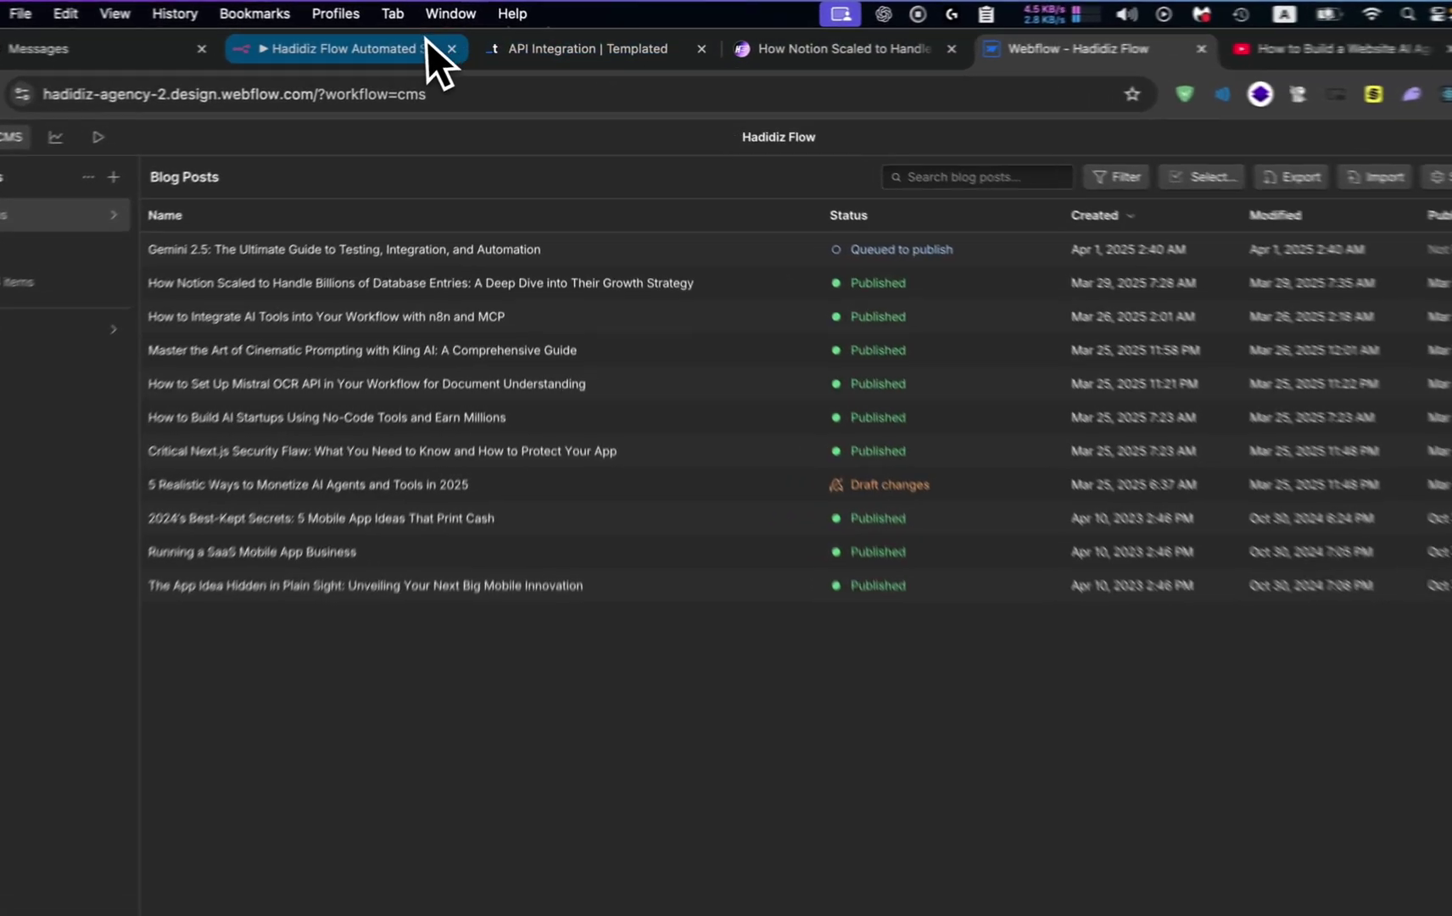
click(340, 48)
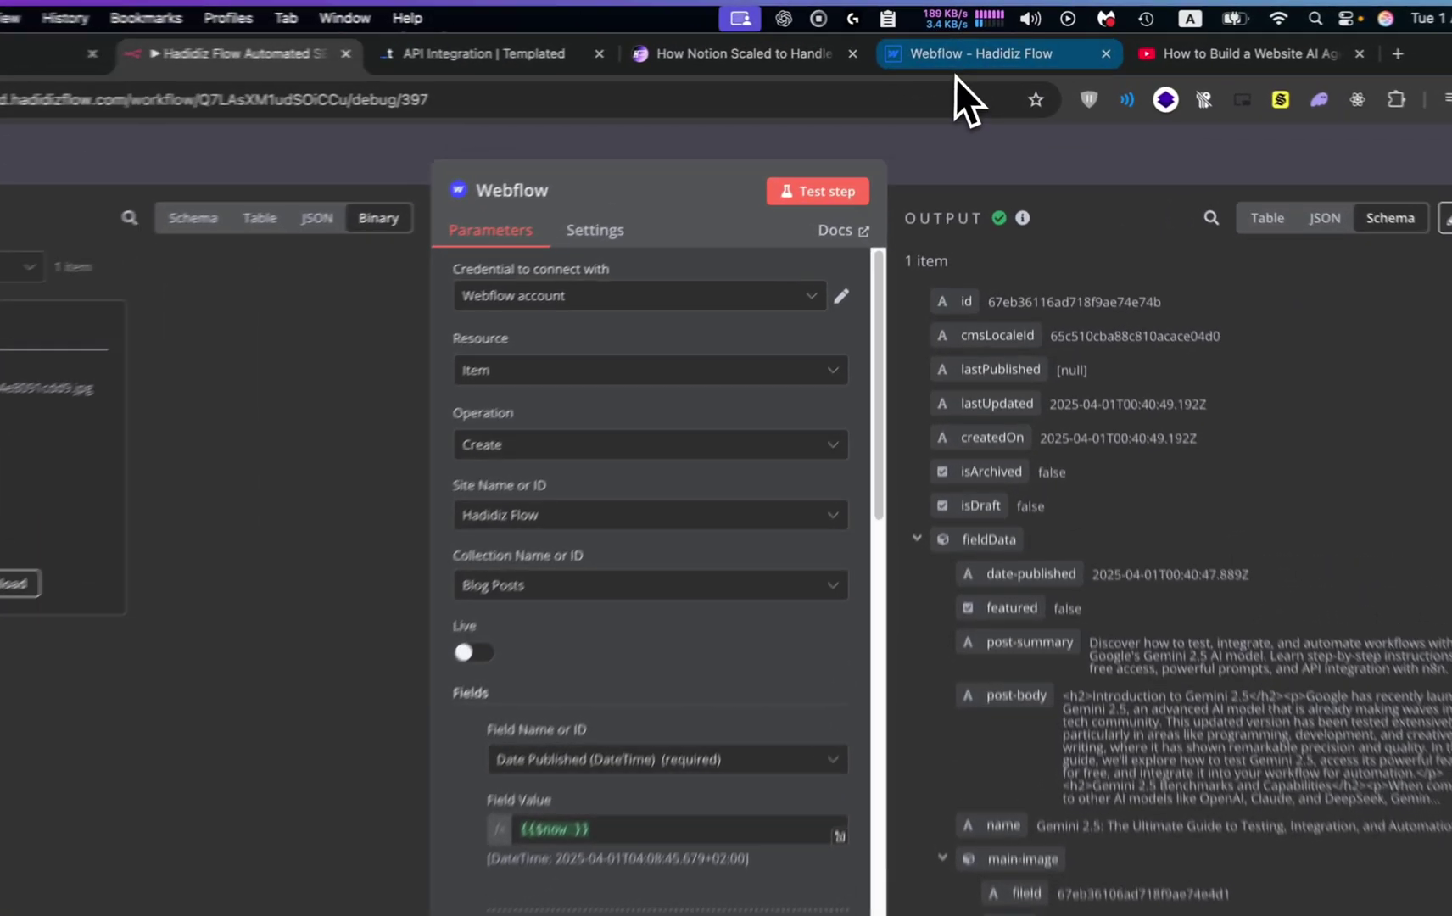
click(976, 48)
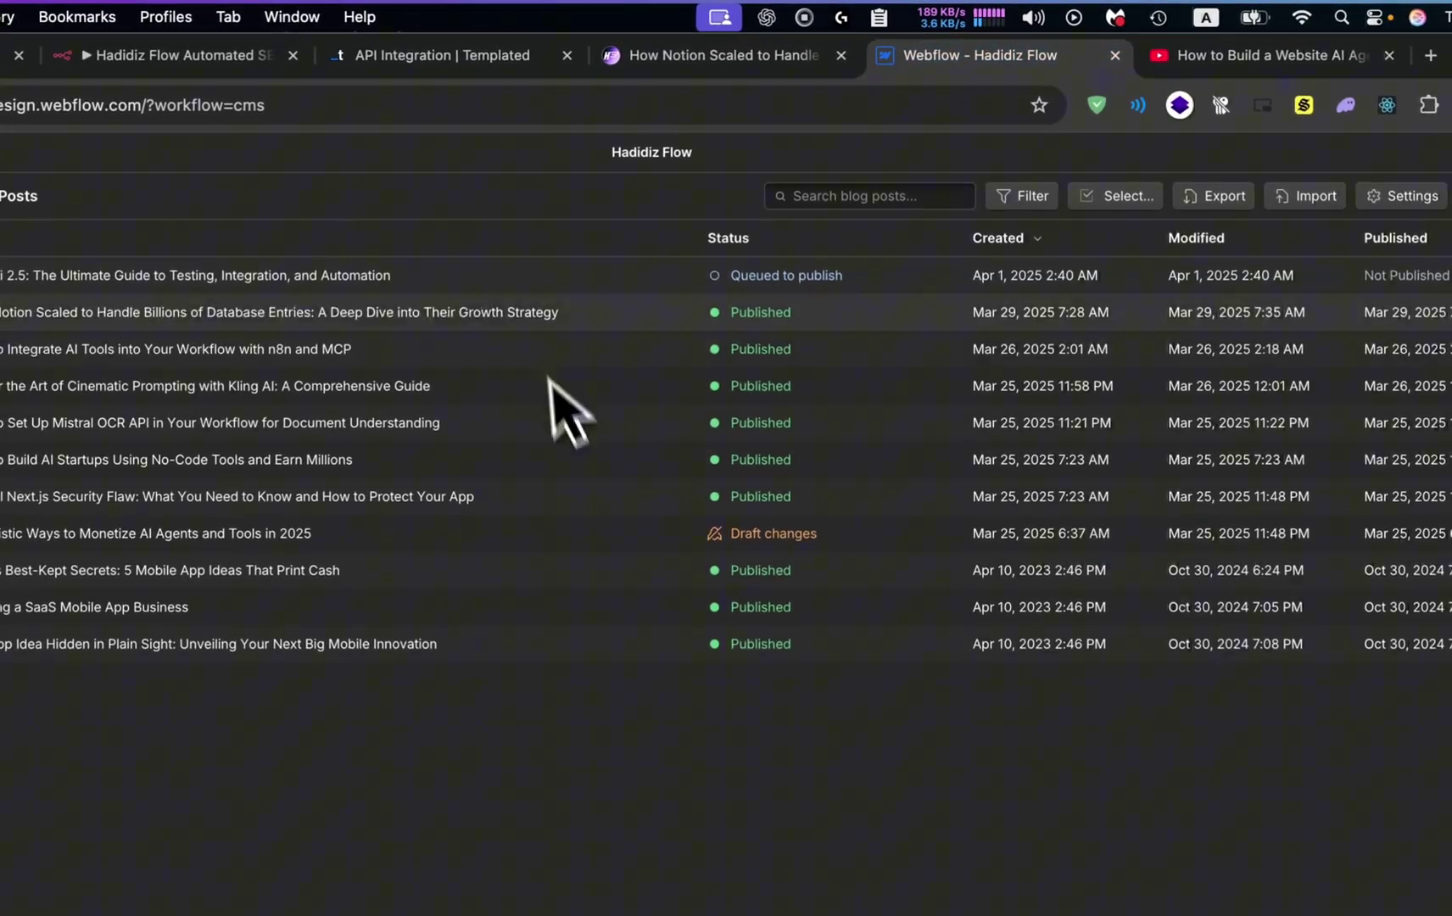
click(340, 276)
scroll(613, 539, down, 10)
scroll(624, 533, down, 5)
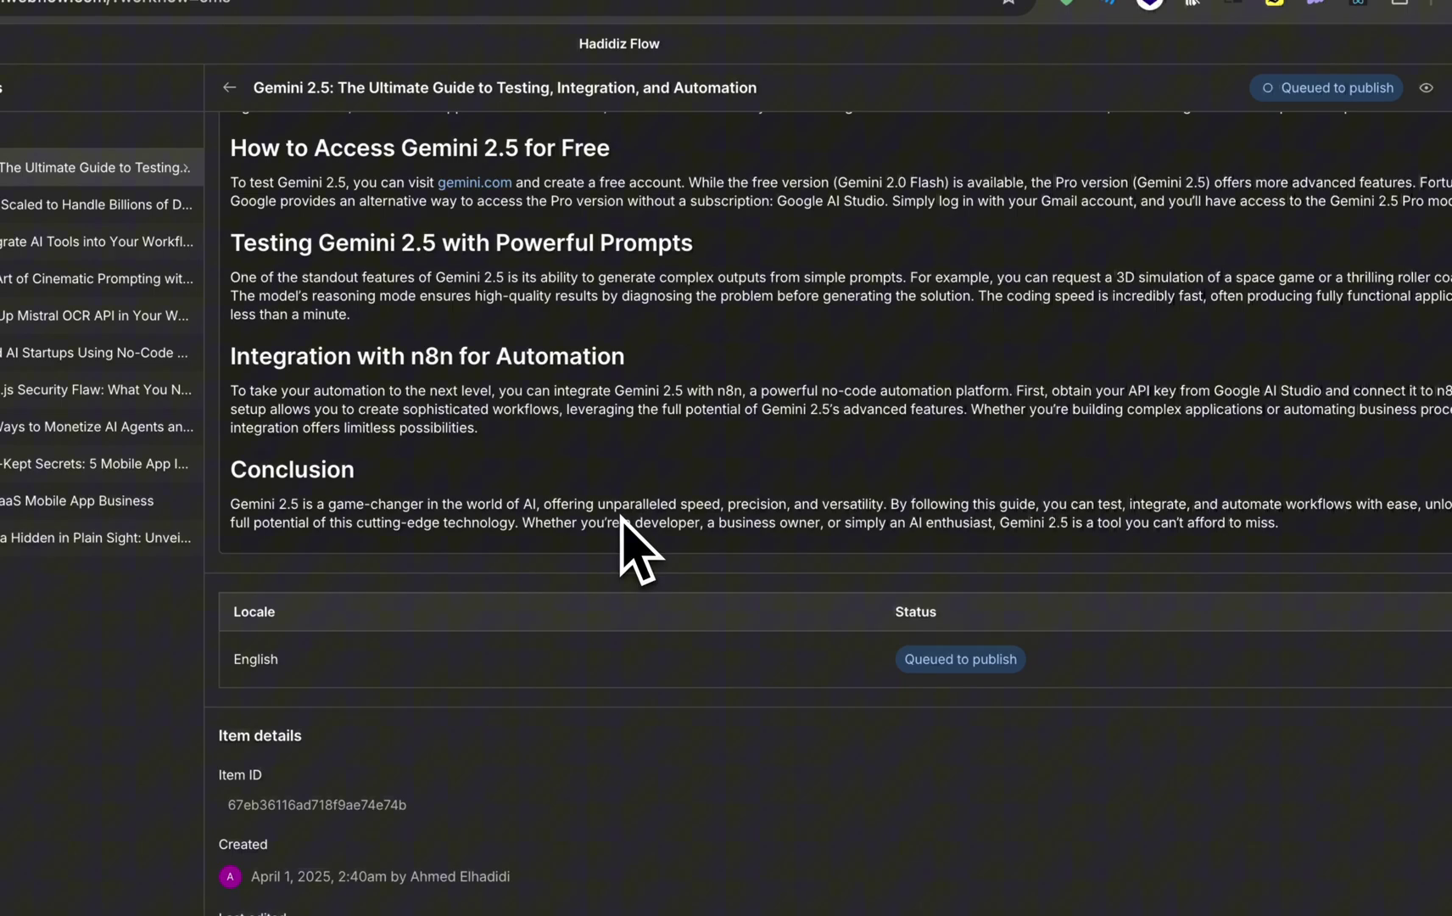
scroll(704, 510, up, 6)
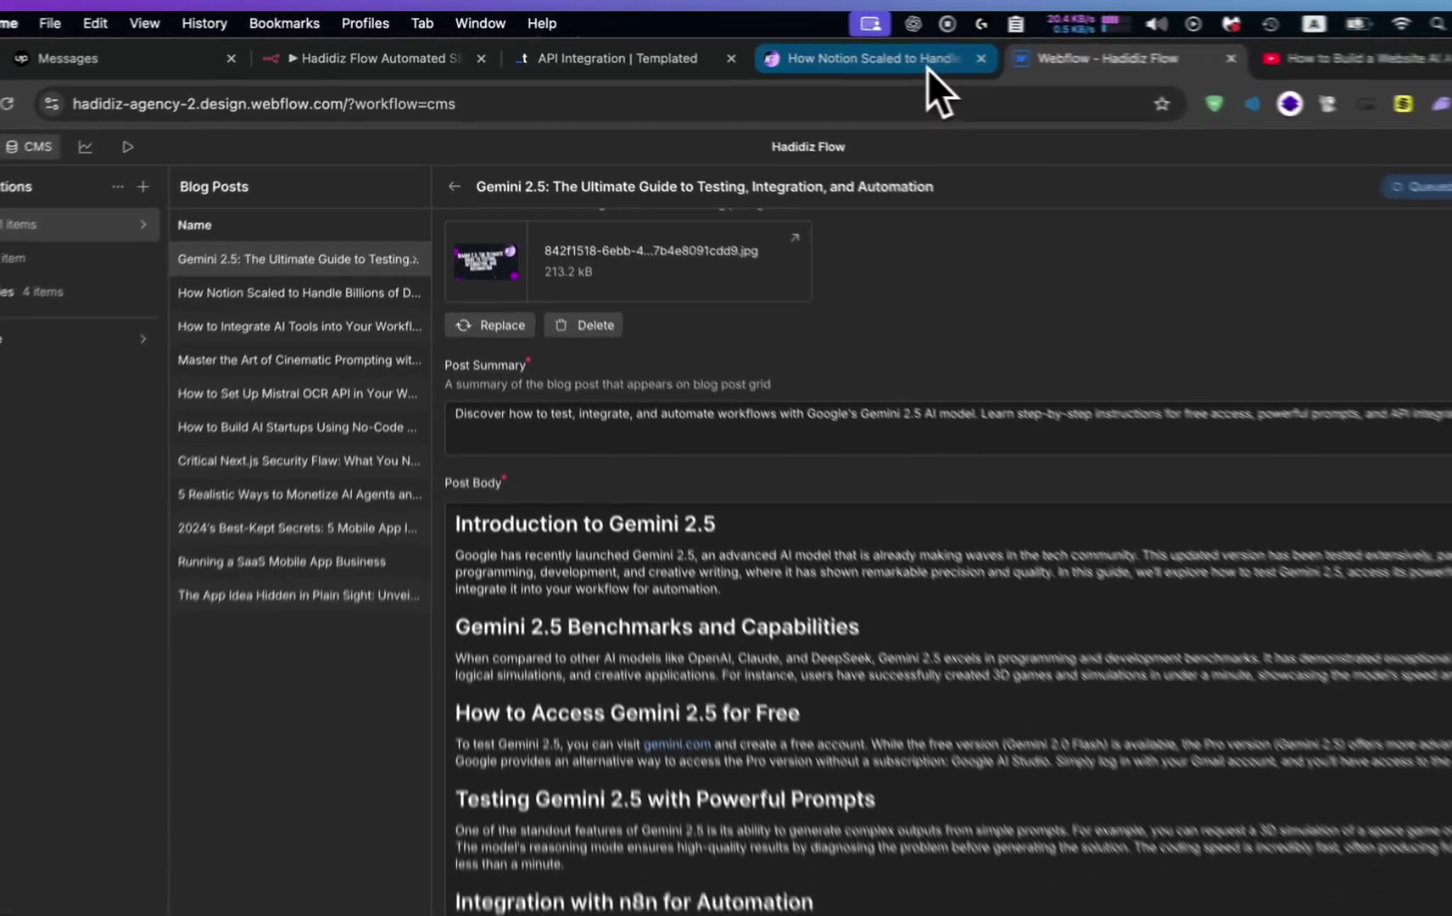
Step: Close the Webflow node and pan the canvas to show every successfully run step
click(386, 48)
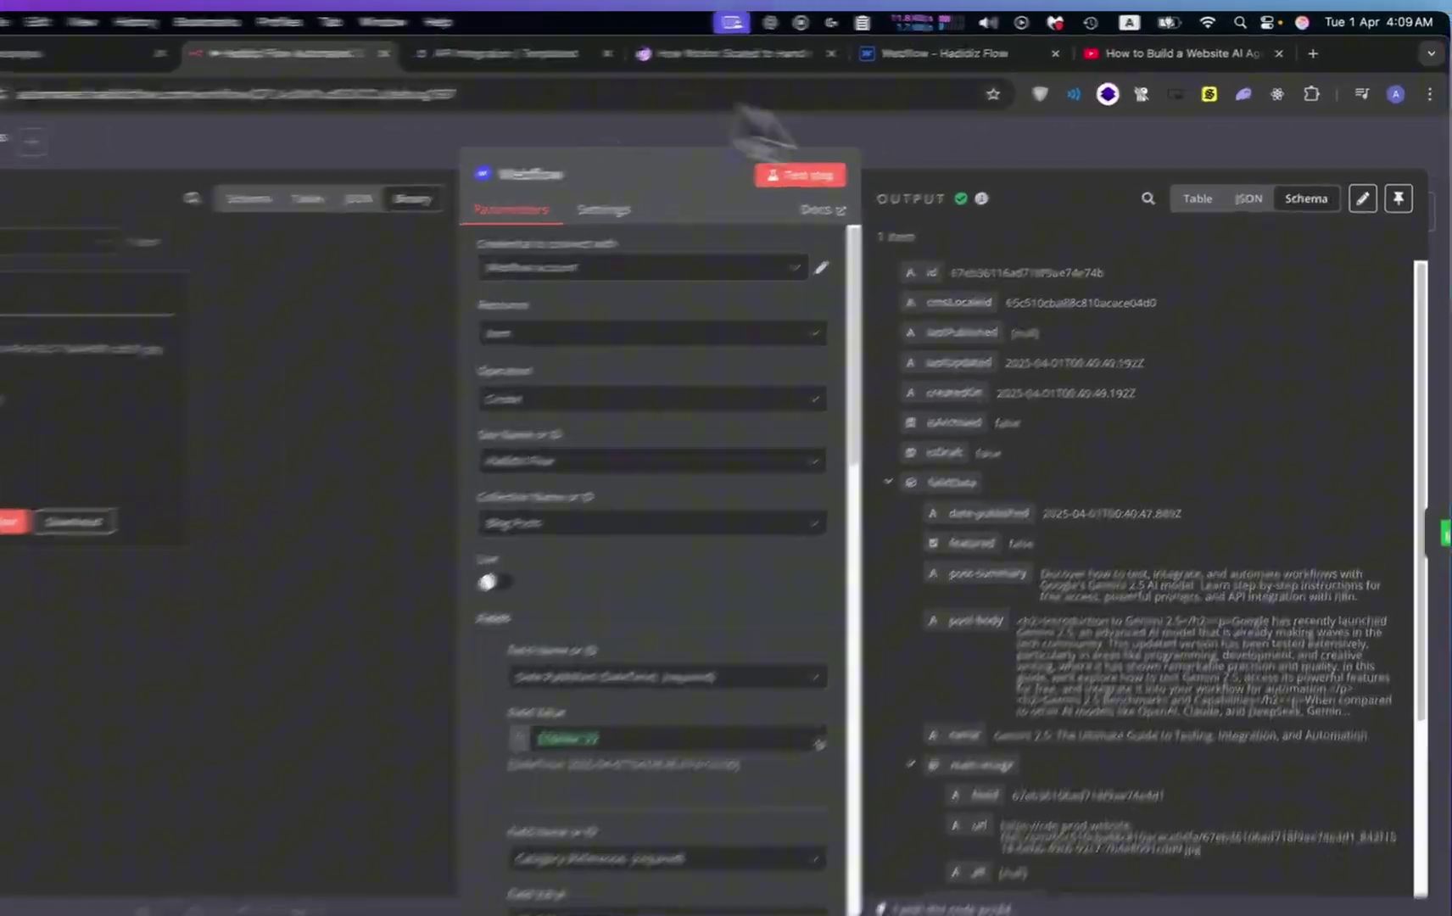
drag(715, 313, 749, 303)
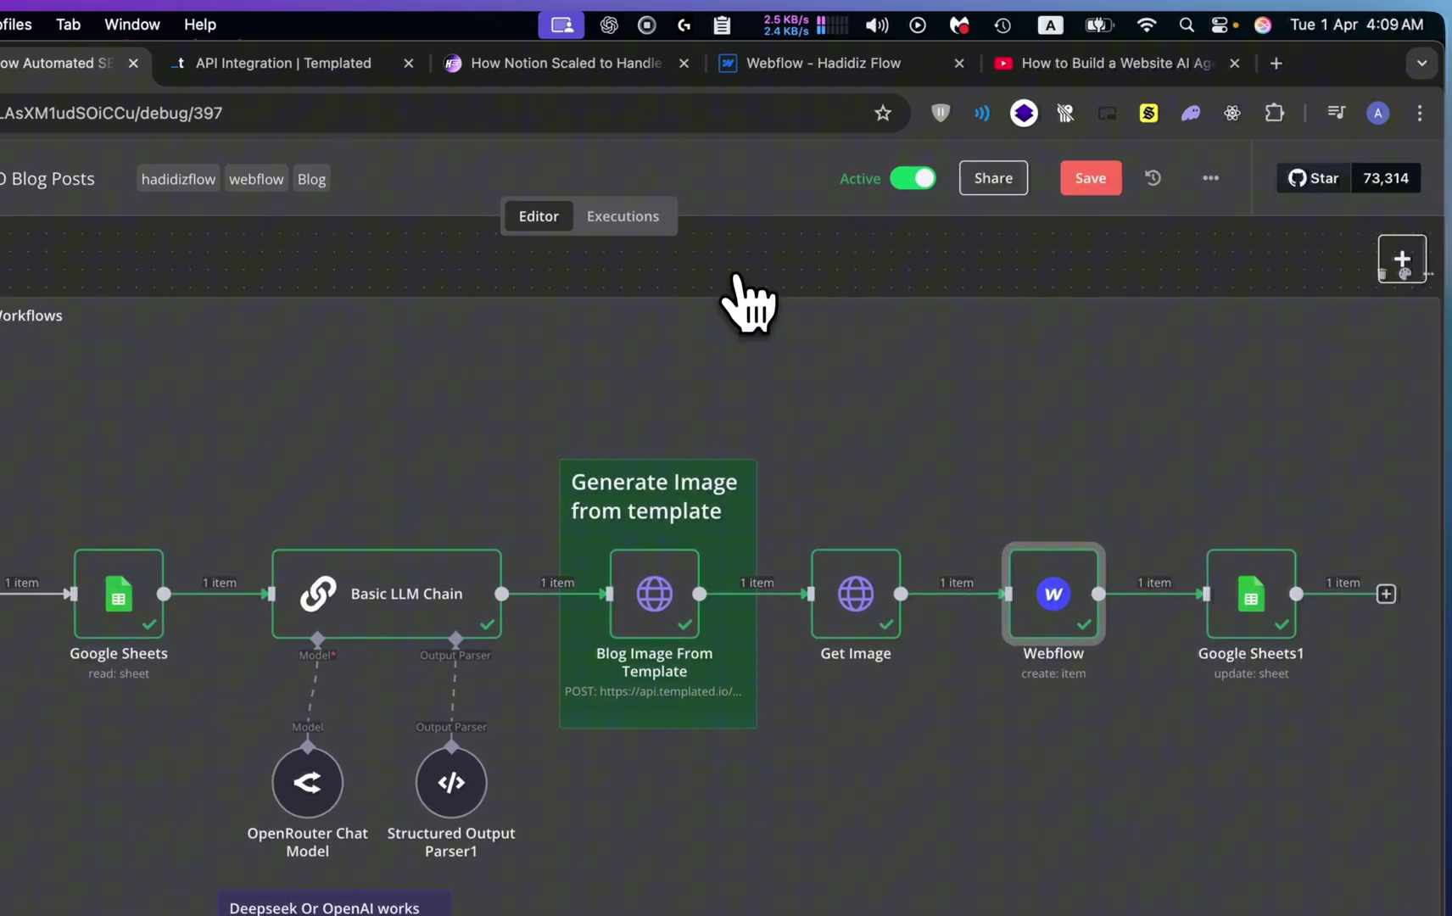